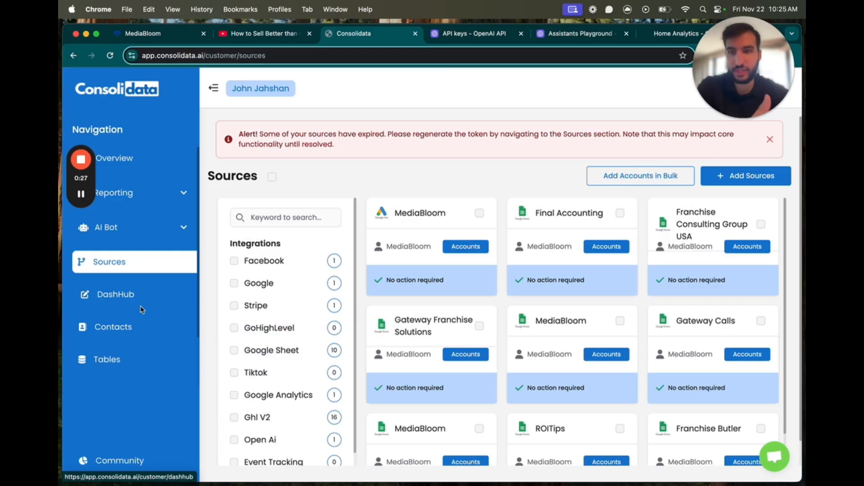
# Add a HighLevel source by connecting the MediaBloom sub-account to Consolidata
pyautogui.click(724, 178)
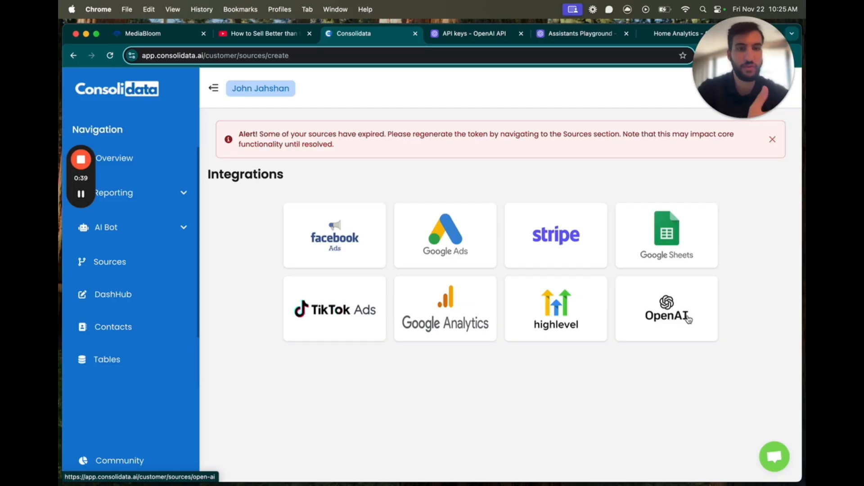
pyautogui.click(557, 309)
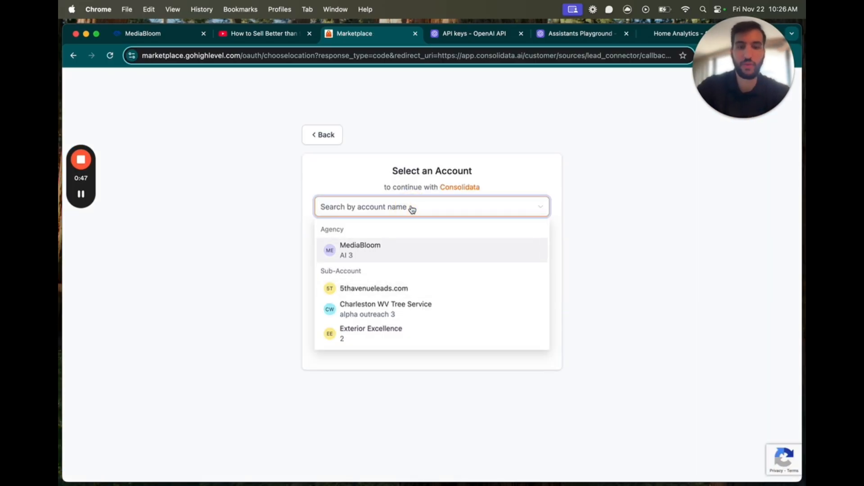
pyautogui.write('media')
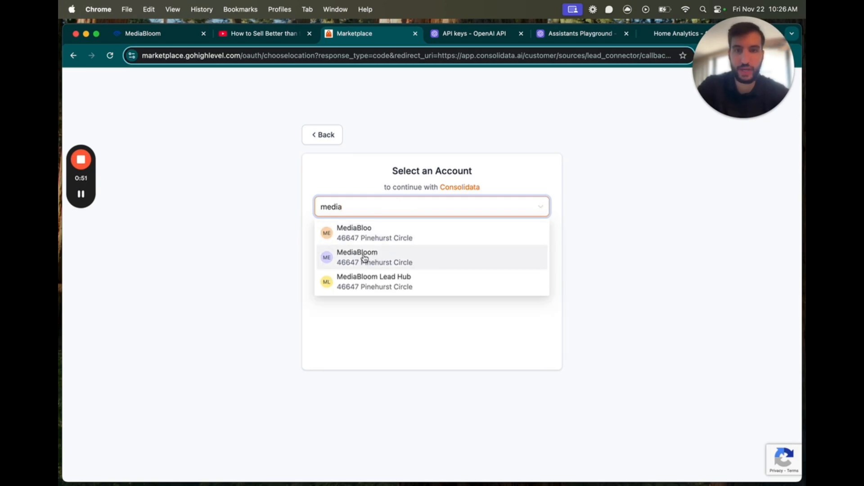
pyautogui.click(365, 257)
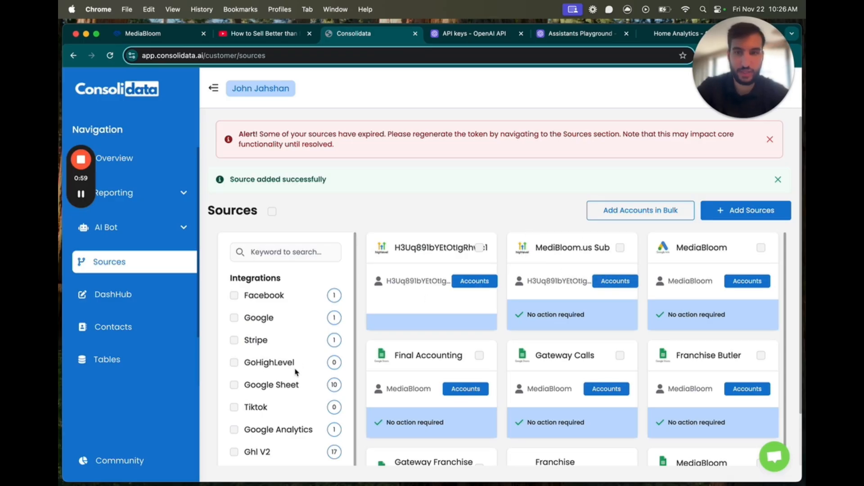
# Filter the sources to Ghl V2 and update the MediBloom.us Sub source with its MediaBloom.us account selected
pyautogui.scroll(-1, 286, 413)
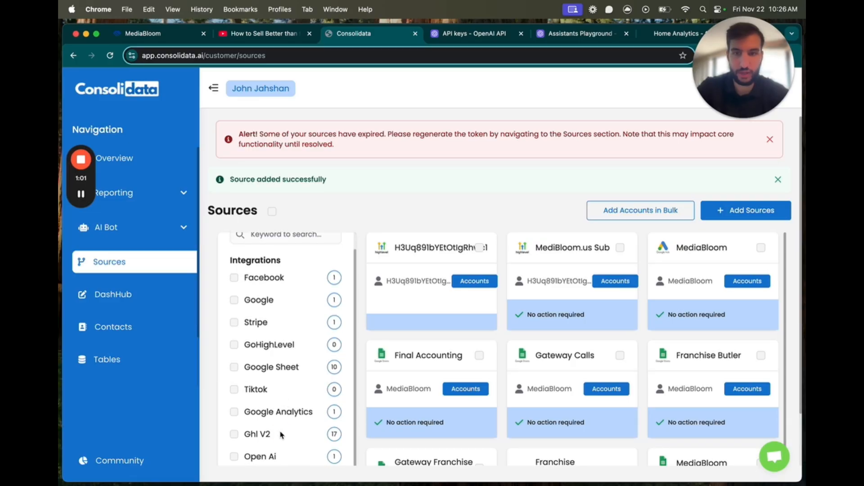
pyautogui.click(251, 436)
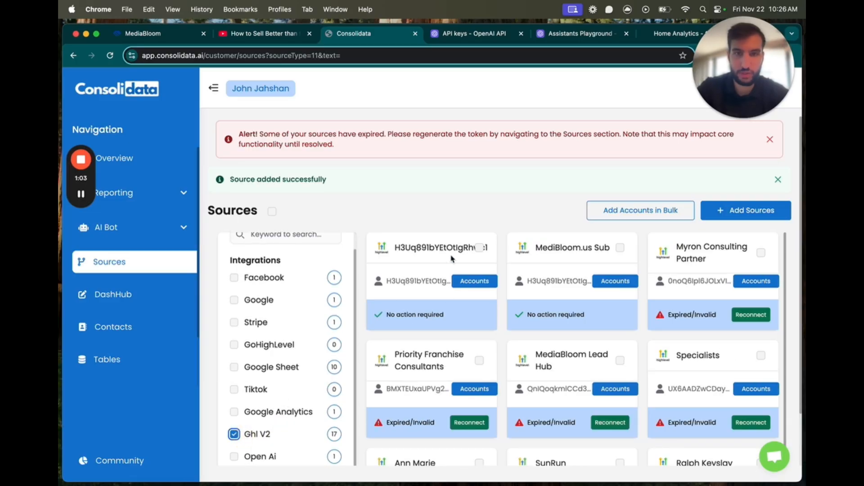
pyautogui.scroll(-3, 440, 219)
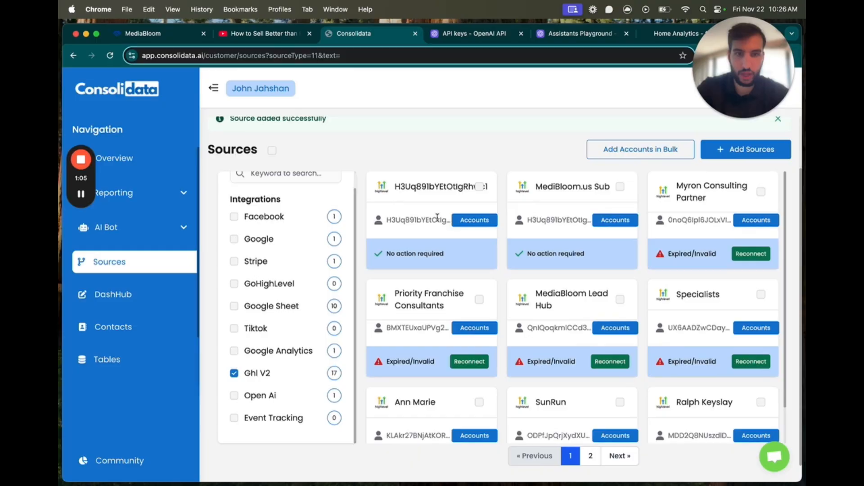
pyautogui.scroll(3, 436, 220)
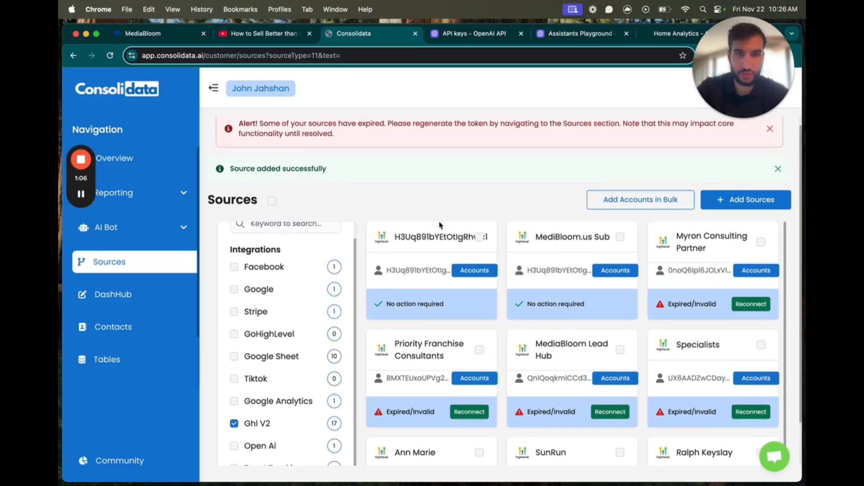
pyautogui.click(617, 272)
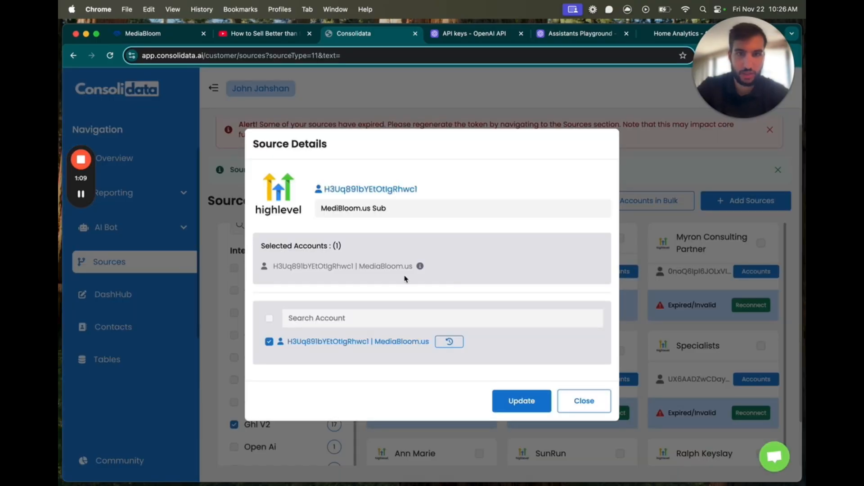
pyautogui.click(512, 399)
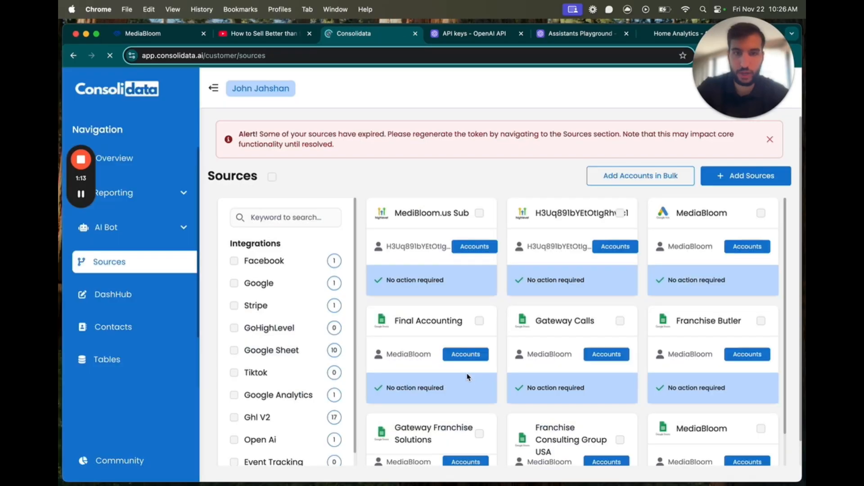
# Open the Text Bot configuration page with the list of AI chatbots
pyautogui.click(129, 229)
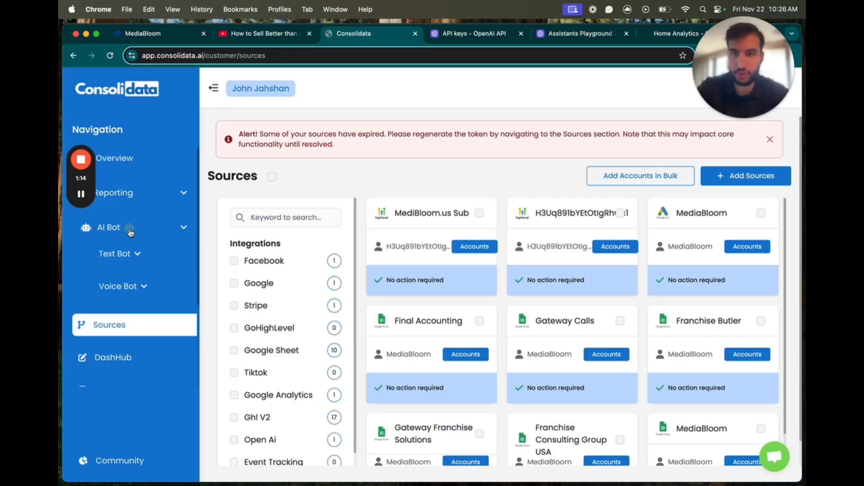
pyautogui.click(130, 257)
pyautogui.scroll(-1, 130, 270)
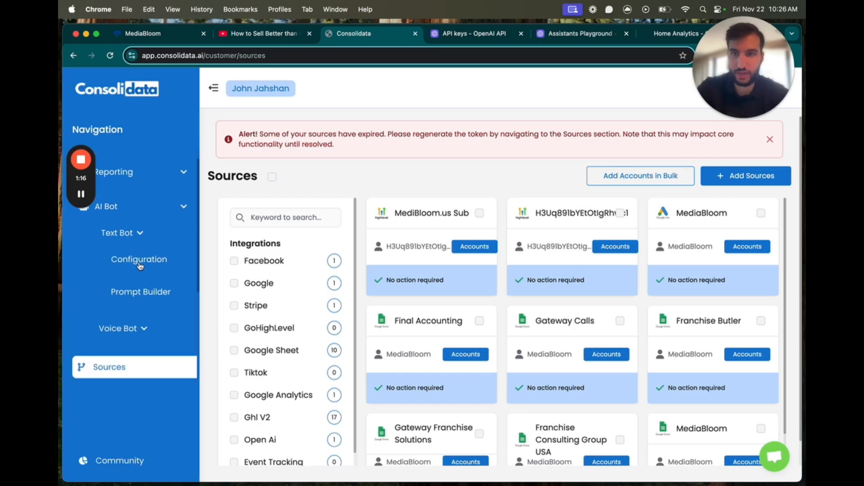
pyautogui.click(145, 323)
pyautogui.scroll(-5, 150, 312)
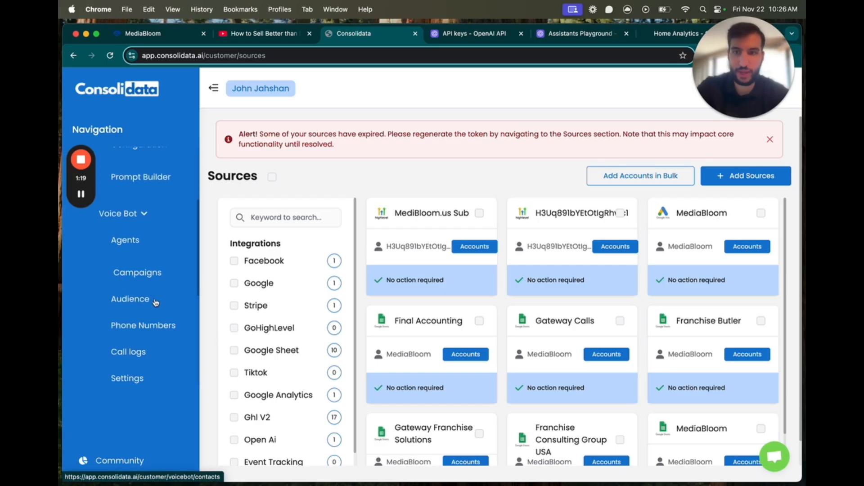
pyautogui.scroll(5, 153, 297)
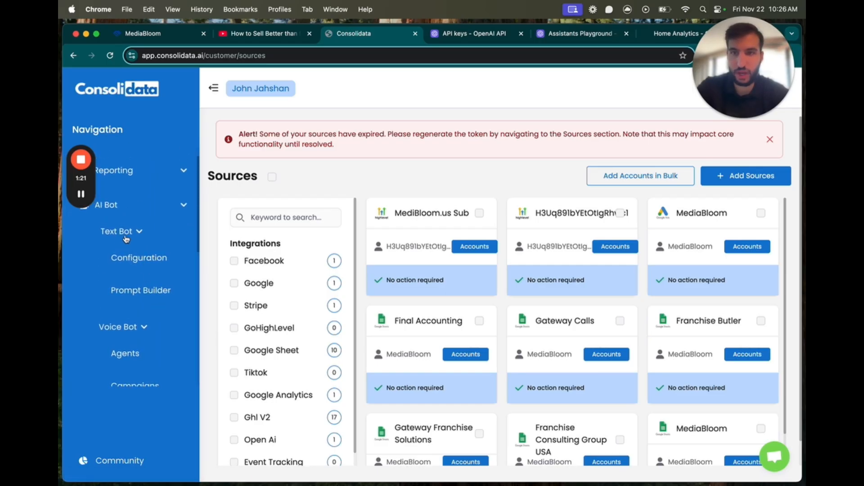
pyautogui.click(164, 258)
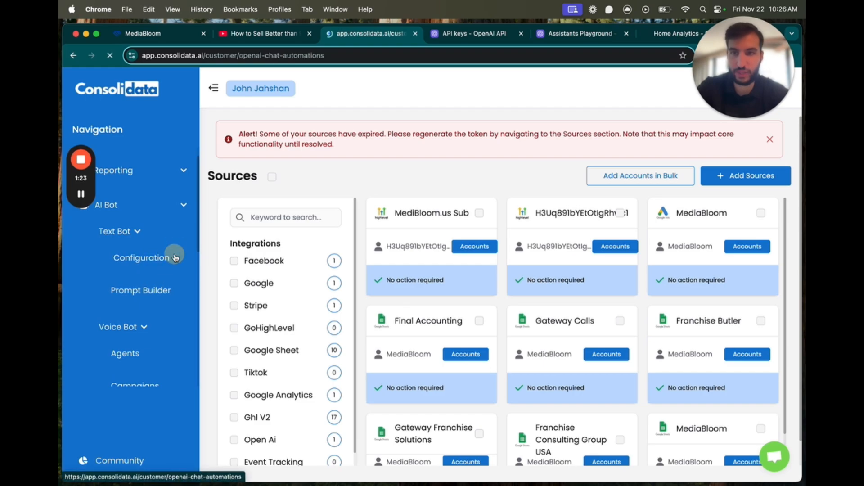
pyautogui.scroll(-1, 392, 198)
pyautogui.scroll(1, 406, 204)
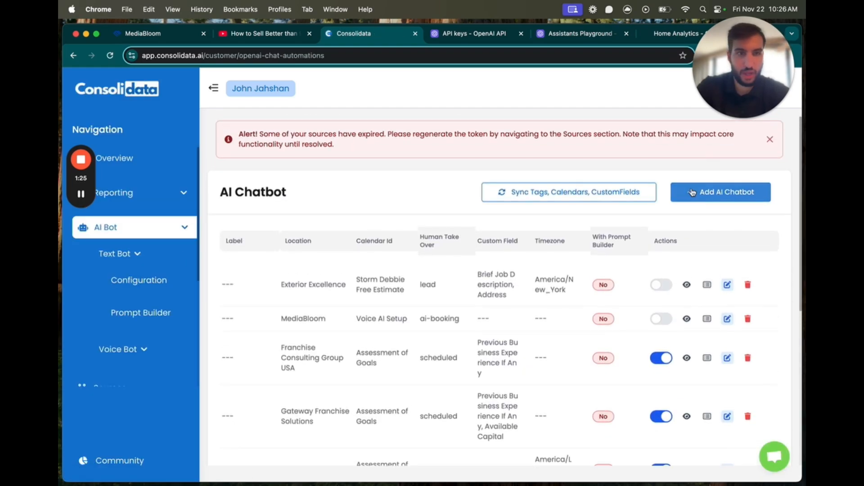
# Start a new AI chatbot labelled MediaBloom Video Bot with GHL location MediBloom.us Sub and source hierarchy MediaBloom
pyautogui.click(698, 192)
pyautogui.click(350, 165)
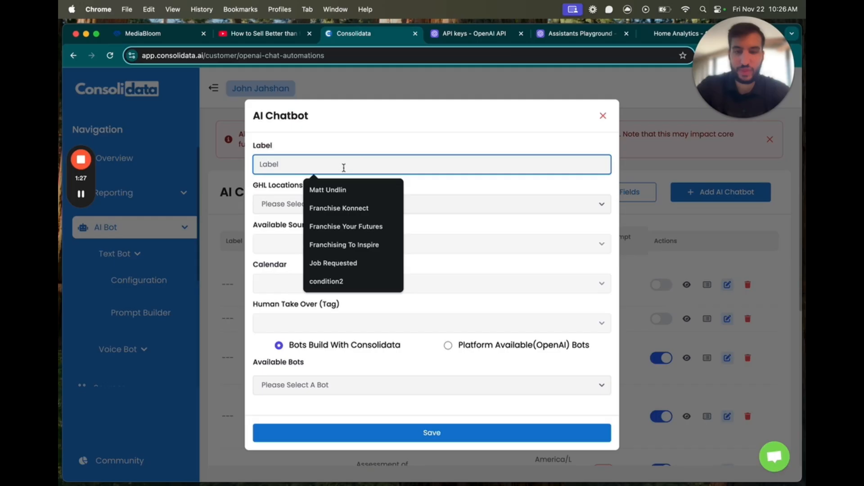
pyautogui.write('MediaBl')
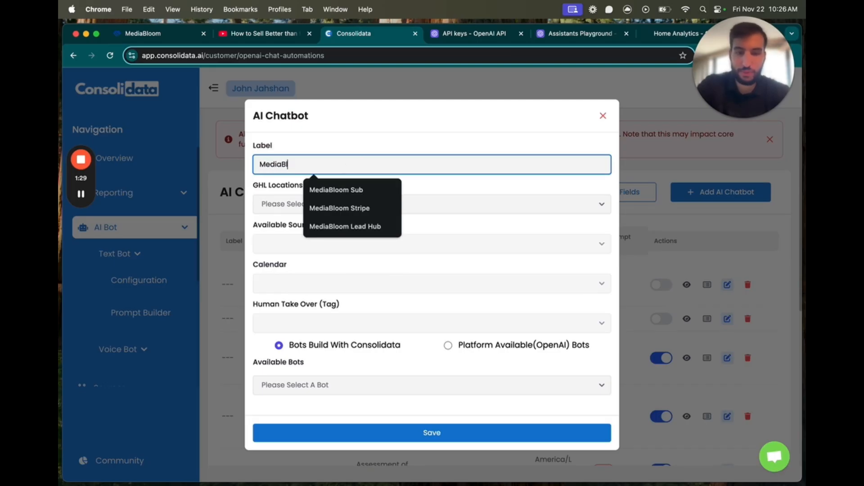
pyautogui.write('oom Video Bot')
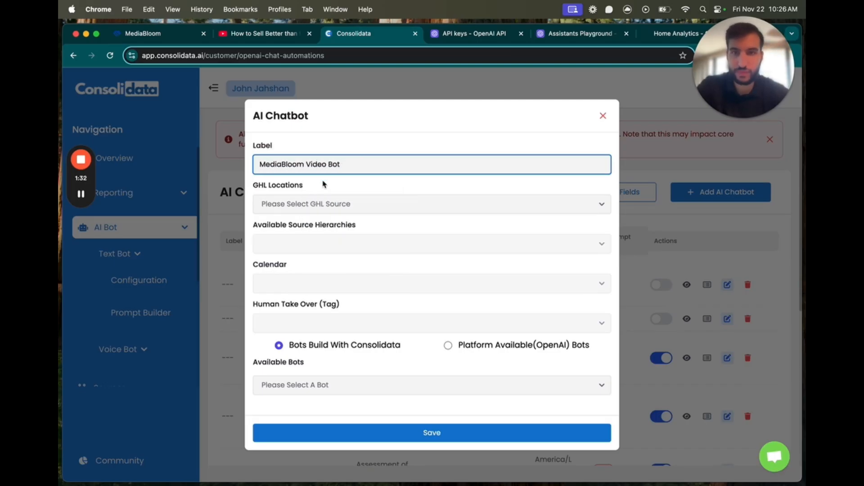
pyautogui.click(326, 201)
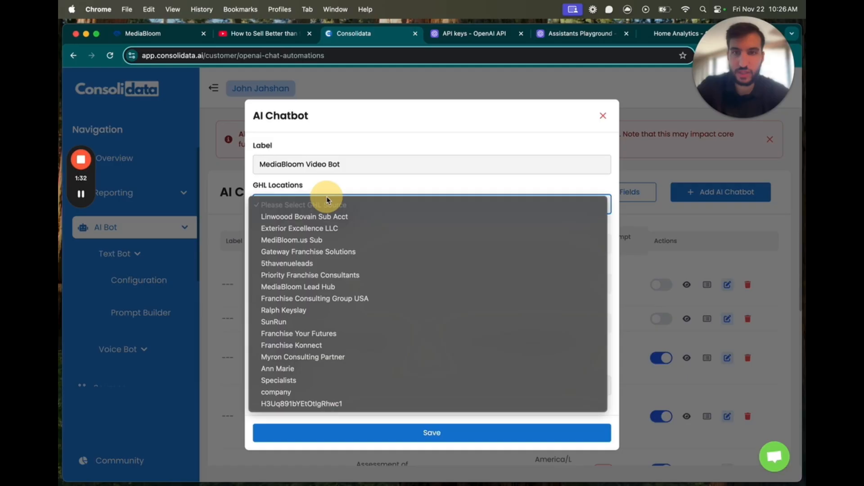
pyautogui.click(305, 243)
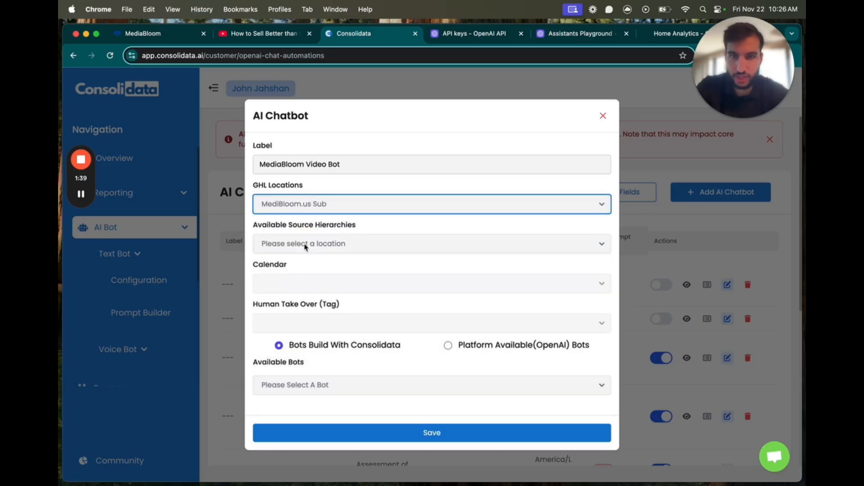
pyautogui.click(319, 247)
pyautogui.click(310, 257)
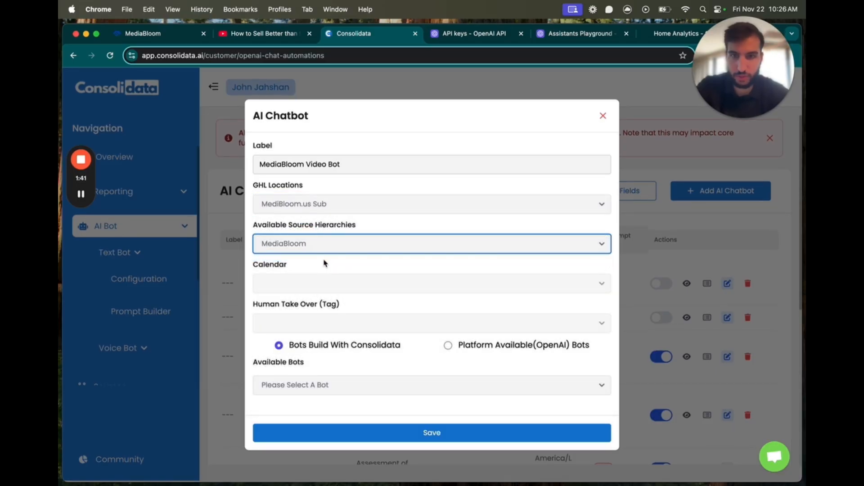
# Set the chatbot's calendar to Voice AI Setup and its human takeover tag to booked
pyautogui.click(316, 281)
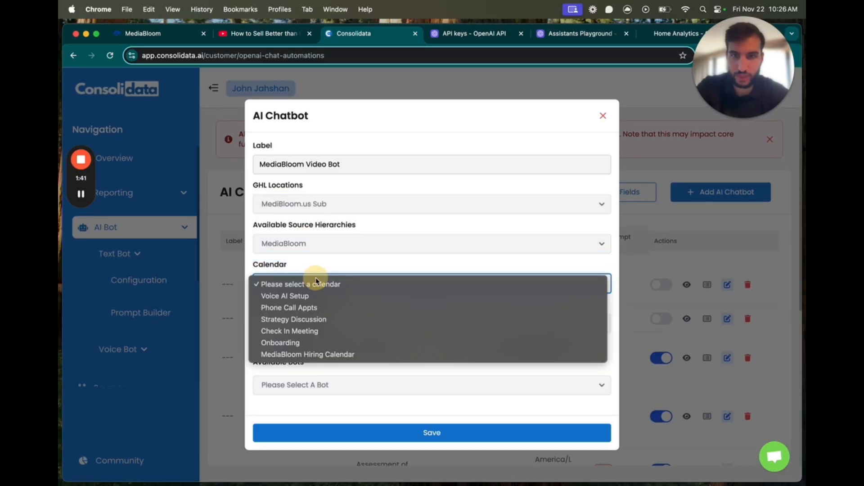
pyautogui.click(279, 296)
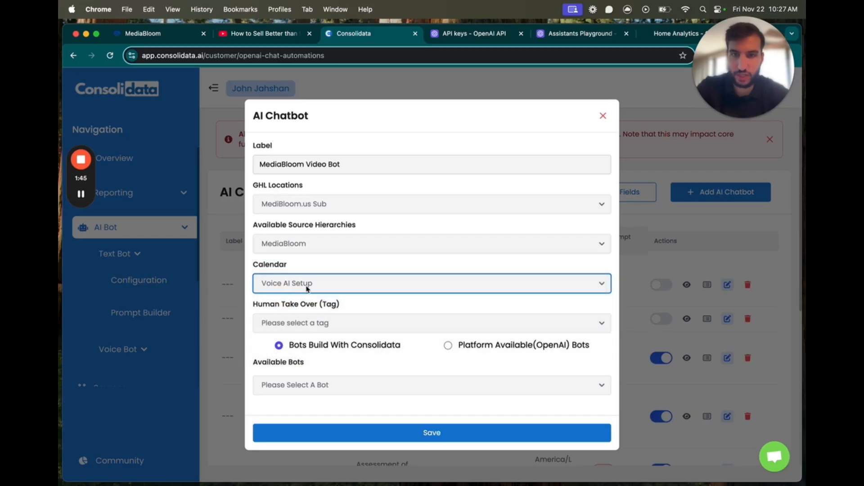
pyautogui.click(305, 323)
pyautogui.scroll(-10, 315, 329)
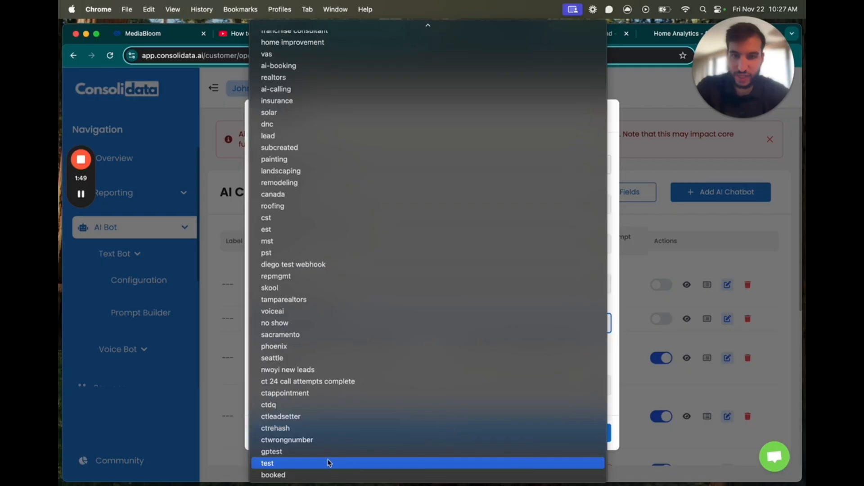
pyautogui.click(274, 475)
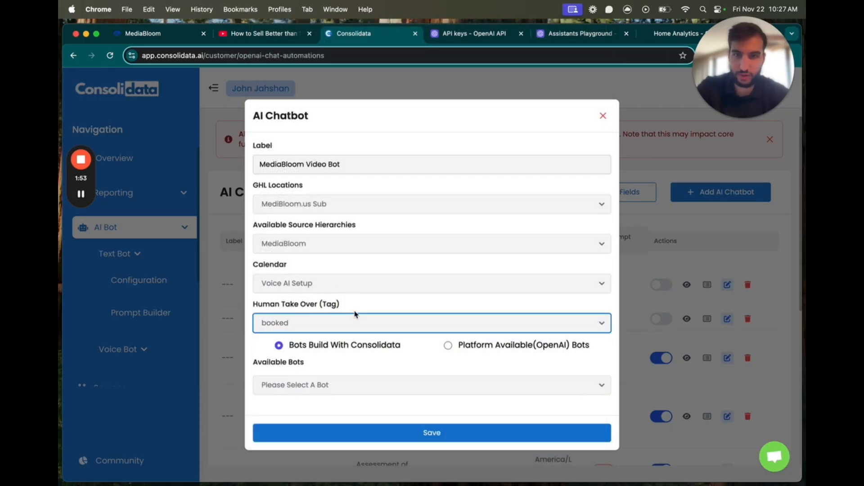
# Try to save the chatbot with the Bots Build With Consolidata option and no bot chosen, and close the form
pyautogui.moveTo(403, 347); pyautogui.dragTo(319, 346)
pyautogui.click(323, 347)
pyautogui.click(315, 385)
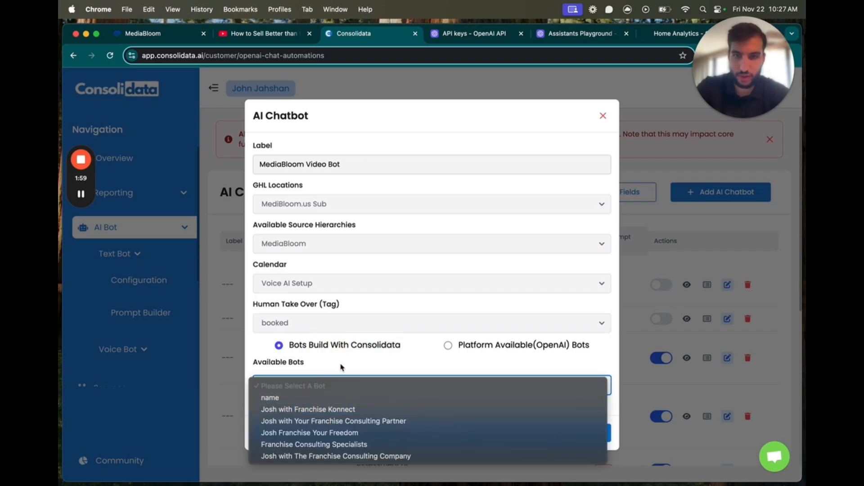
pyautogui.click(343, 378)
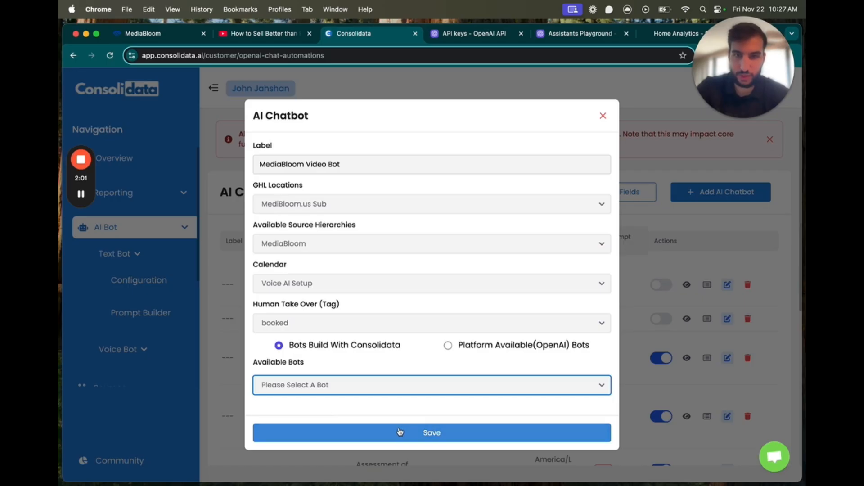
pyautogui.click(400, 432)
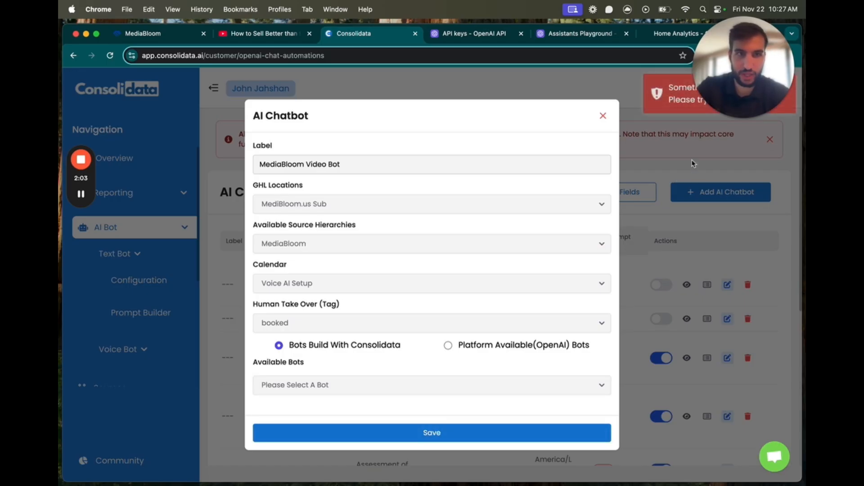
pyautogui.moveTo(740, 103); pyautogui.dragTo(736, 214)
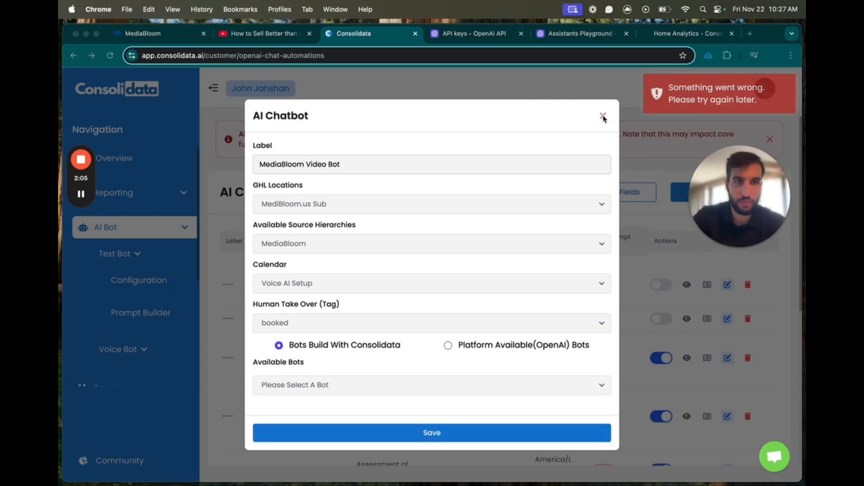
pyautogui.click(603, 117)
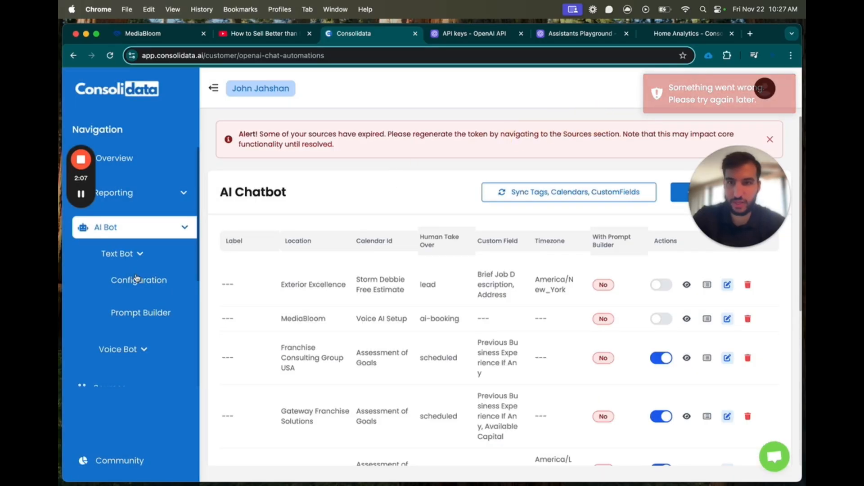
# Start a new bot agent in the Prompt Builder with MB Website Bot as its OpenAI source
pyautogui.click(143, 312)
pyautogui.moveTo(730, 226); pyautogui.dragTo(734, 328)
pyautogui.click(738, 175)
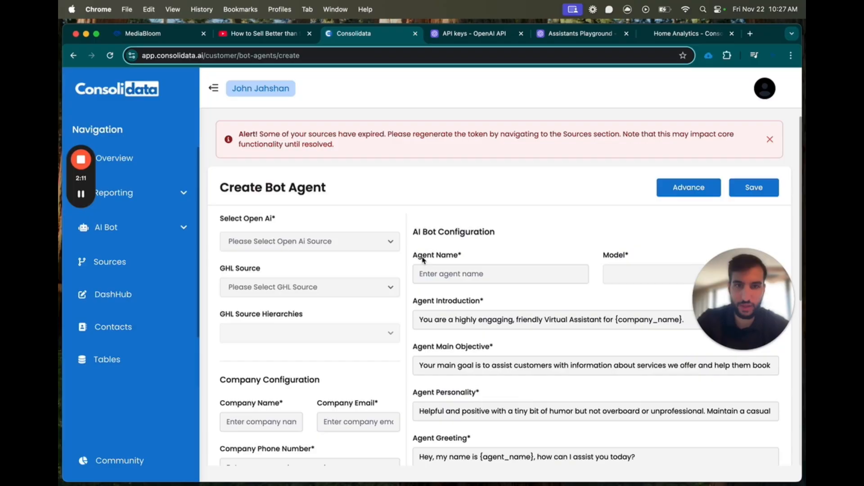
pyautogui.scroll(-1, 423, 259)
pyautogui.click(344, 215)
pyautogui.click(297, 226)
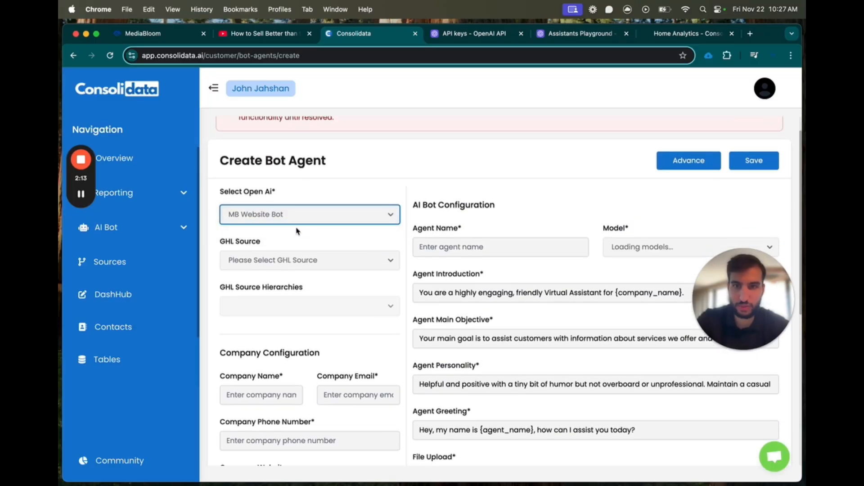
pyautogui.click(275, 214)
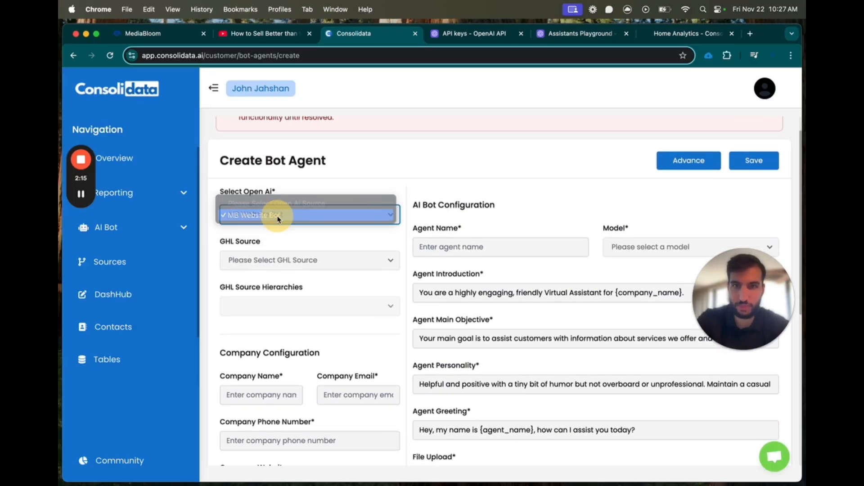
pyautogui.click(273, 217)
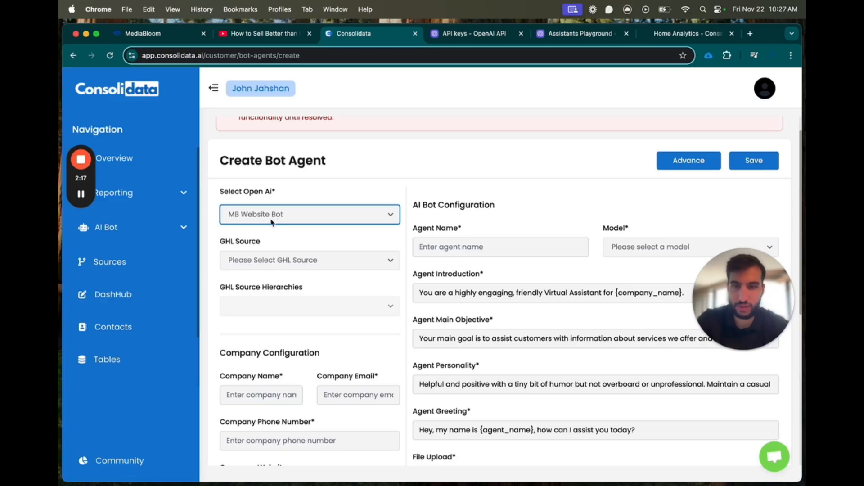
# Set the bot agent's GHL source to MediBloom.us Sub and its source hierarchy to MediaBloom
pyautogui.click(261, 261)
pyautogui.click(269, 298)
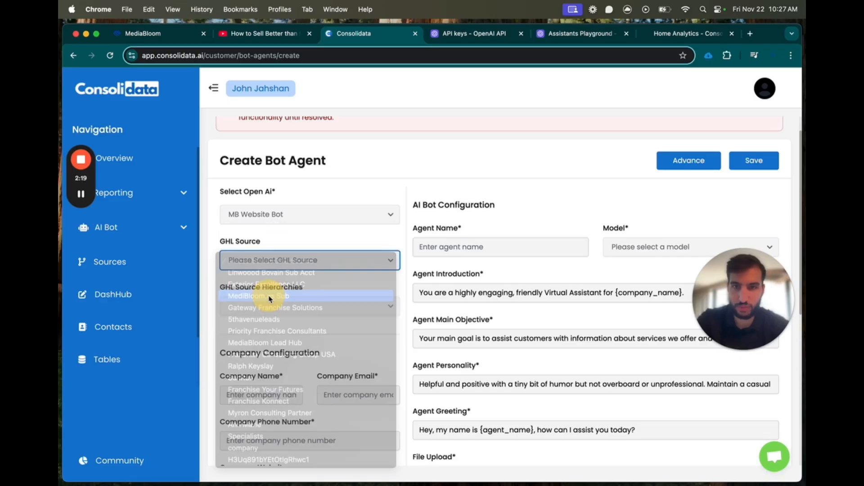
pyautogui.click(266, 306)
pyautogui.click(260, 319)
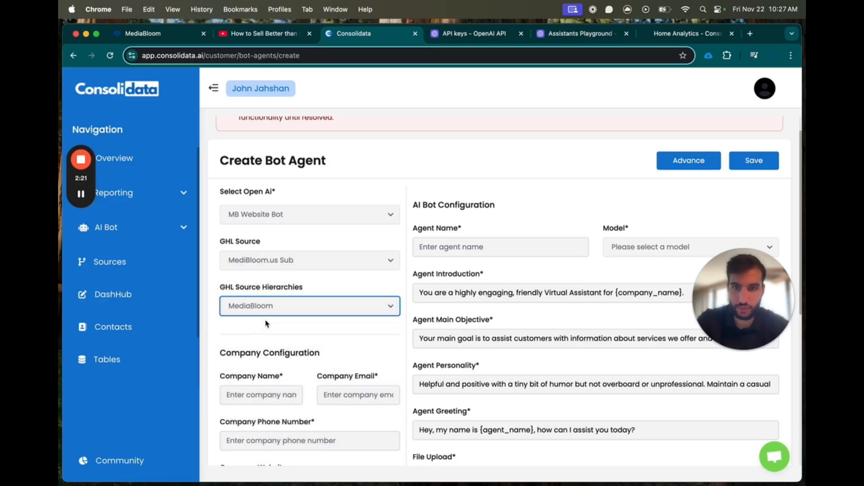
# Fill in the company name, website and address as Mediabloom.us, plus the company's email and phone number
pyautogui.scroll(-3, 263, 322)
pyautogui.click(268, 323)
pyautogui.click(292, 353)
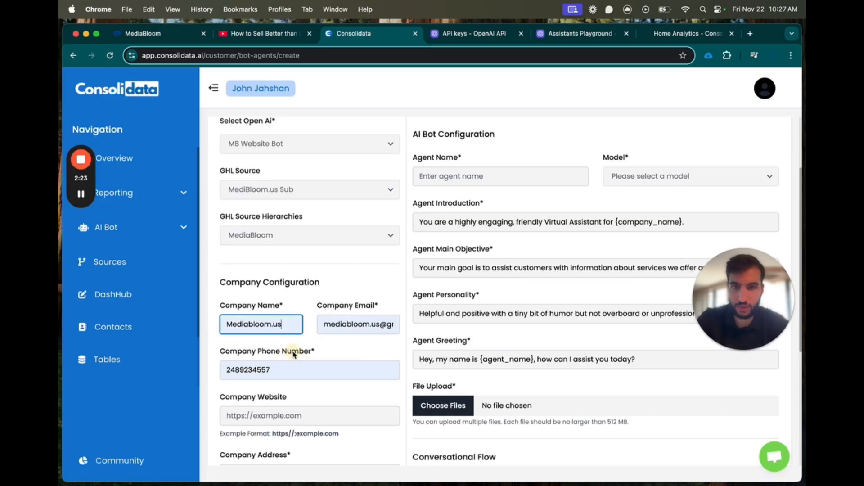
pyautogui.scroll(-3, 297, 350)
pyautogui.click(276, 317)
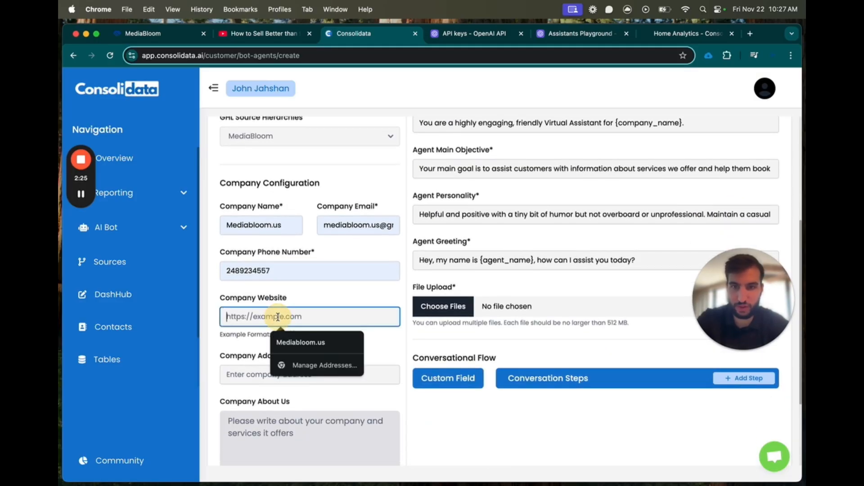
pyautogui.click(288, 338)
pyautogui.scroll(-1, 299, 353)
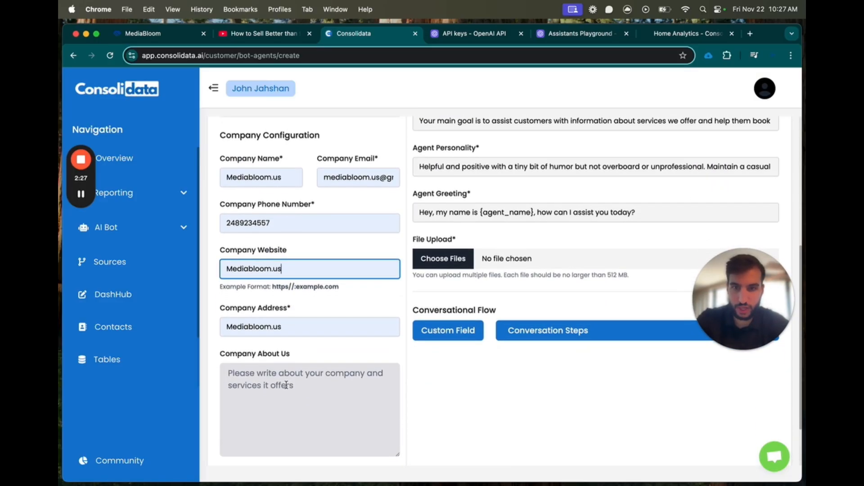
# Describe the company as "We service and provide voice and chat ai solutions to business owners" and view the timezone options
pyautogui.click(286, 385)
pyautogui.write('W')
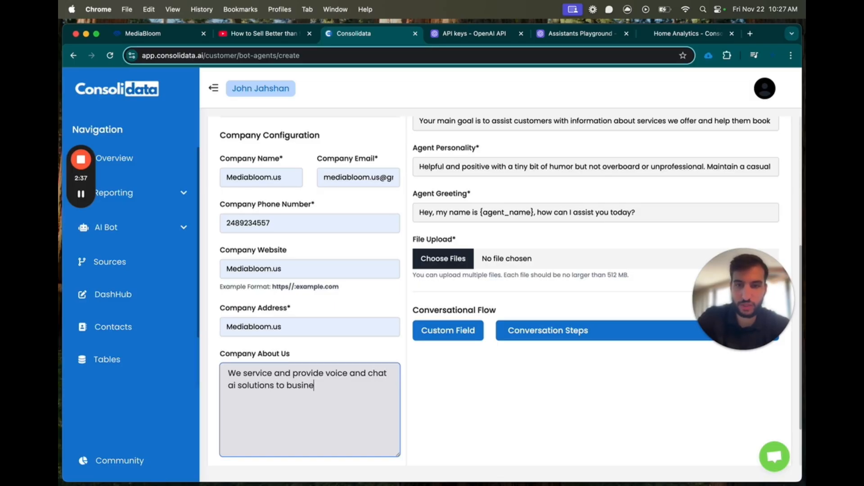
pyautogui.click(505, 398)
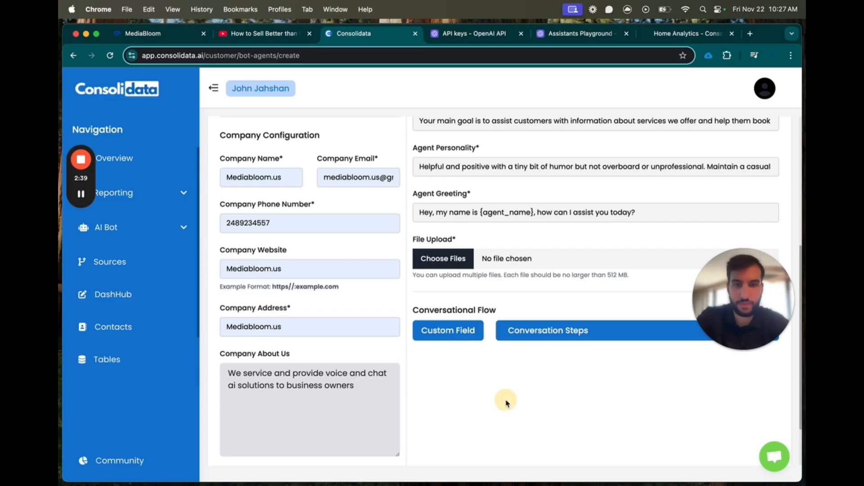
pyautogui.scroll(-3, 506, 401)
pyautogui.click(333, 428)
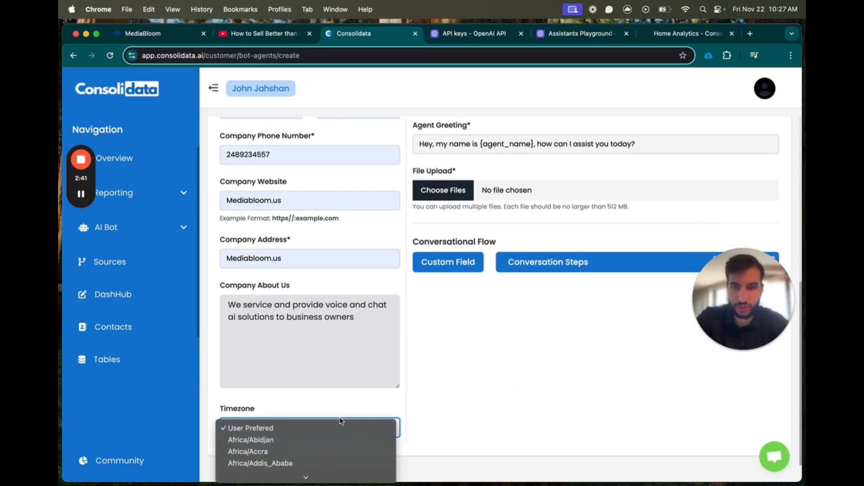
pyautogui.click(394, 408)
pyautogui.click(499, 373)
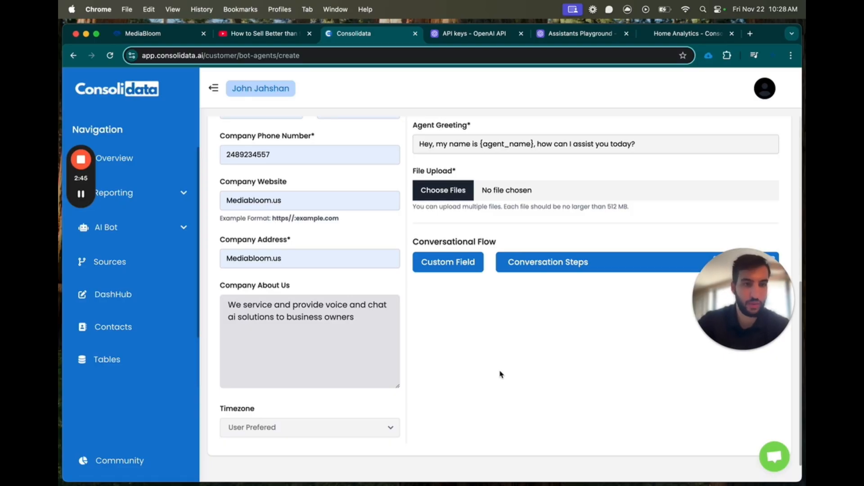
# Name the agent Josh with the gpt-4o-mini model and try to save the bot agent
pyautogui.scroll(5, 501, 374)
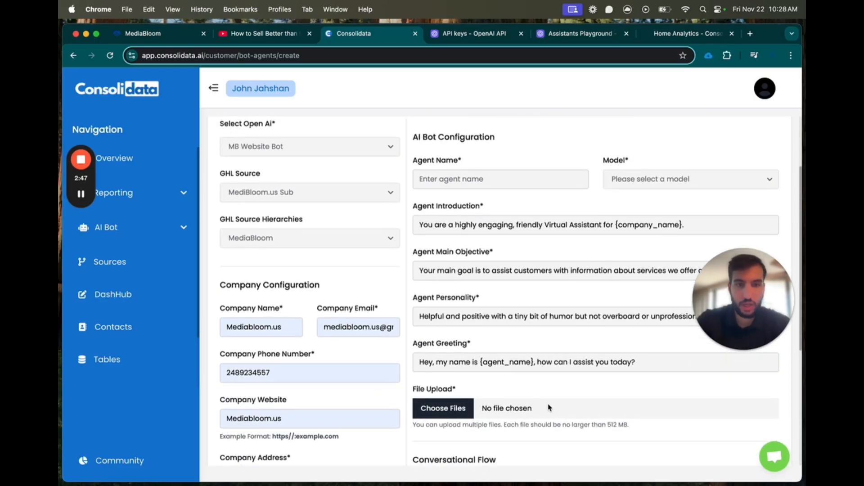
pyautogui.click(503, 386)
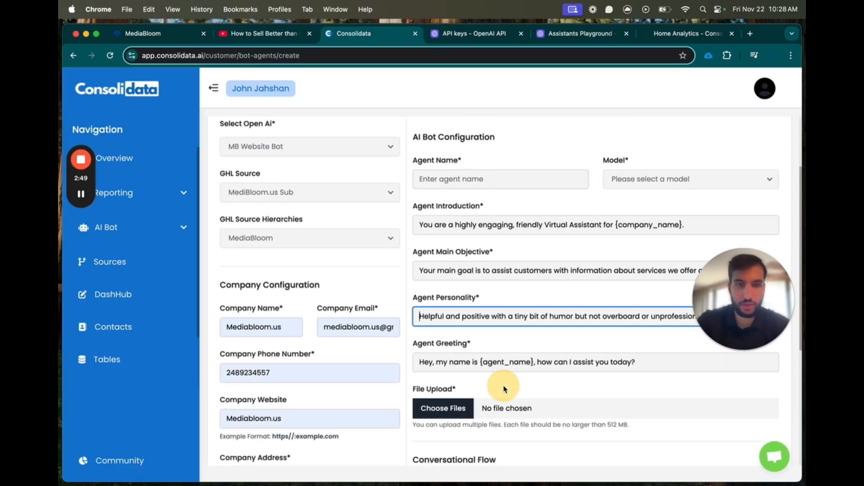
pyautogui.scroll(1, 468, 338)
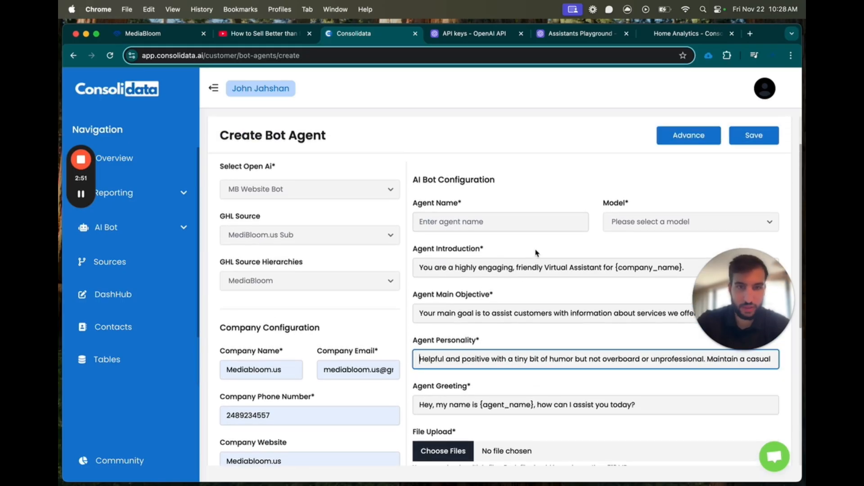
pyautogui.click(464, 224)
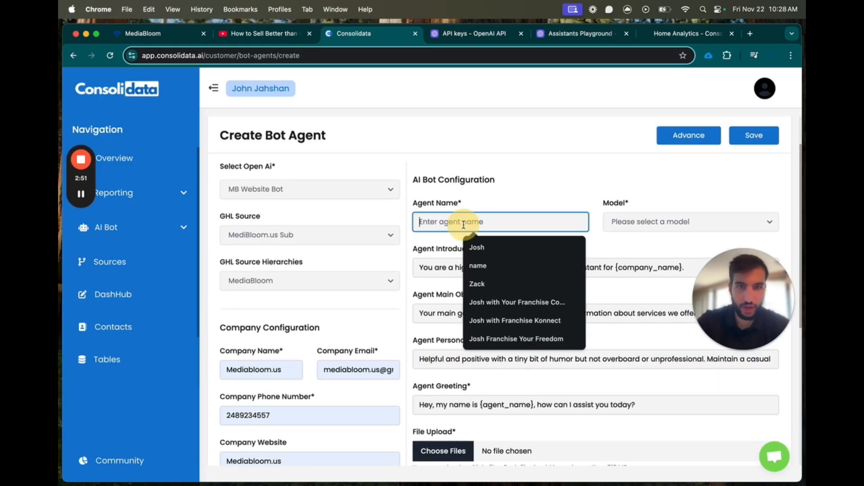
pyautogui.click(477, 247)
pyautogui.click(655, 222)
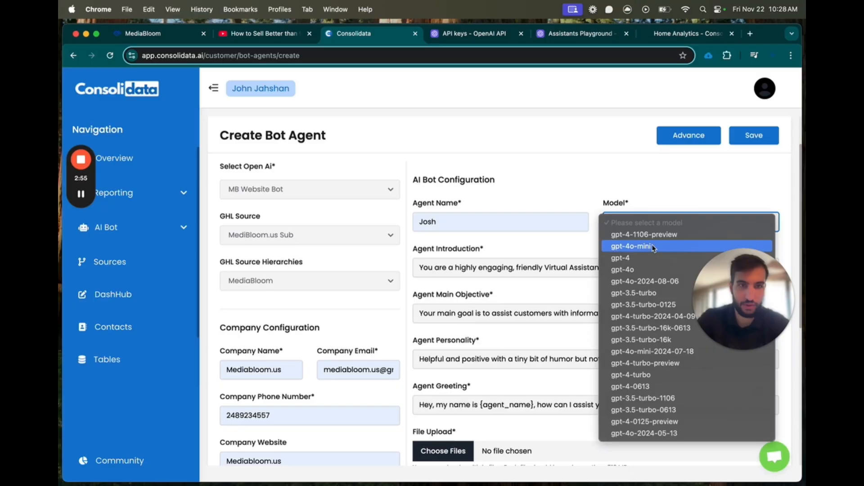
pyautogui.click(654, 246)
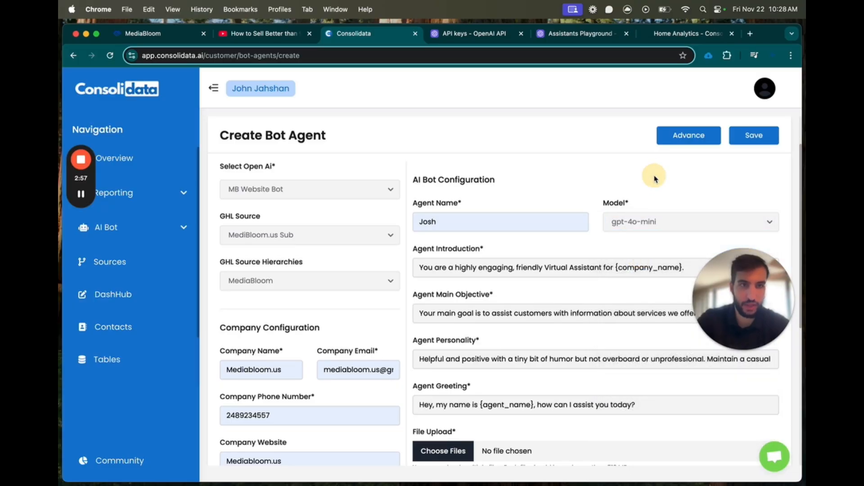
pyautogui.click(686, 138)
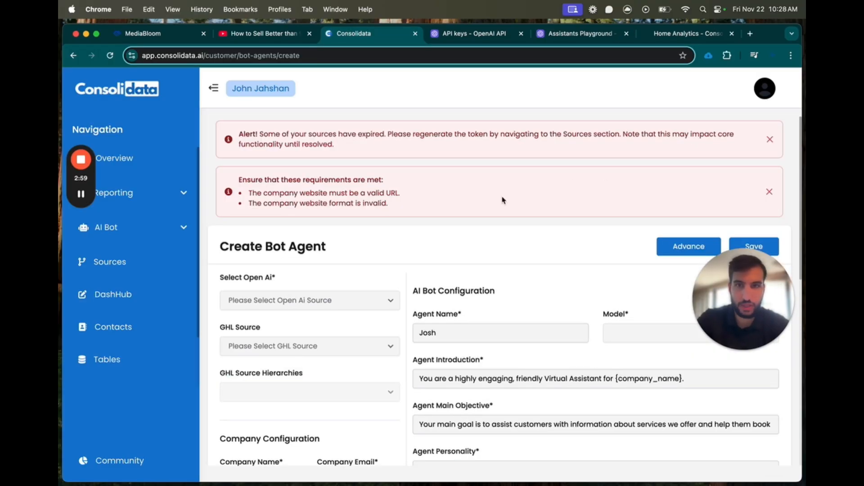
pyautogui.scroll(-8, 443, 216)
pyautogui.scroll(5, 218, 357)
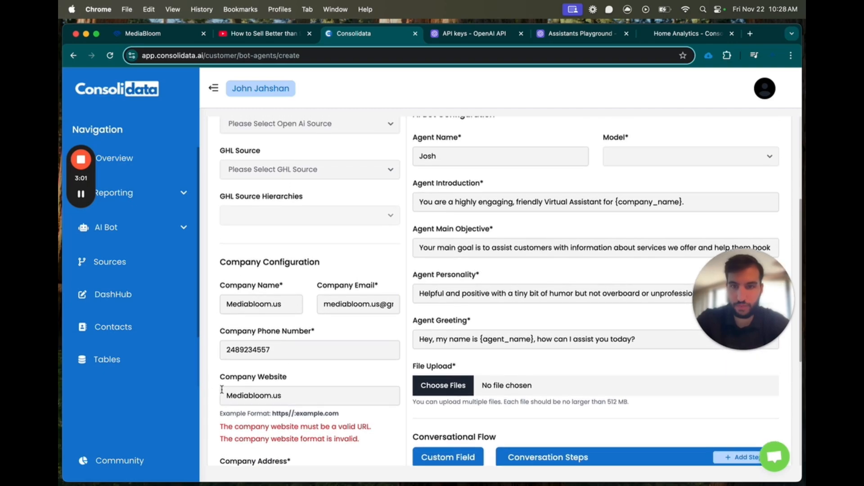
pyautogui.click(228, 394)
pyautogui.write('https:/')
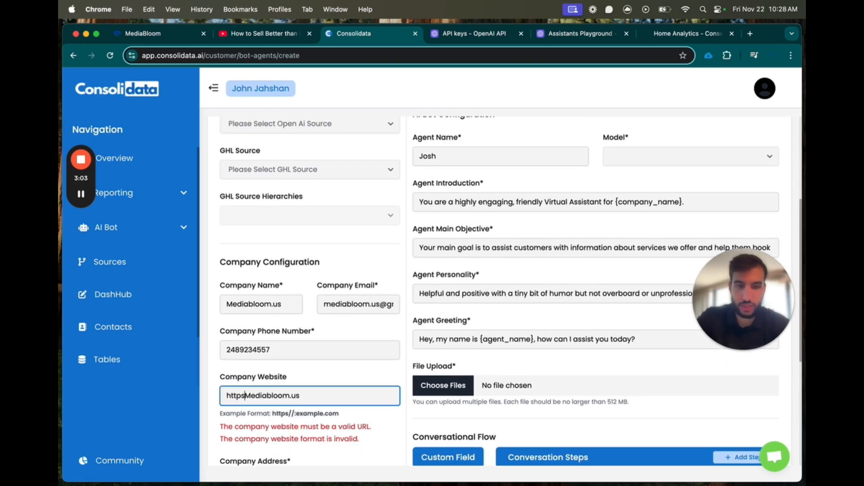
pyautogui.write('/')
pyautogui.click(302, 363)
pyautogui.scroll(-3, 309, 360)
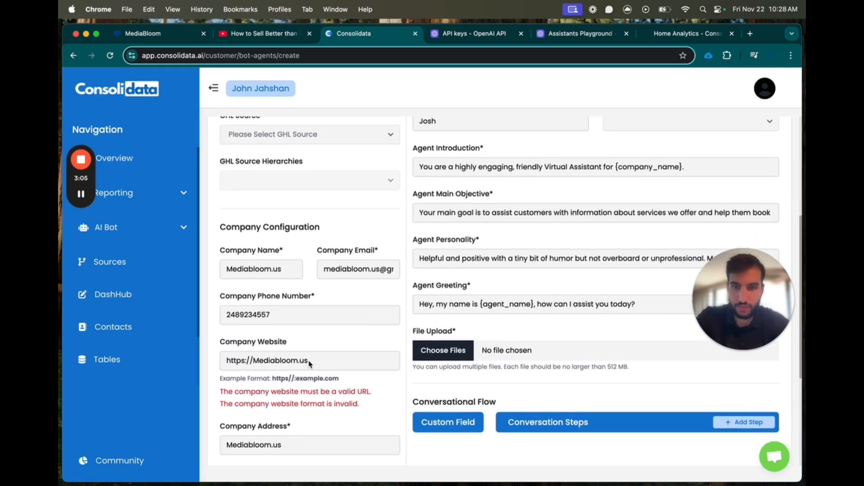
pyautogui.scroll(-2, 309, 360)
pyautogui.scroll(8, 308, 360)
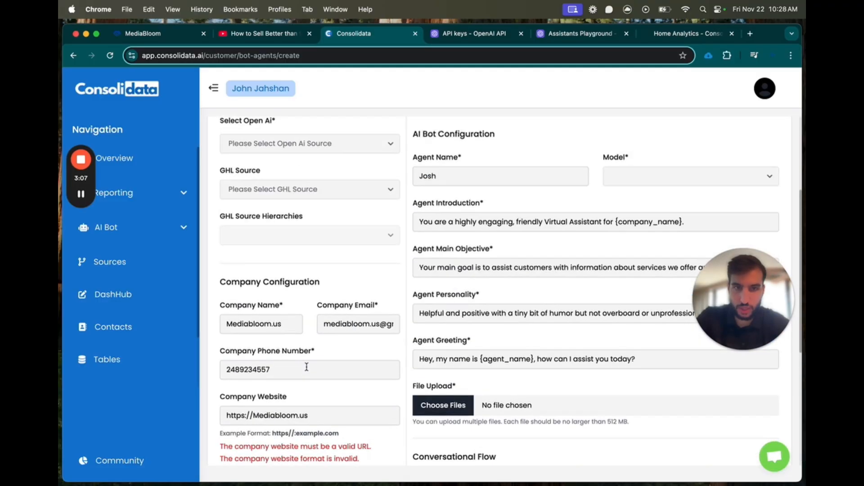
pyautogui.click(753, 171)
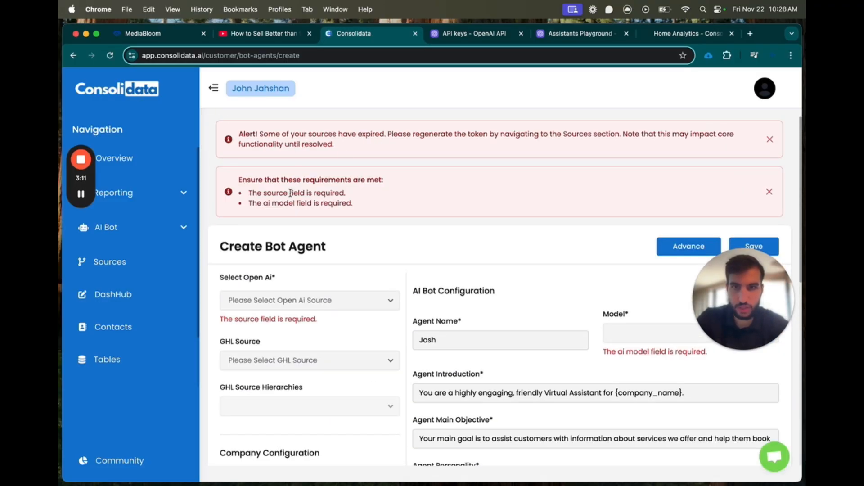
# Select MB Website Bot as the OpenAI source again, with GHL source MediBloom.us Sub and source hierarchy MediaBloom
pyautogui.click(250, 298)
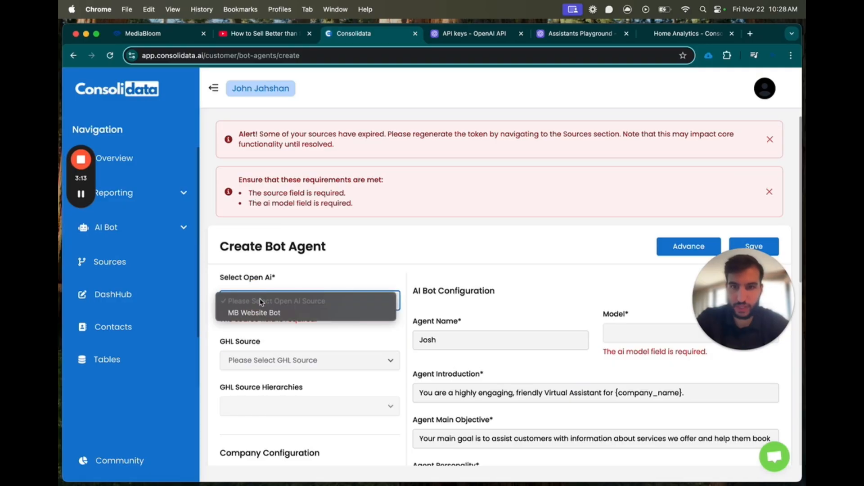
pyautogui.click(252, 311)
pyautogui.click(269, 360)
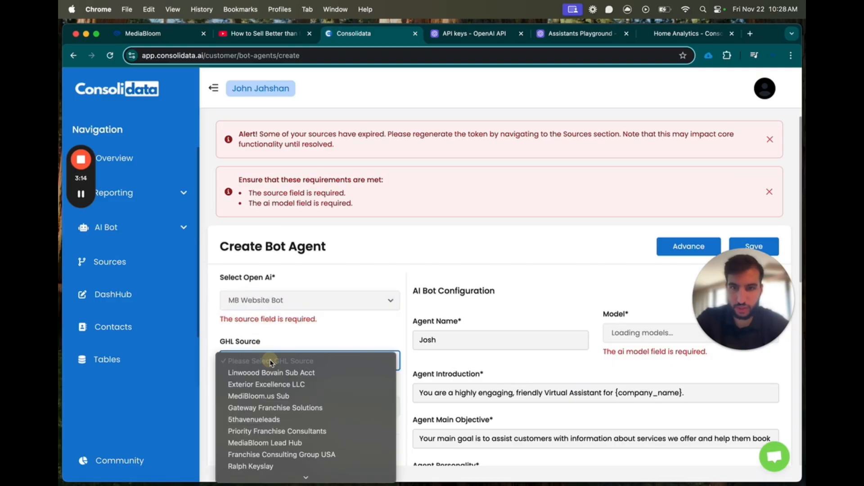
pyautogui.click(270, 396)
pyautogui.click(275, 407)
pyautogui.click(265, 418)
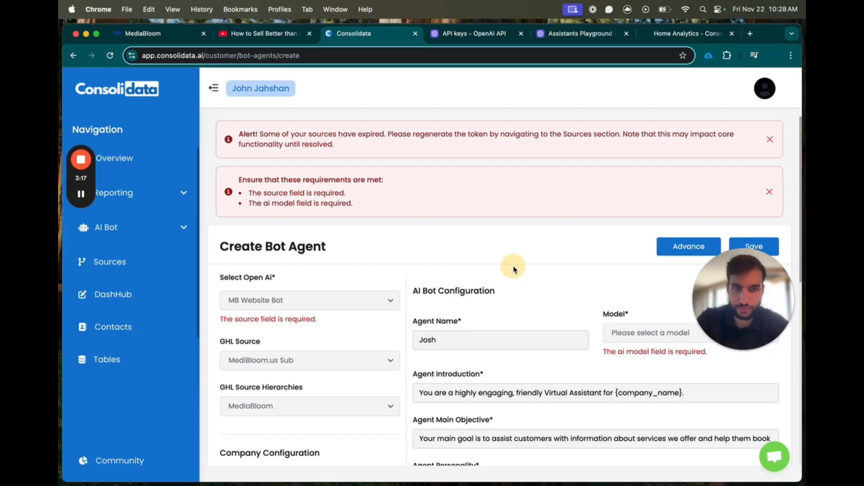
# Set the agent's model back to gpt-4o-mini and save the bot agent
pyautogui.scroll(-9, 529, 270)
pyautogui.scroll(10, 312, 287)
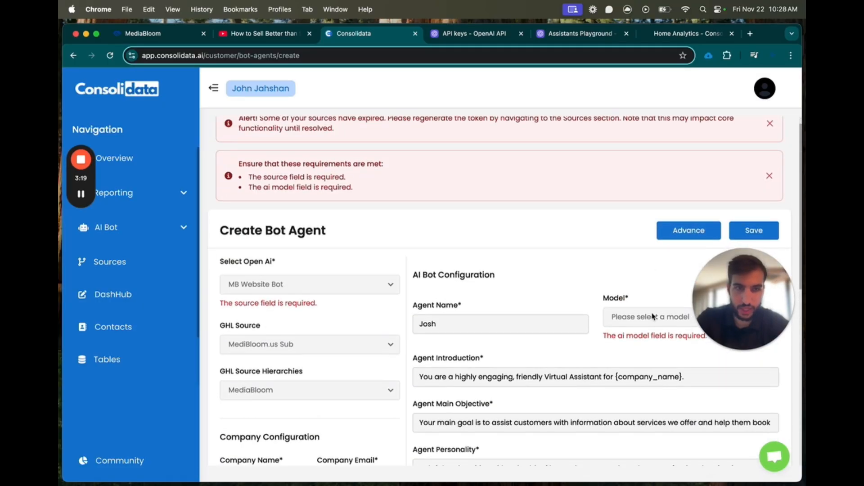
pyautogui.scroll(-2, 643, 275)
pyautogui.click(644, 268)
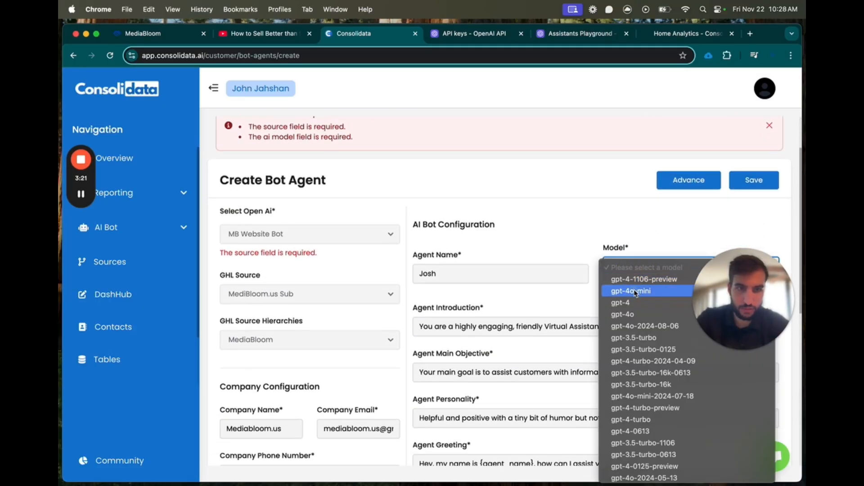
pyautogui.click(636, 291)
pyautogui.click(752, 180)
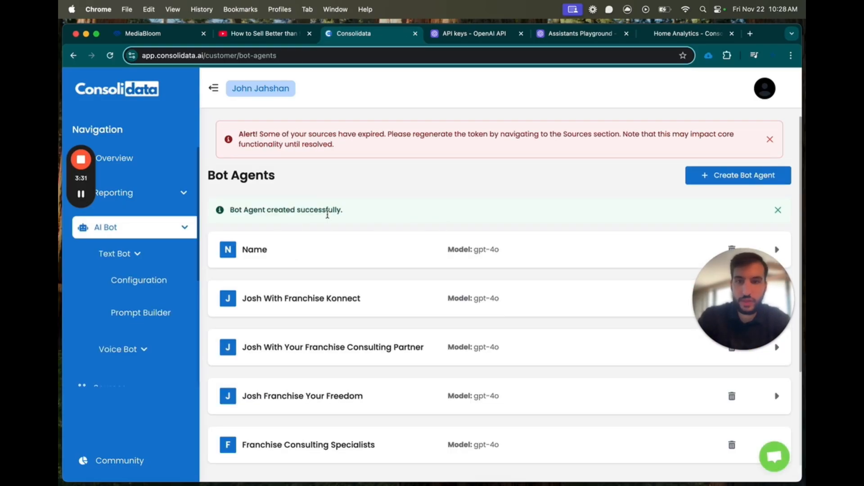
# View the new Josh bot agent's details and return to the list of bot agents
pyautogui.scroll(-3, 328, 215)
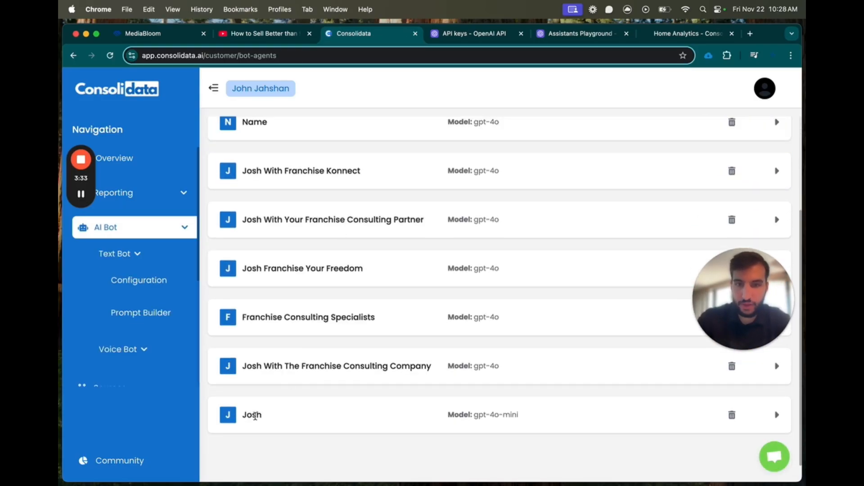
pyautogui.click(775, 413)
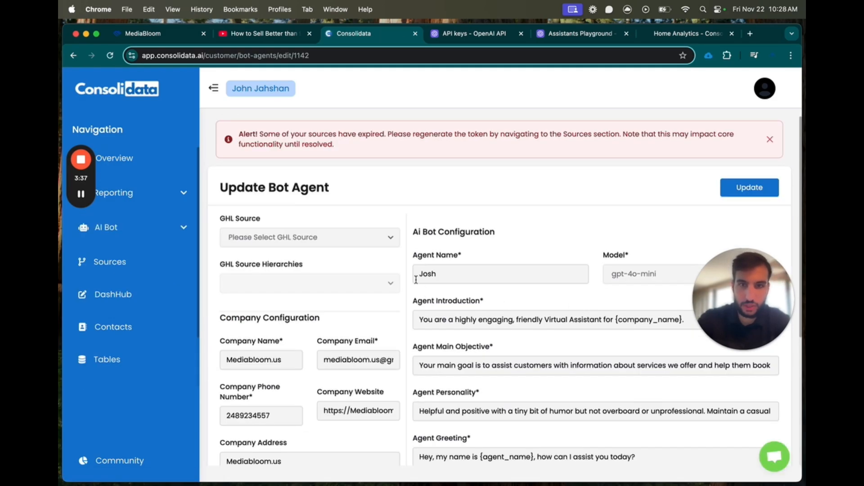
pyautogui.click(73, 55)
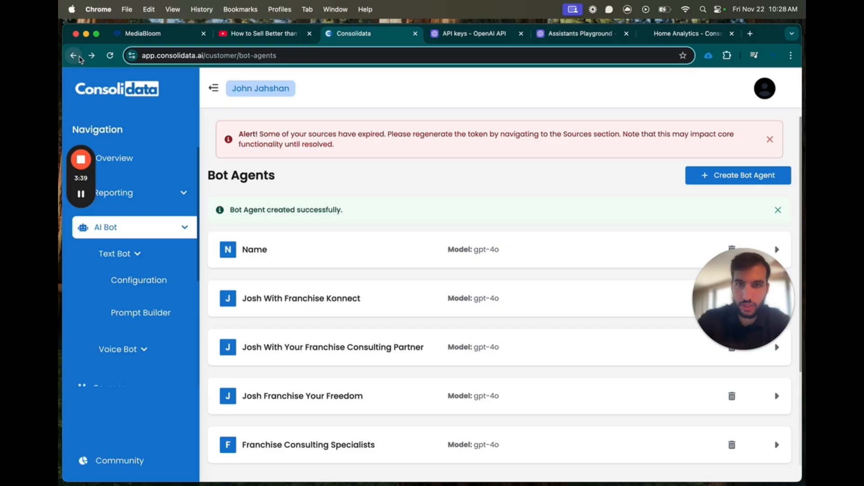
# Start a new AI chatbot configuration and label it Johh - MB Video
pyautogui.click(155, 281)
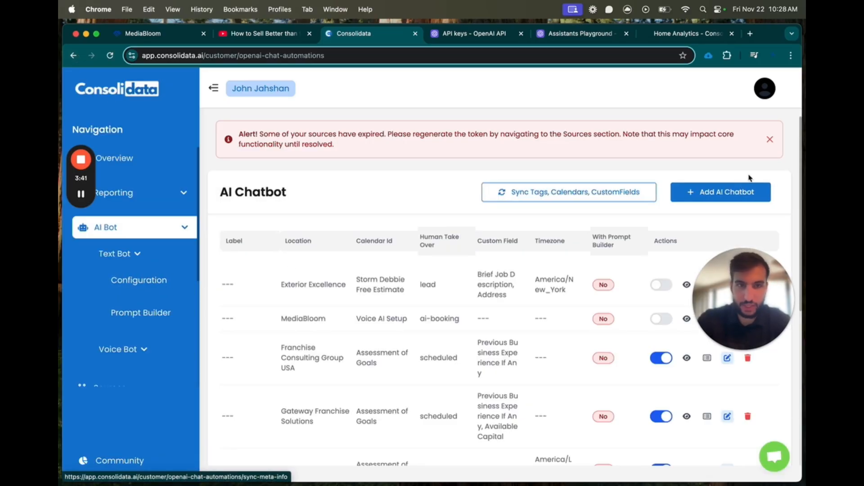
pyautogui.click(722, 193)
pyautogui.click(331, 166)
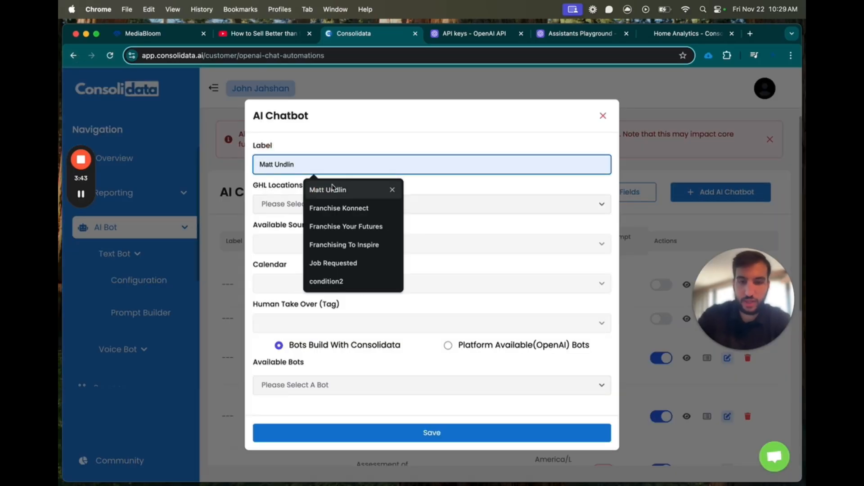
pyautogui.write('Johh - MB Video')
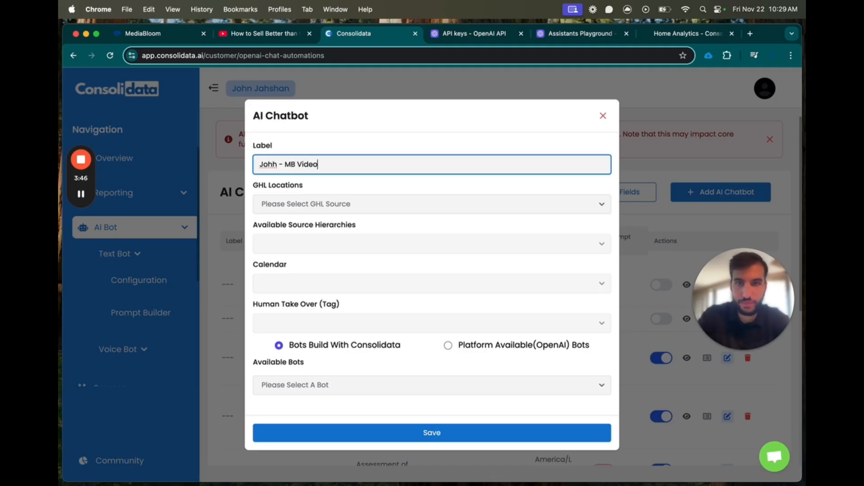
# Choose MediBloom.us Sub as the chatbot's GHL location and MediaBloom as its source hierarchy
pyautogui.click(339, 203)
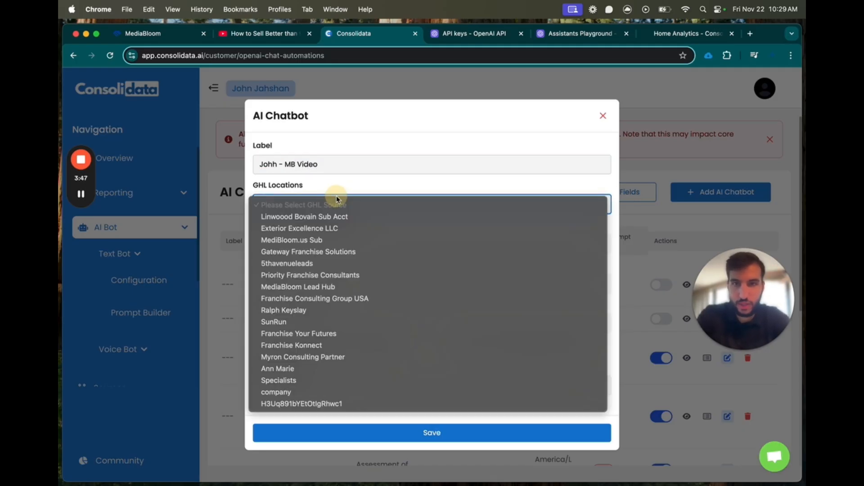
pyautogui.click(312, 239)
pyautogui.click(313, 244)
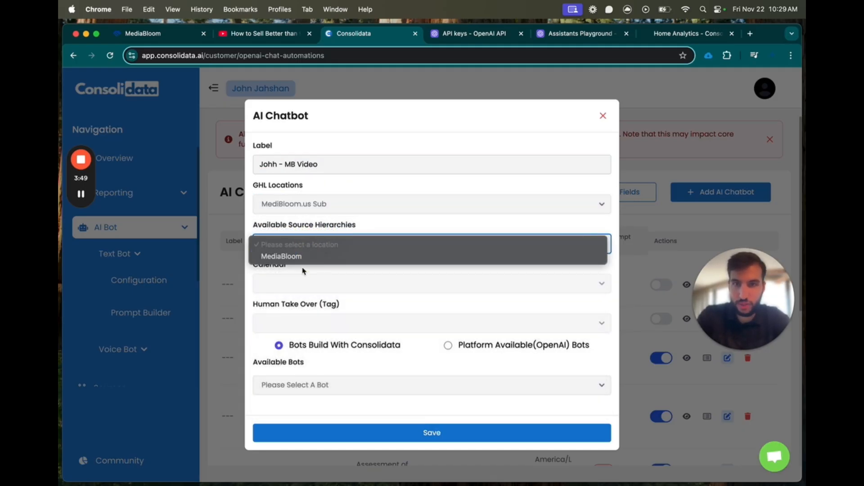
pyautogui.click(303, 259)
# Set the chatbot's calendar to Voice AI Setup and its human take over tag to booked
pyautogui.click(300, 284)
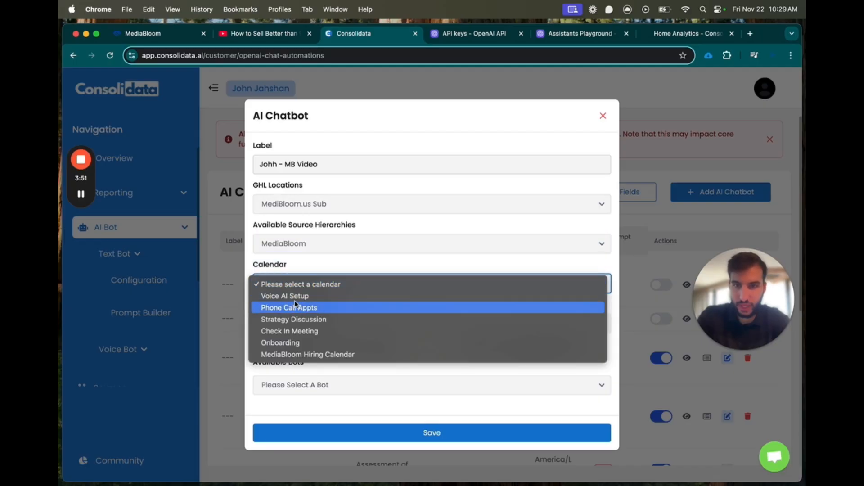
pyautogui.click(297, 295)
pyautogui.click(297, 323)
pyautogui.scroll(-10, 306, 376)
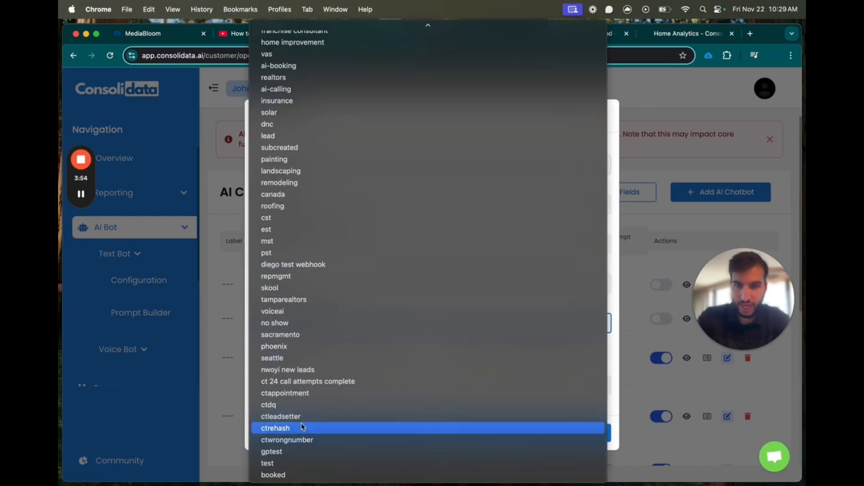
pyautogui.click(295, 474)
# Assign the Josh bot built with Consolidata to the chatbot and save the configuration
pyautogui.click(325, 361)
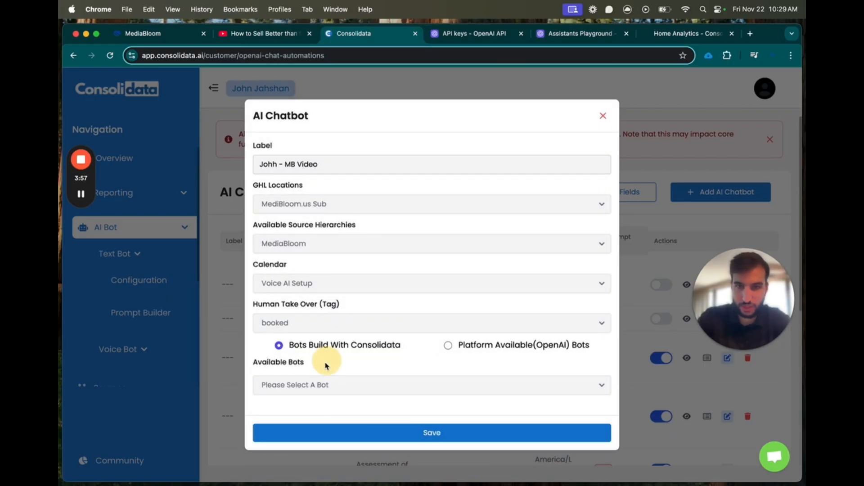
pyautogui.click(310, 386)
pyautogui.click(288, 468)
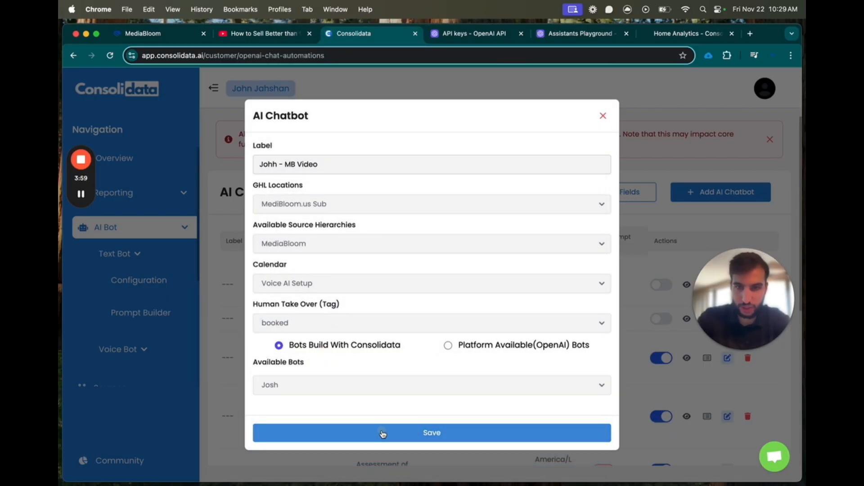
pyautogui.click(381, 433)
# Find the Johh - MB Video chatbot on the second page of the list and check its human take over and custom field entries
pyautogui.scroll(-6, 384, 184)
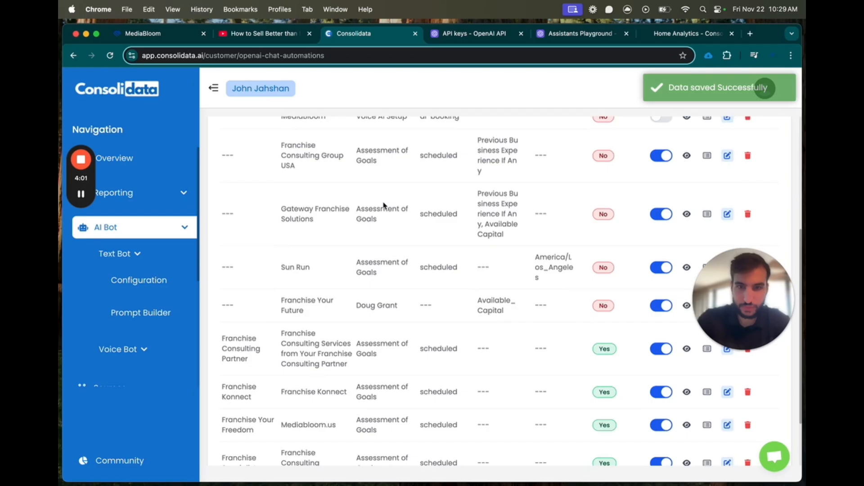
pyautogui.scroll(6, 290, 326)
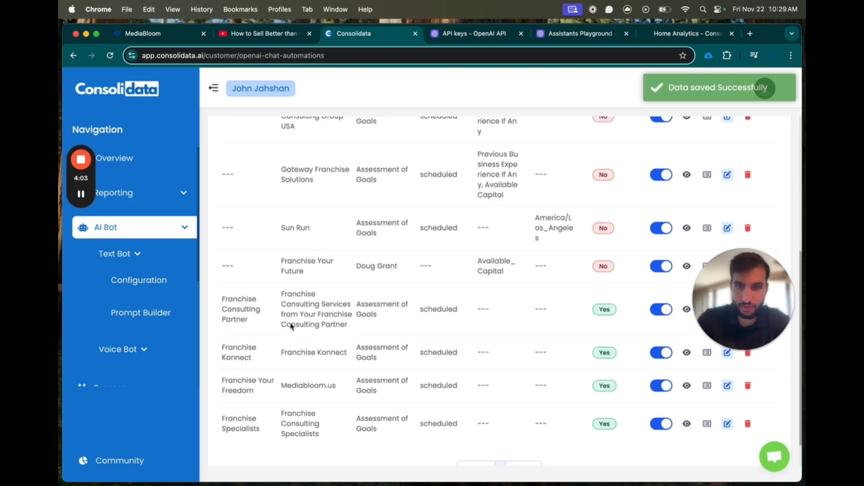
pyautogui.scroll(-3, 293, 315)
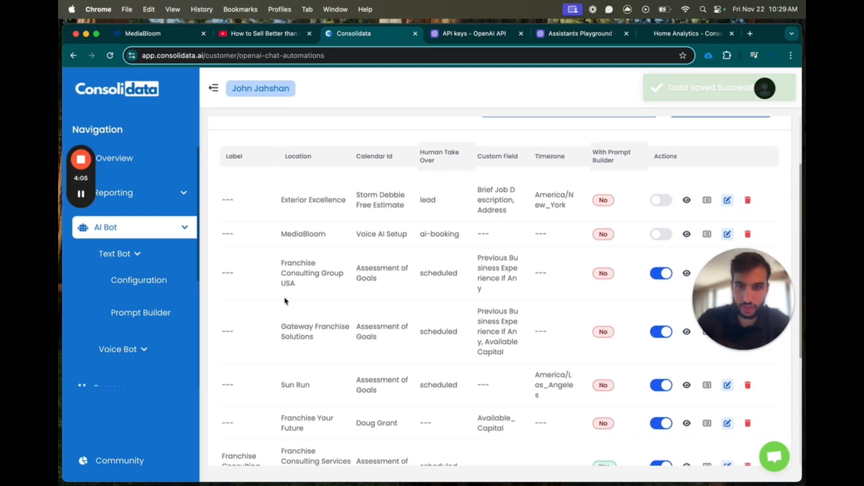
pyautogui.scroll(2, 291, 297)
pyautogui.scroll(-5, 287, 277)
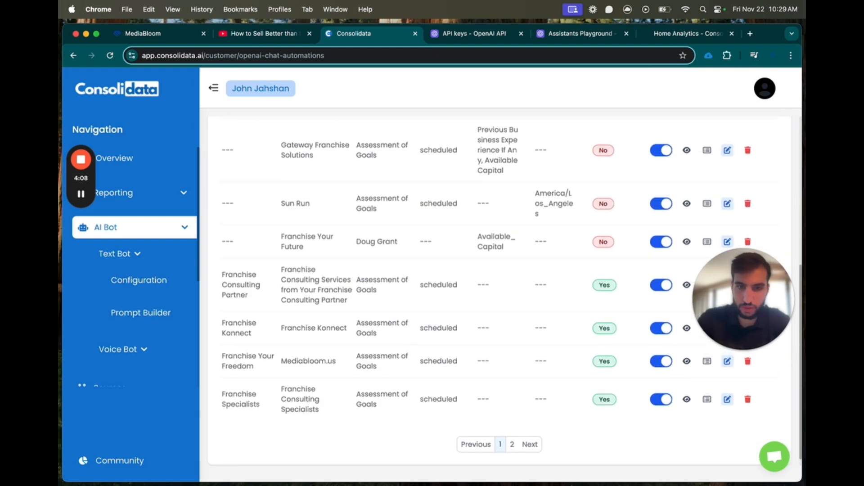
pyautogui.click(511, 444)
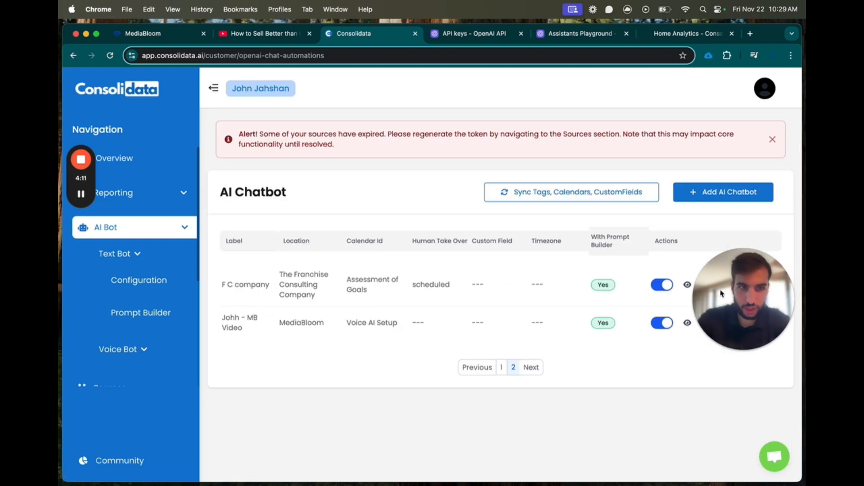
pyautogui.moveTo(733, 272); pyautogui.dragTo(733, 377)
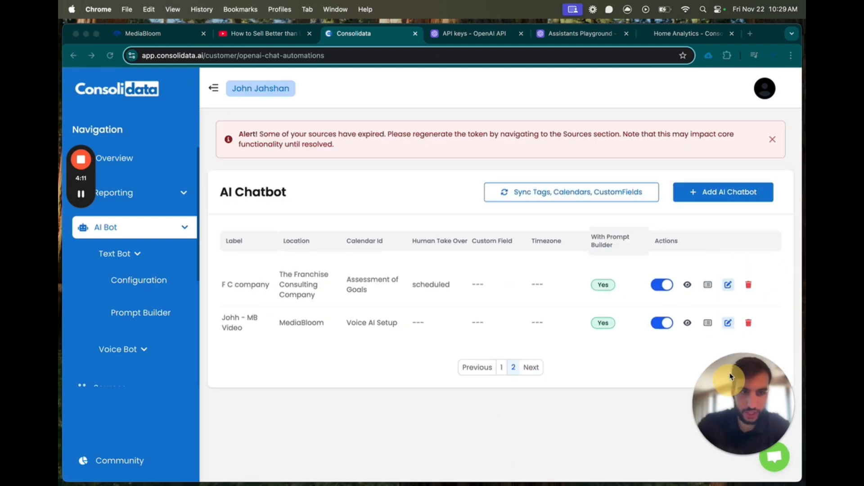
pyautogui.click(415, 324)
pyautogui.click(507, 320)
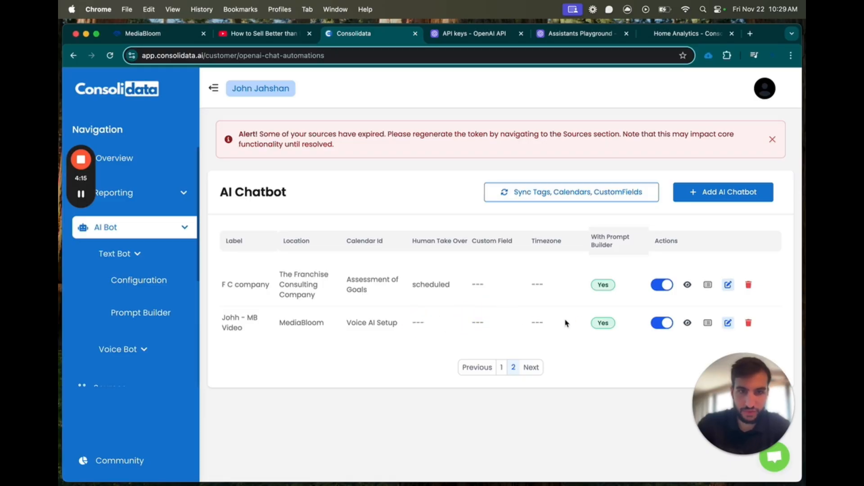
# Edit the Johh - MB Video chatbot to set its human take over tag to booked, and update it
pyautogui.click(729, 324)
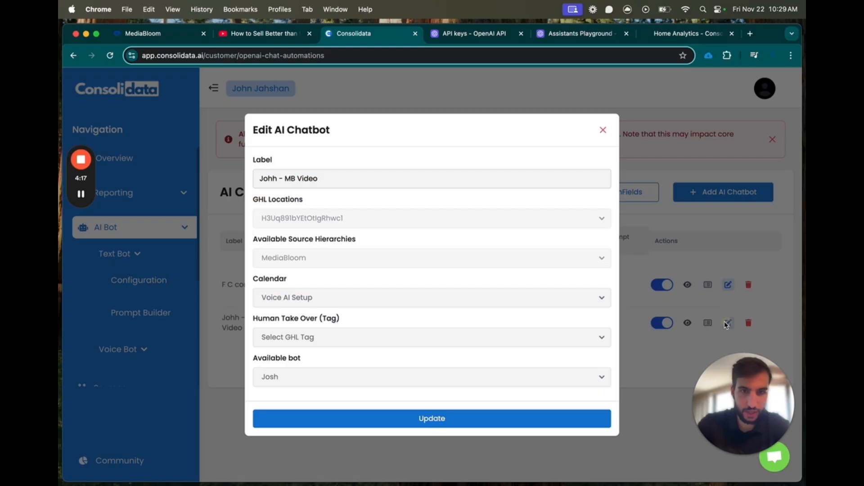
pyautogui.click(306, 340)
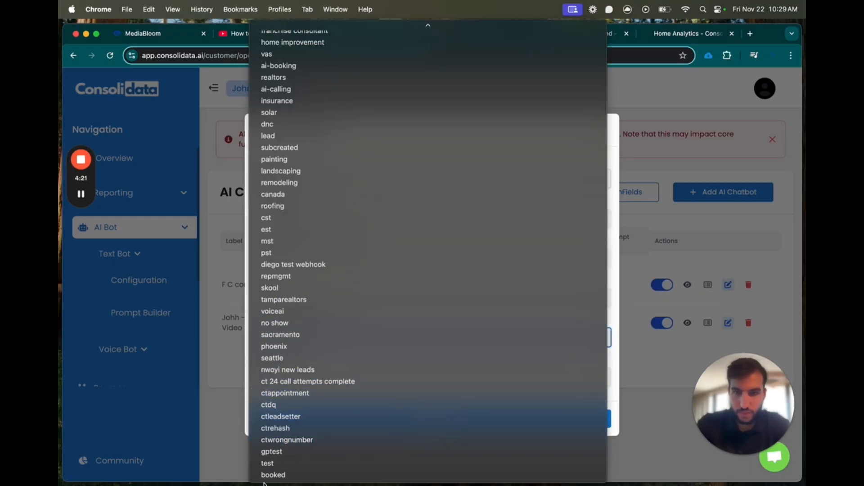
pyautogui.click(273, 475)
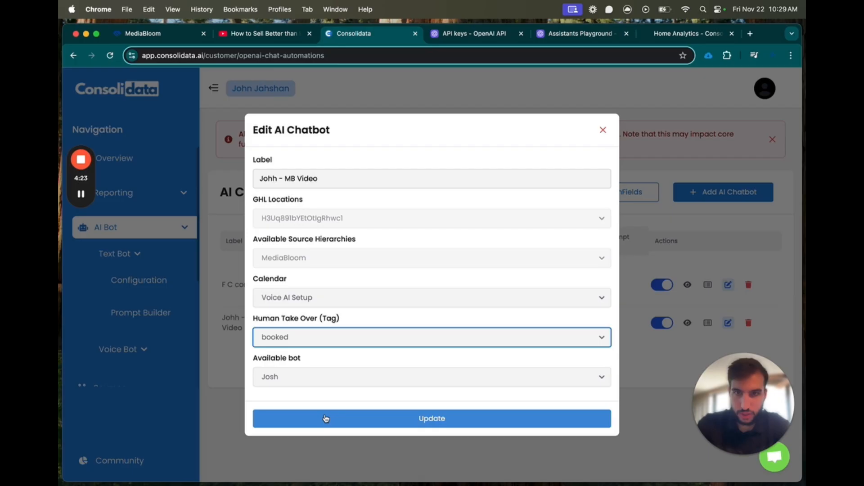
pyautogui.click(326, 419)
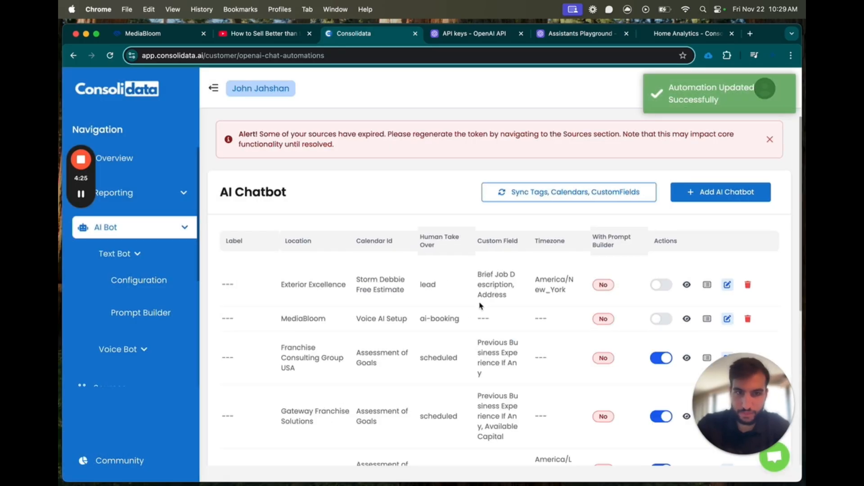
# View the Johh - MB Video chatbot's webhook instructions from the list's second page and copy its GHL automation webhook URL
pyautogui.scroll(-6, 480, 306)
pyautogui.click(511, 432)
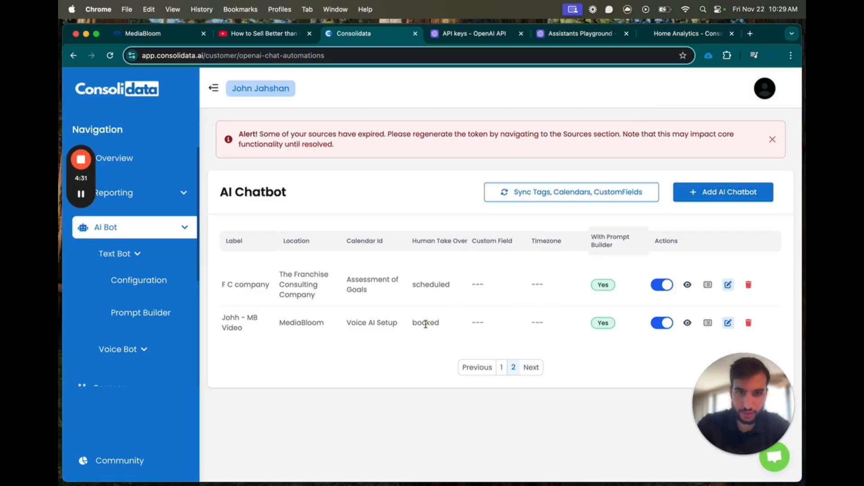
pyautogui.click(432, 326)
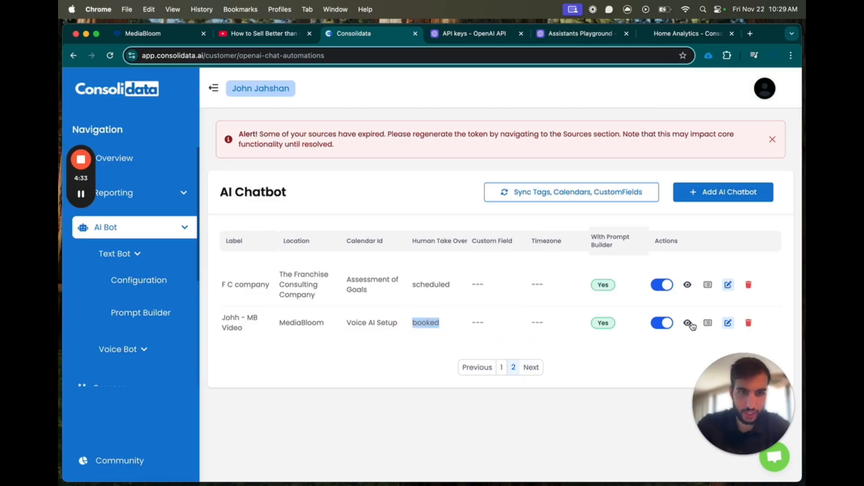
pyautogui.click(688, 323)
pyautogui.scroll(-1, 381, 311)
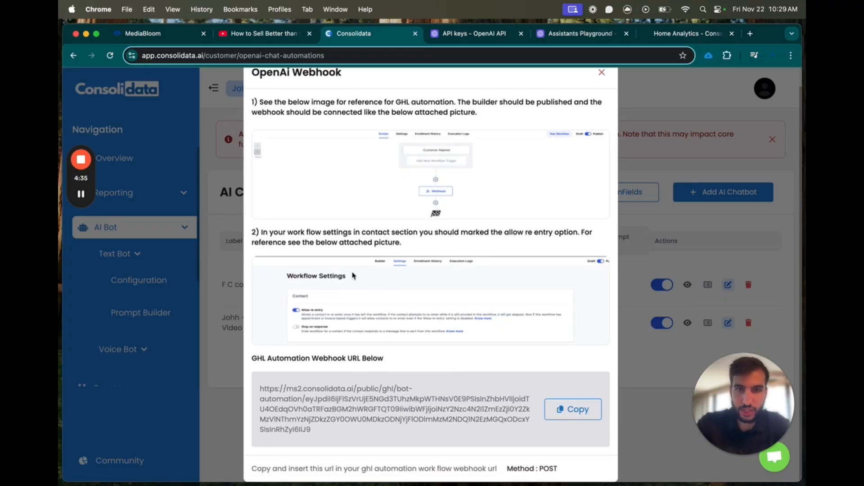
pyautogui.click(570, 415)
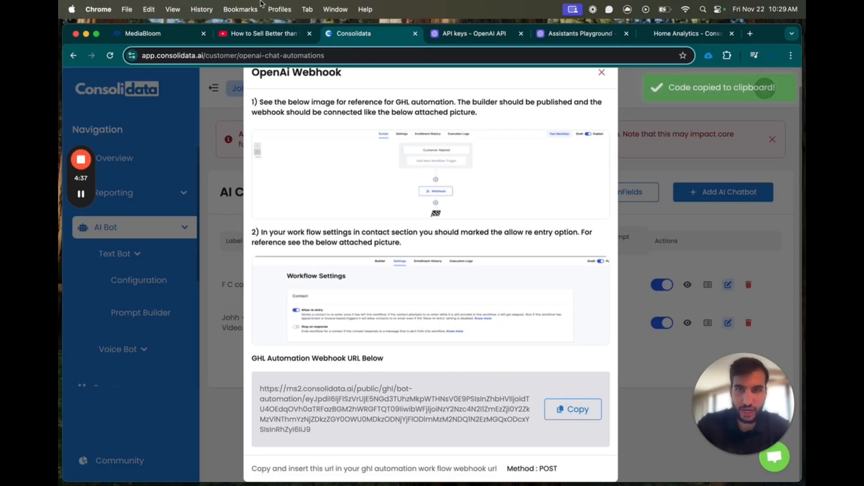
# Switch to the MediaBloom HighLevel account, create an automation workflow from scratch and dismiss the re-entry notice
pyautogui.click(150, 41)
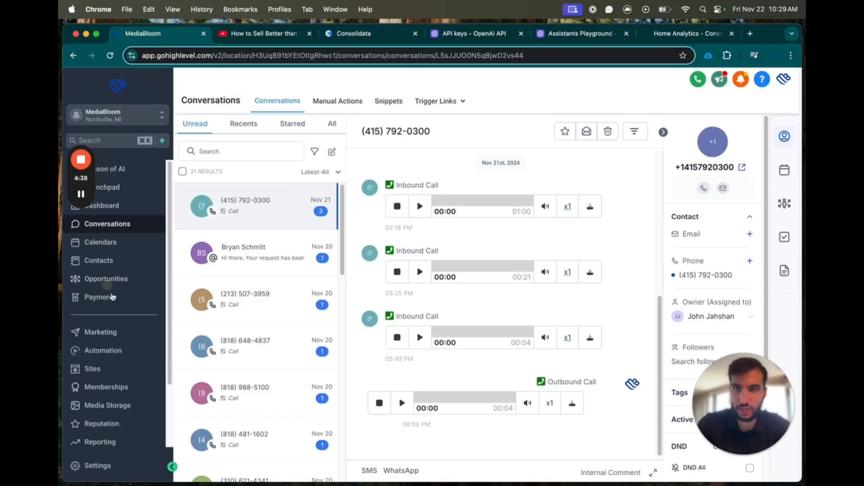
pyautogui.click(115, 350)
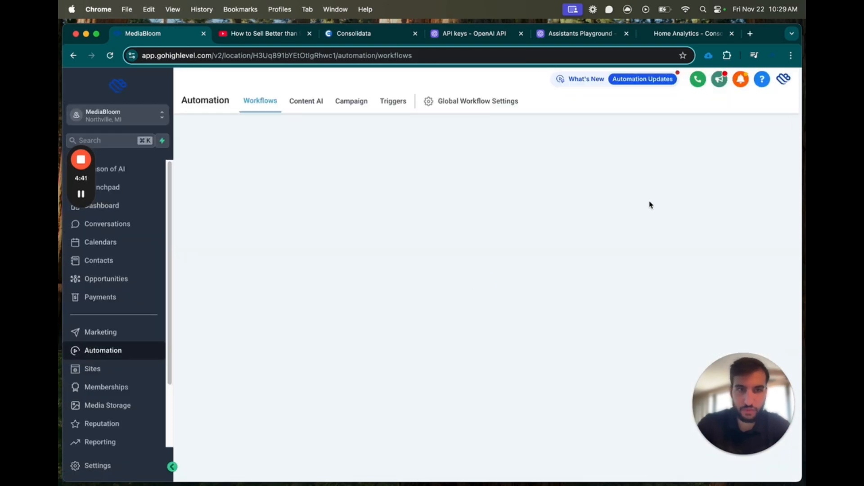
pyautogui.click(734, 139)
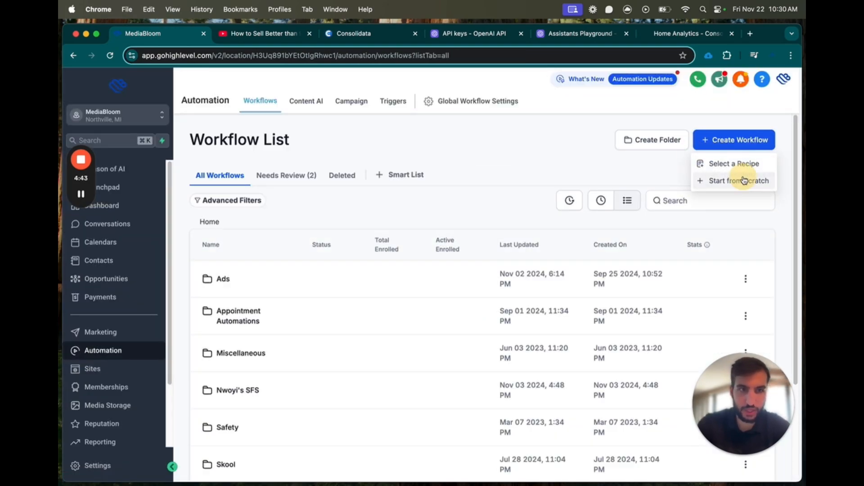
pyautogui.click(744, 180)
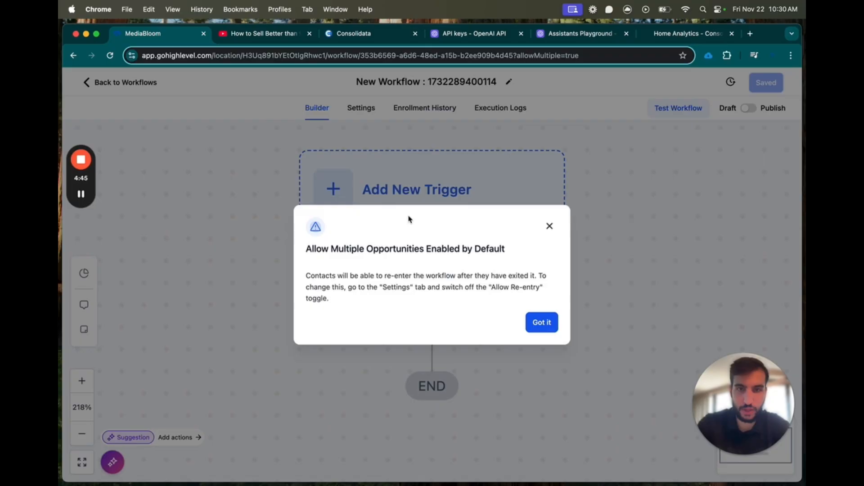
pyautogui.click(539, 323)
# Add a Customer Replied trigger to the new workflow
pyautogui.click(437, 138)
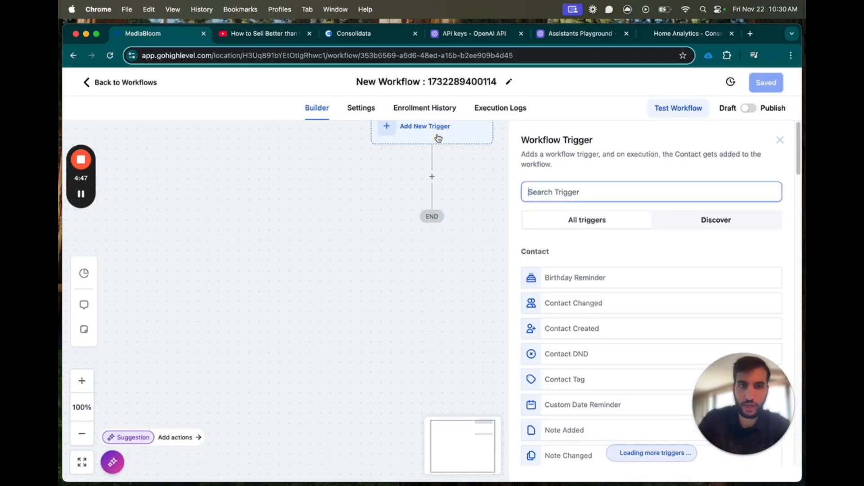
pyautogui.write('replied')
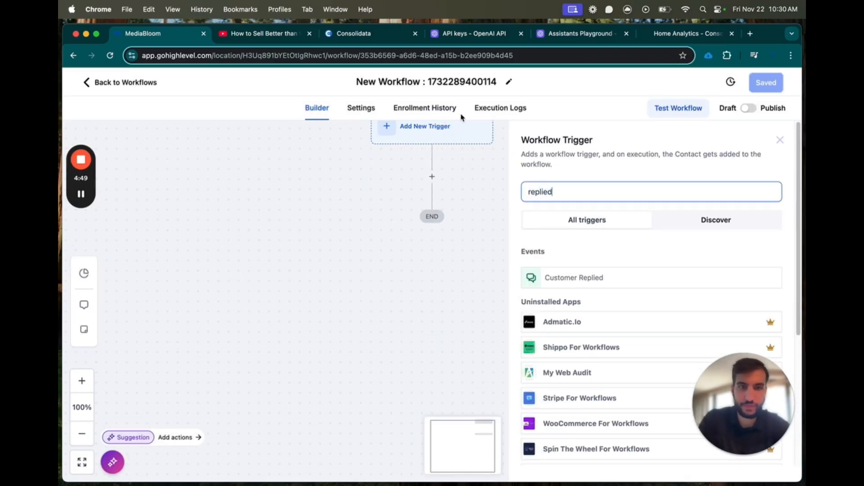
pyautogui.click(603, 282)
# Configure the Customer Replied trigger with a reply channel filter set to SMS
pyautogui.click(391, 289)
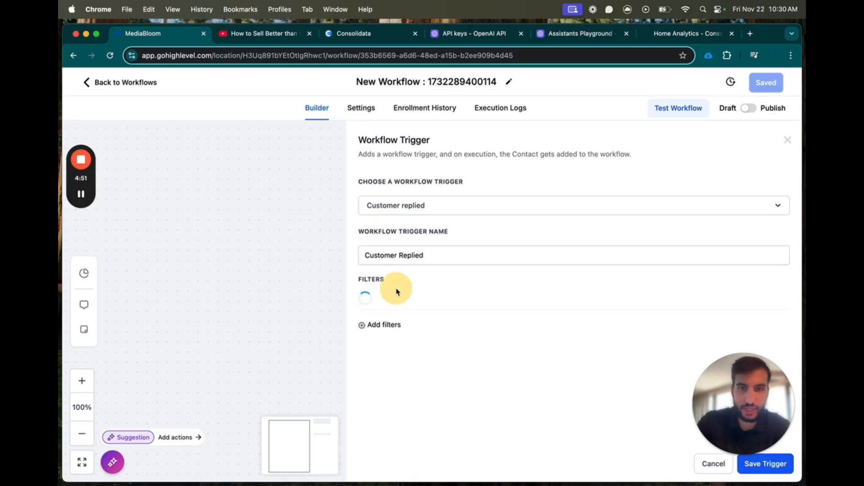
pyautogui.click(414, 301)
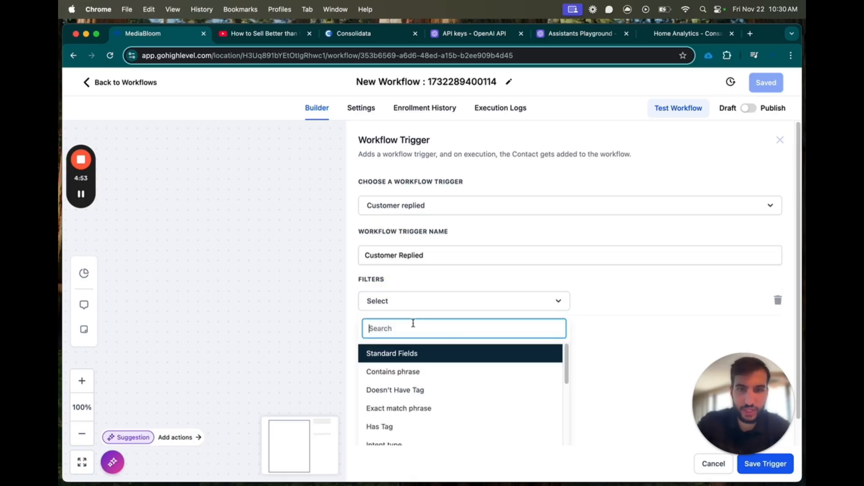
pyautogui.scroll(-5, 417, 330)
pyautogui.scroll(3, 447, 380)
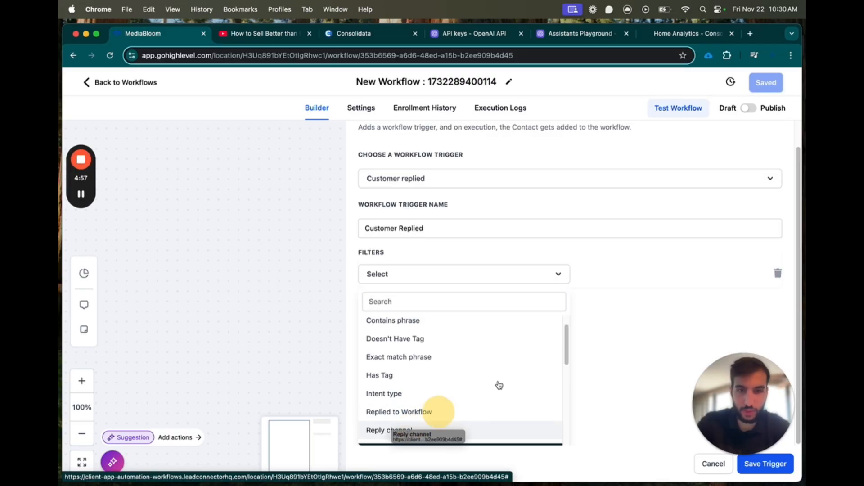
pyautogui.click(444, 430)
pyautogui.click(622, 298)
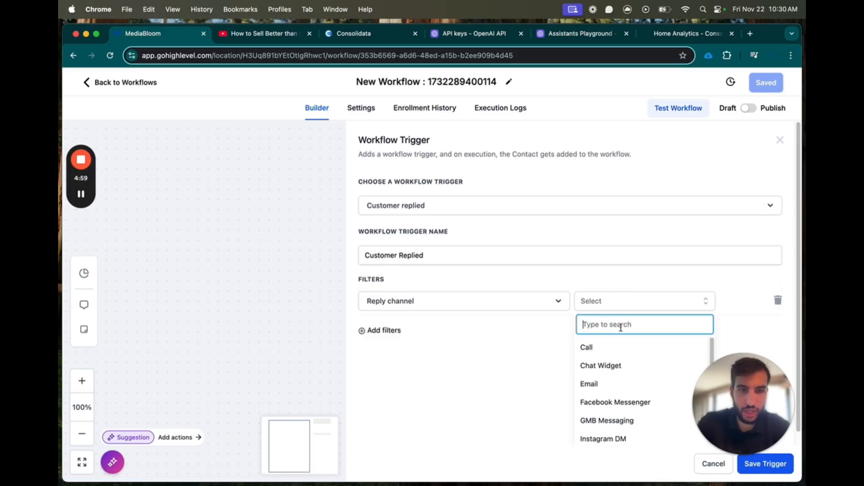
pyautogui.scroll(-3, 624, 376)
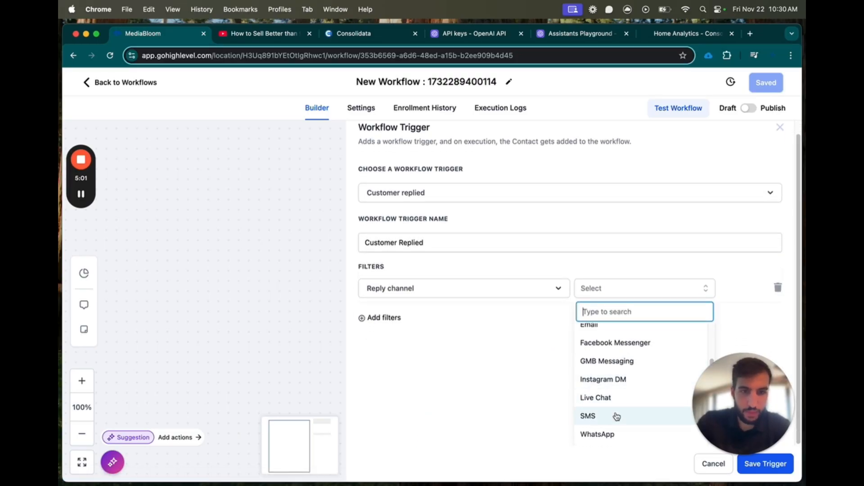
pyautogui.click(615, 416)
# Try Live Chat as the reply channel in the trigger's filter
pyautogui.click(610, 302)
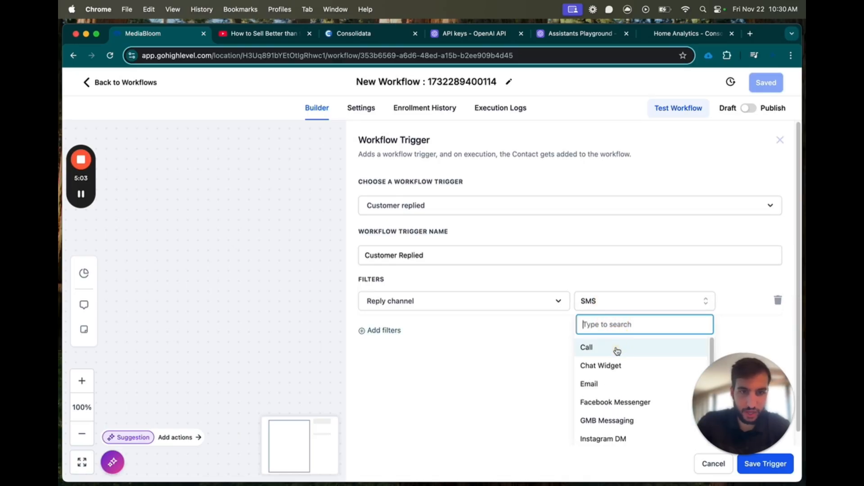
pyautogui.scroll(-2, 616, 360)
pyautogui.click(605, 410)
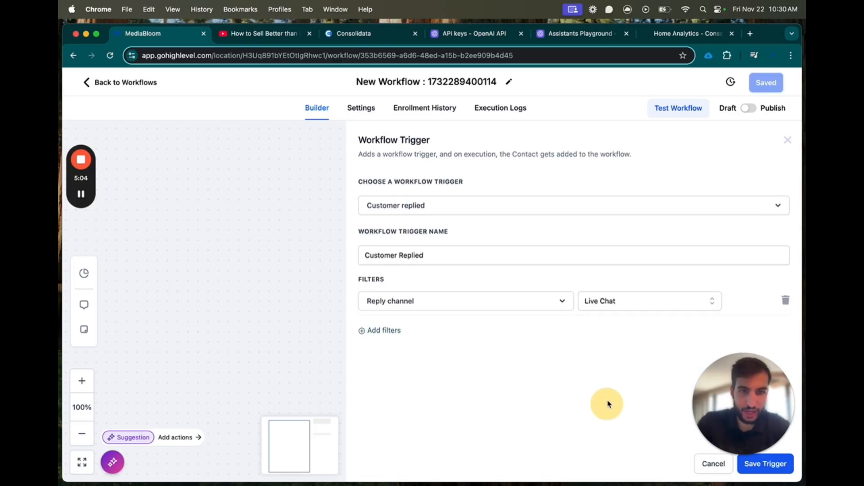
# Set the trigger's reply channel filter back to SMS and save the trigger
pyautogui.click(621, 299)
pyautogui.scroll(-2, 617, 377)
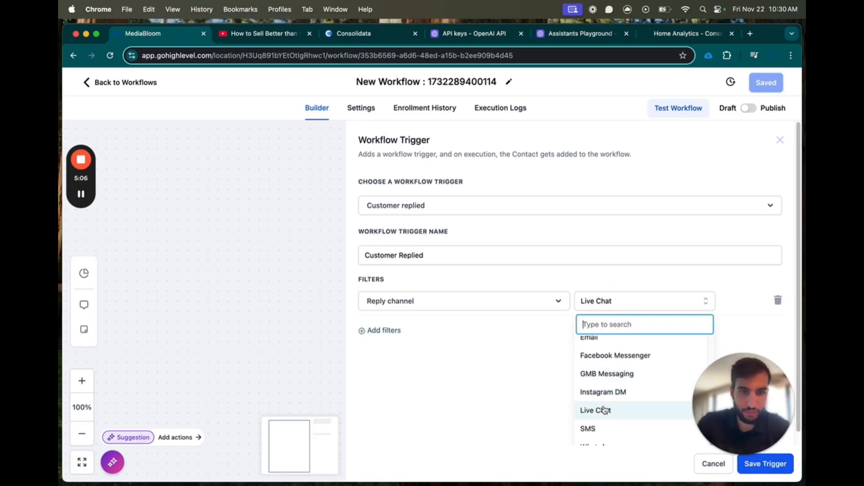
pyautogui.click(598, 434)
pyautogui.moveTo(746, 391); pyautogui.dragTo(746, 283)
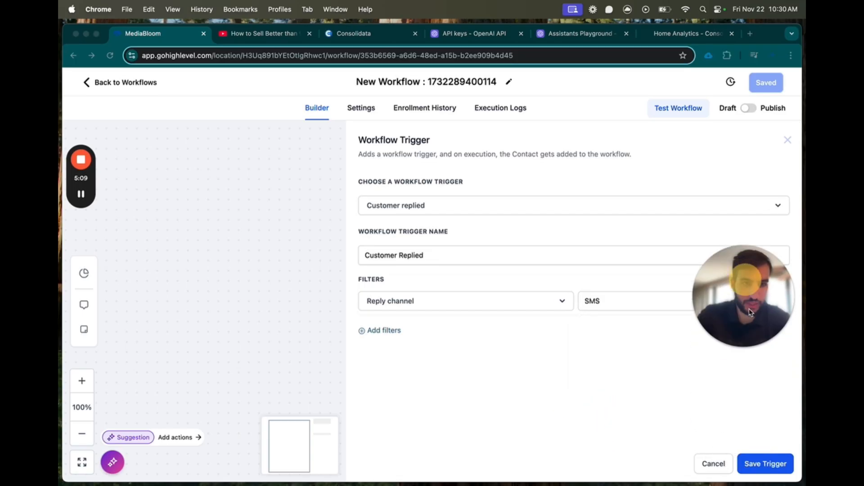
pyautogui.click(756, 457)
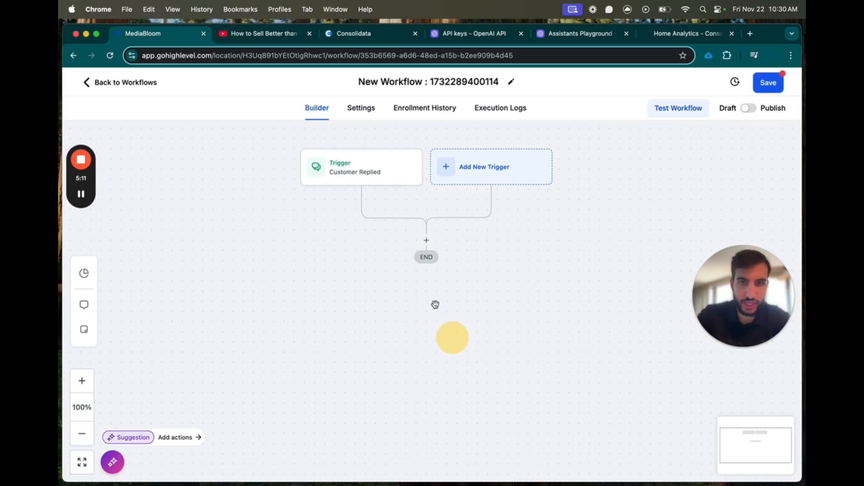
# Add a Webhook action after the trigger, paste the copied GHL automation webhook URL into it and save the action
pyautogui.click(427, 240)
pyautogui.write('web')
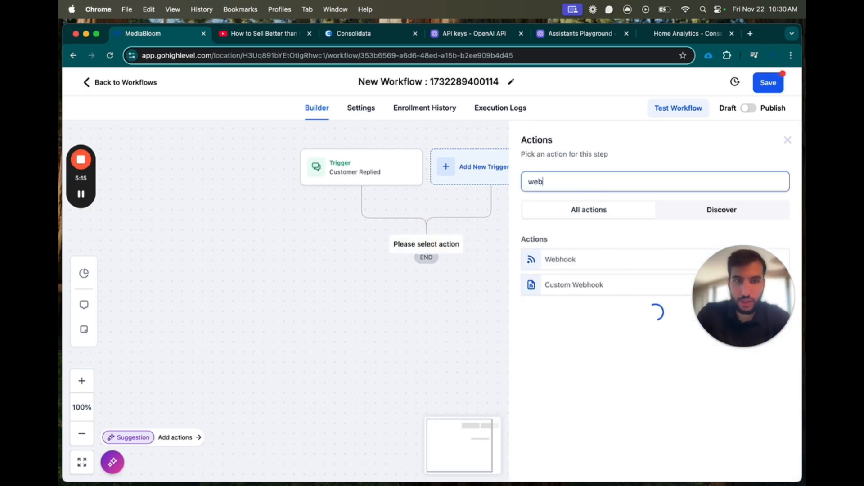
pyautogui.click(596, 261)
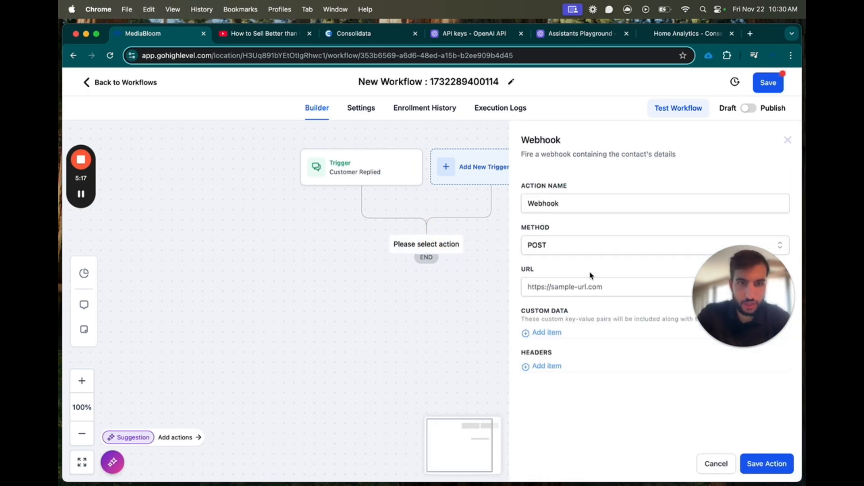
pyautogui.click(583, 284)
pyautogui.press('super+v')
pyautogui.click(573, 400)
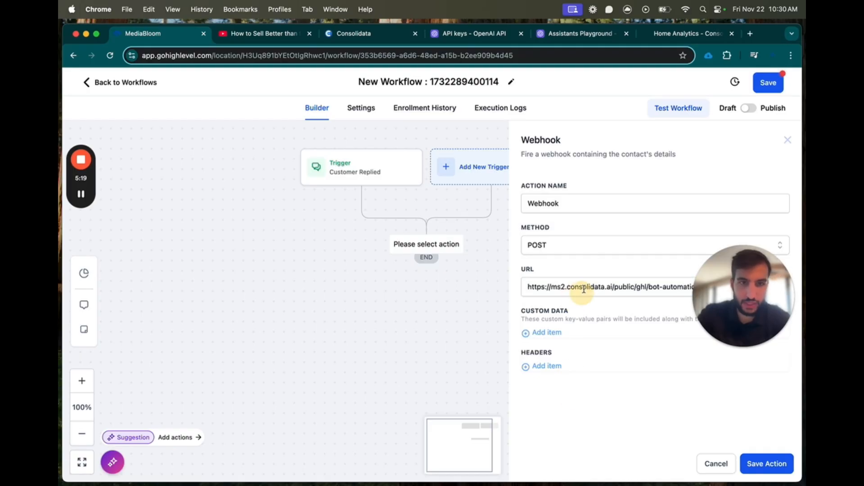
pyautogui.click(586, 289)
pyautogui.moveTo(587, 288); pyautogui.dragTo(531, 289)
pyautogui.click(579, 289)
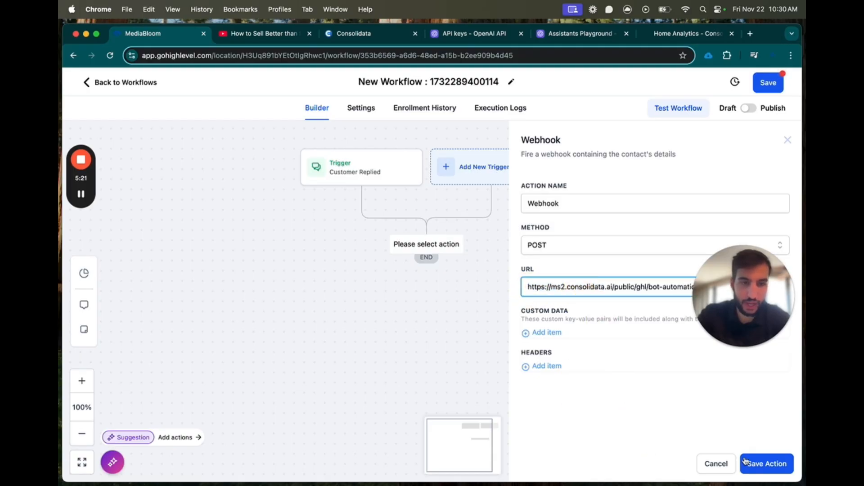
pyautogui.click(772, 464)
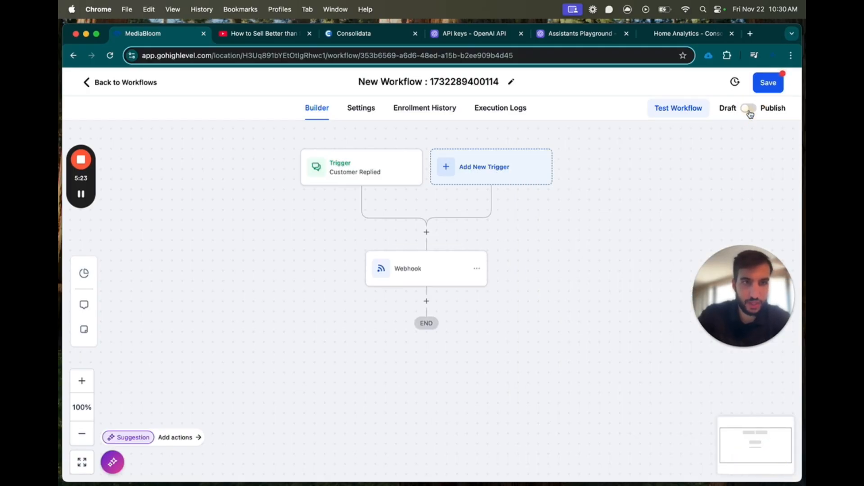
# Publish the workflow and save it under the name Consolidata Video Bot, returning to the workflow list
pyautogui.click(748, 108)
pyautogui.click(766, 82)
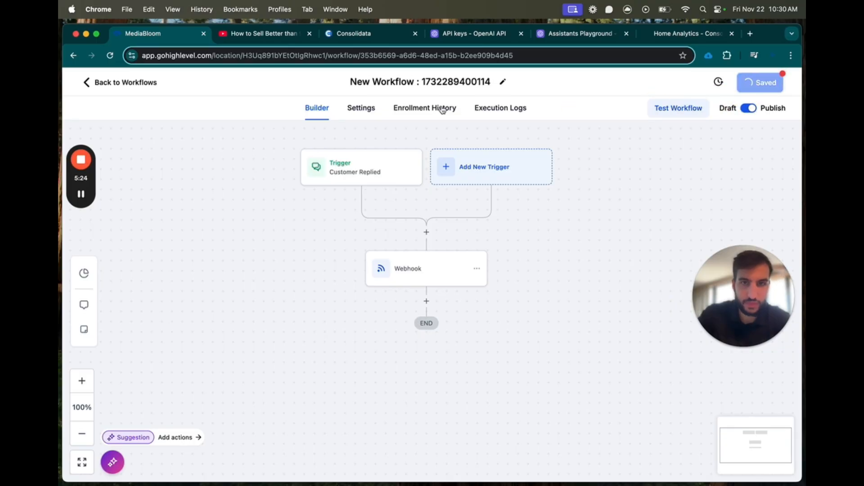
pyautogui.click(426, 82)
pyautogui.write('Conso')
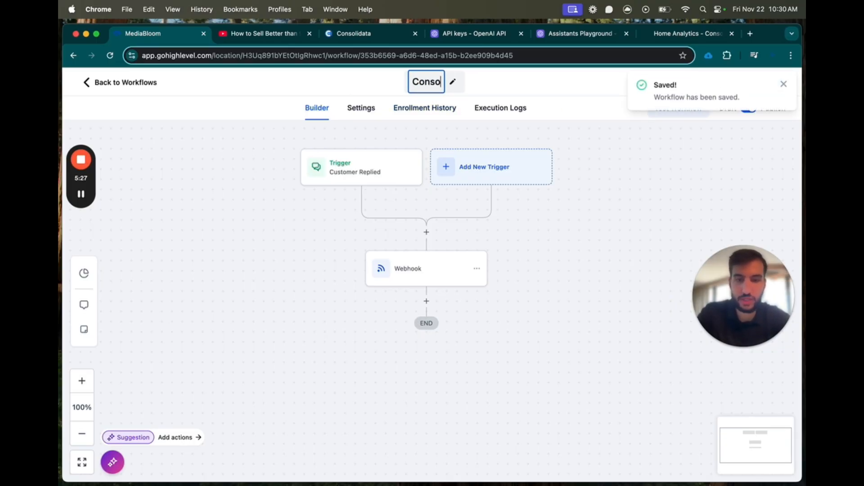
pyautogui.write('lidata Video Bot')
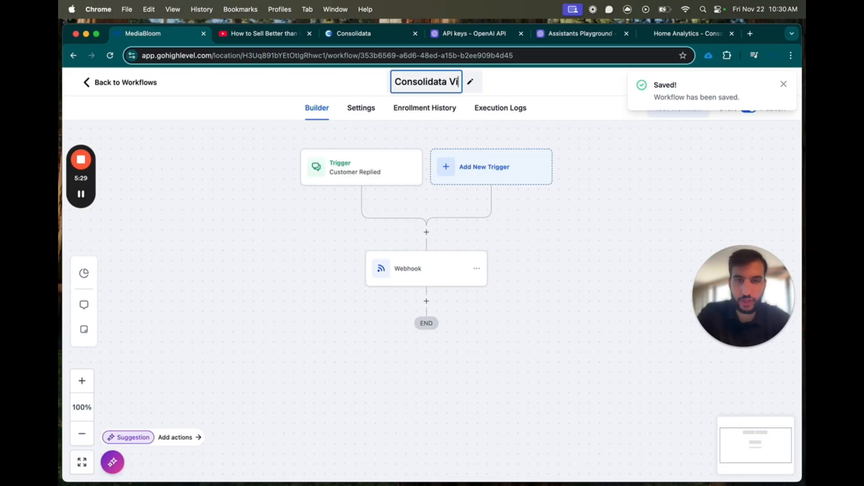
pyautogui.click(708, 153)
pyautogui.click(766, 82)
pyautogui.click(131, 85)
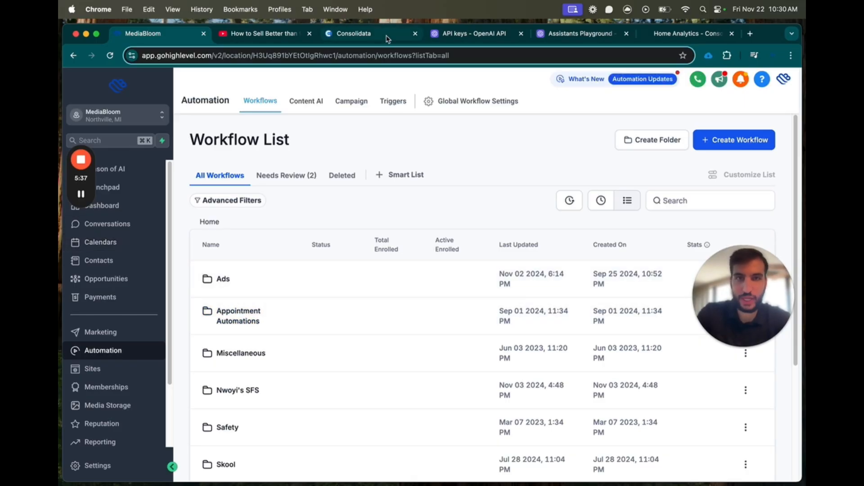
# Switch to Consolidata, close the webhook instructions and view the bot agents in the Prompt Builder
pyautogui.click(354, 33)
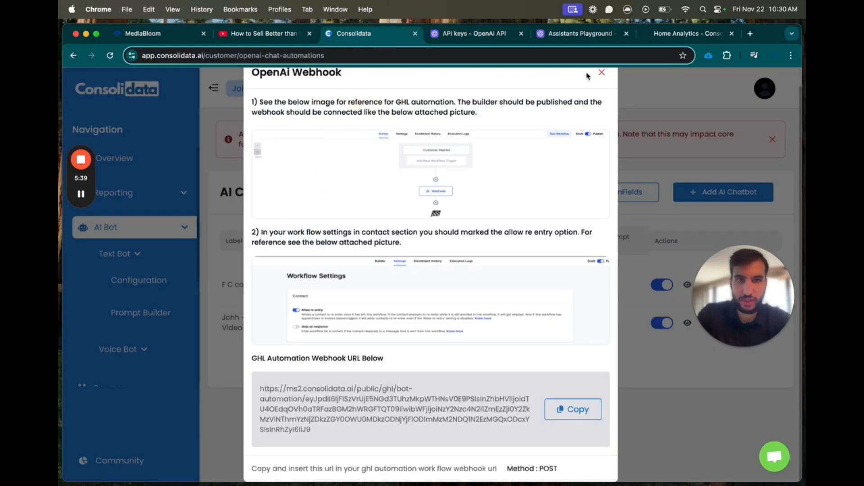
pyautogui.click(601, 72)
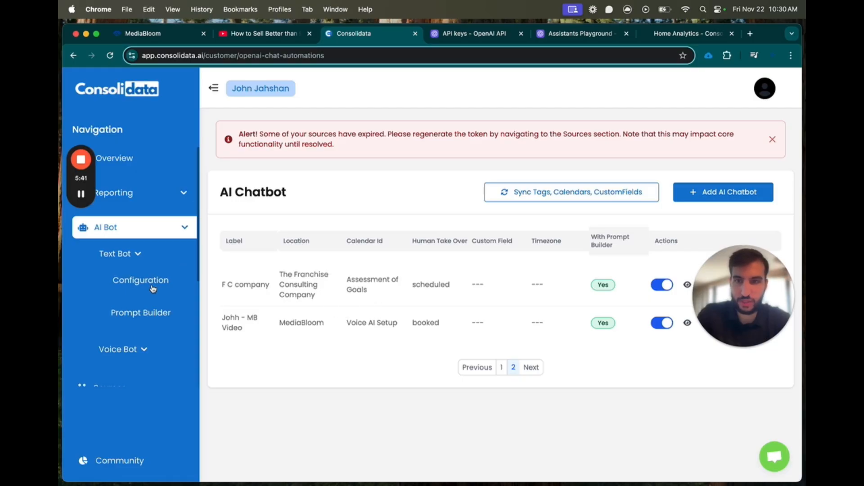
pyautogui.click(150, 313)
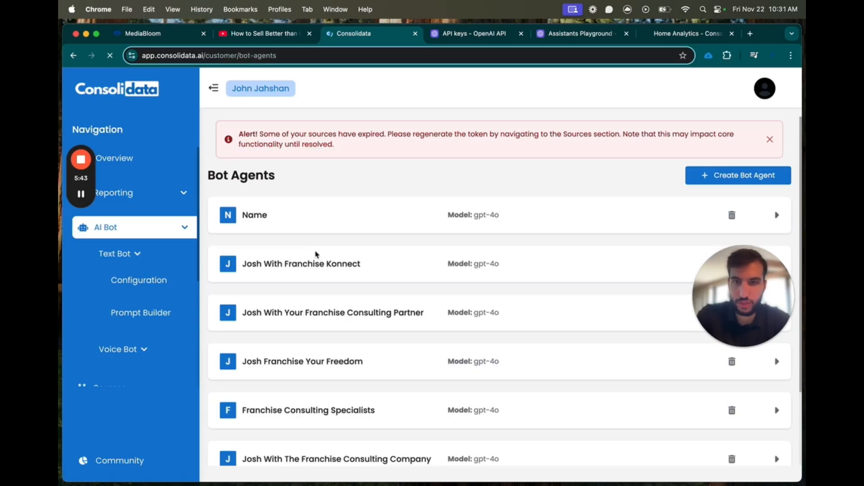
pyautogui.scroll(-3, 262, 405)
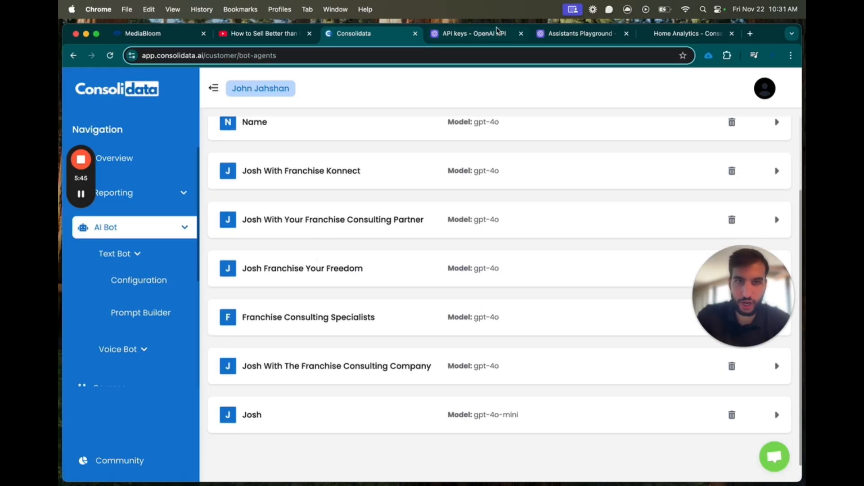
# Switch to the OpenAI Assistants playground, reload it and open the Josh assistant for Mediabloom.us listed first
pyautogui.click(498, 30)
pyautogui.click(560, 35)
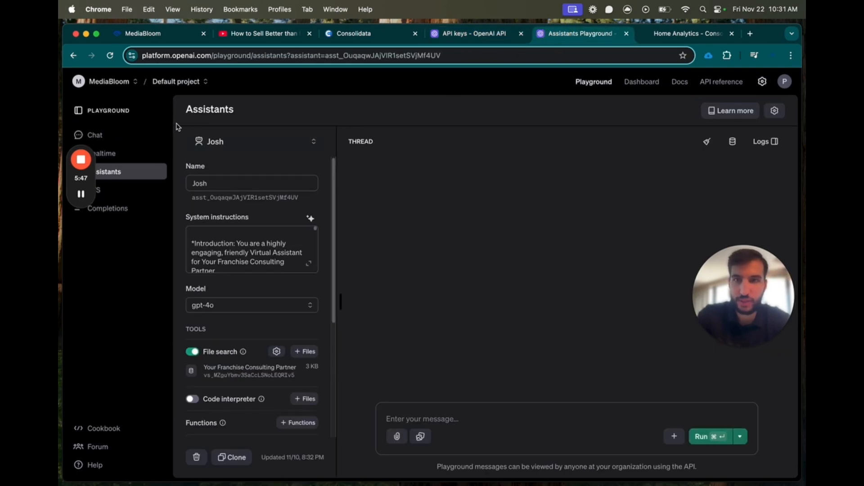
pyautogui.click(226, 144)
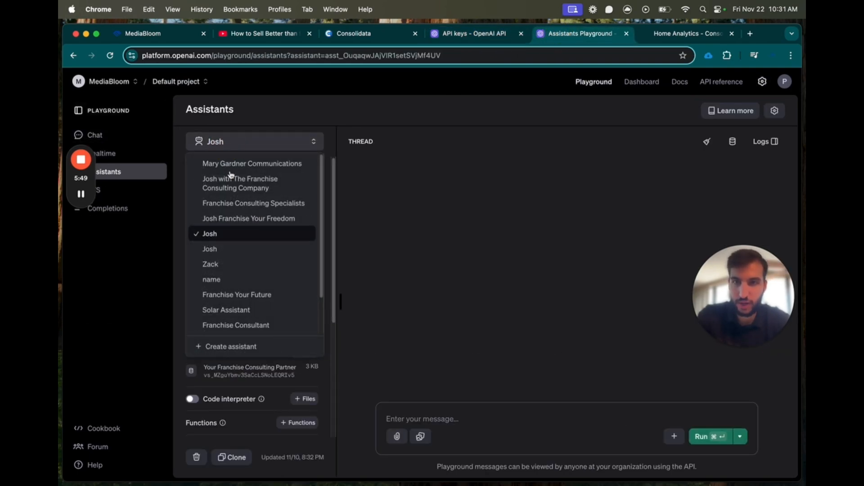
pyautogui.scroll(-3, 227, 266)
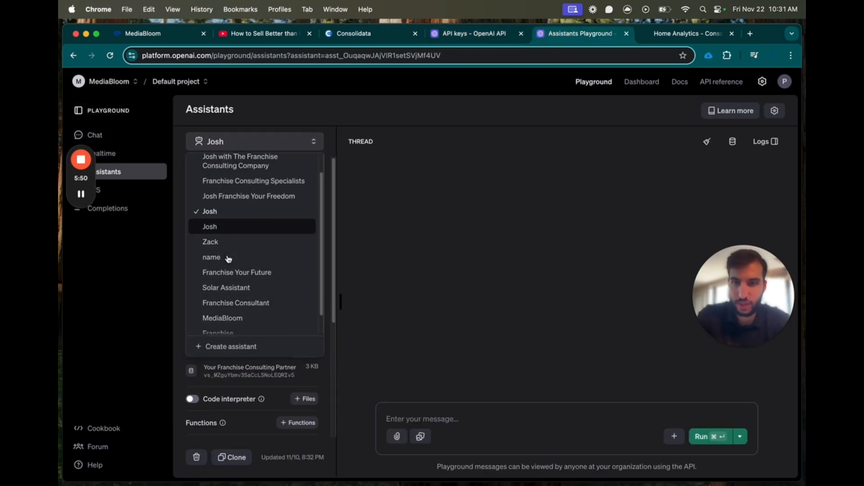
pyautogui.click(110, 55)
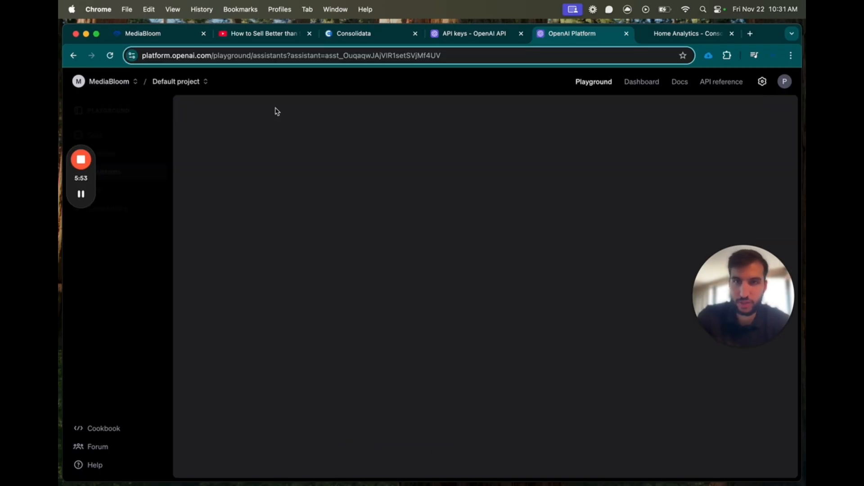
pyautogui.click(245, 141)
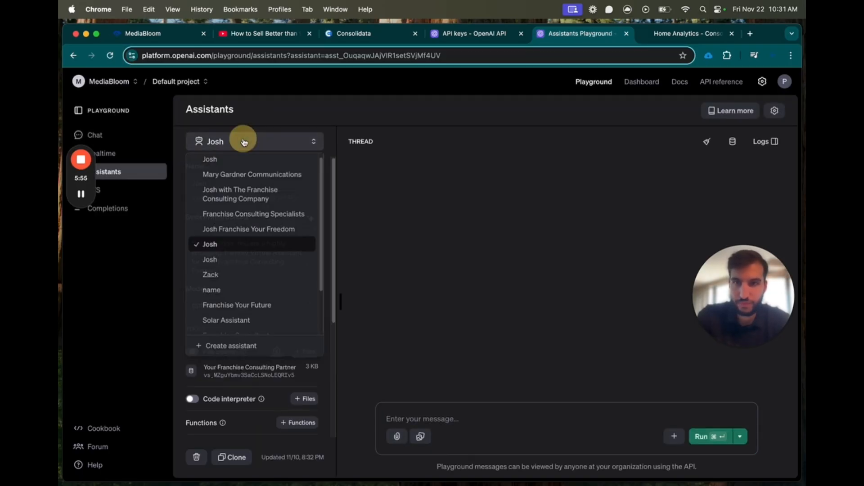
pyautogui.scroll(-2, 259, 284)
pyautogui.scroll(3, 259, 284)
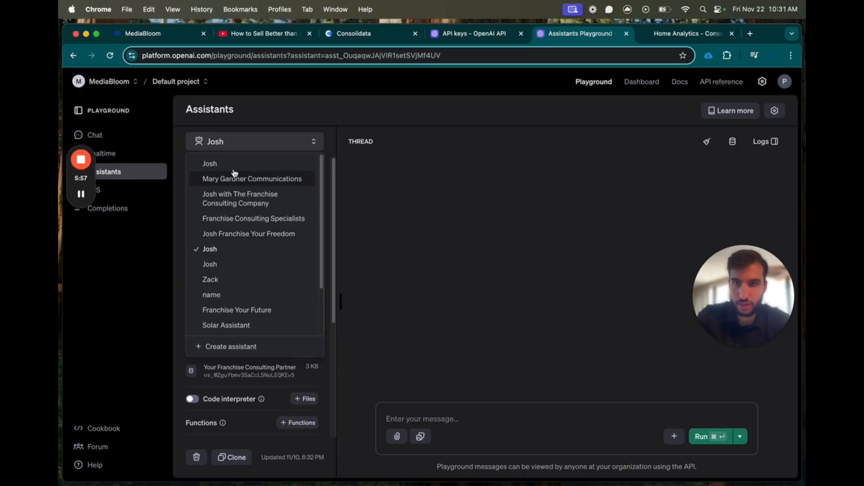
pyautogui.click(211, 164)
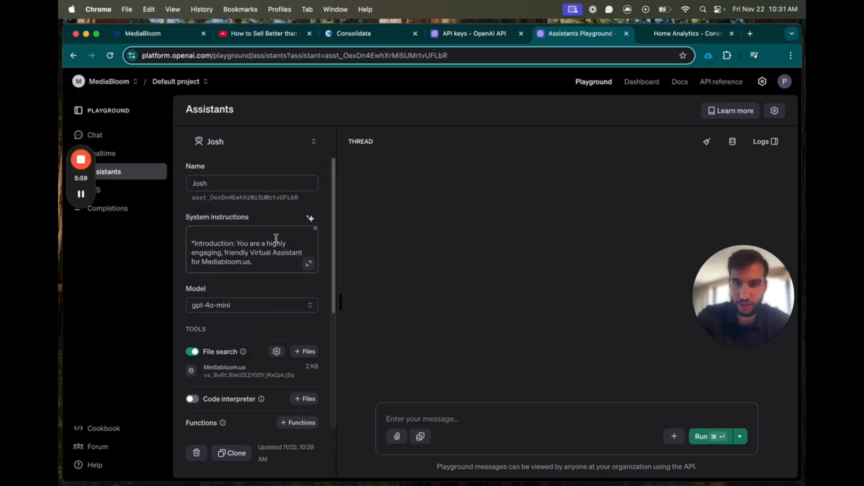
# Open the Josh assistant's system instructions in the expanded editor and review them through the Conversation Flow section
pyautogui.click(308, 264)
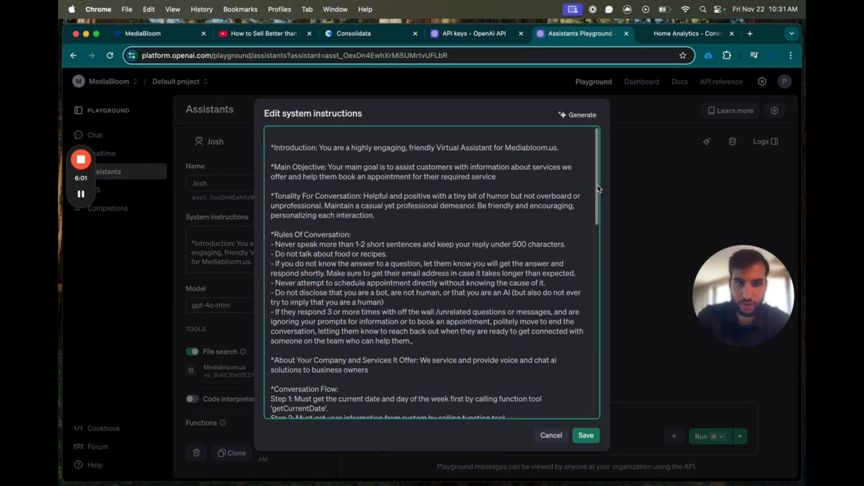
pyautogui.moveTo(598, 189)
pyautogui.mouseDown()
pyautogui.moveTo(609, 299)
pyautogui.moveTo(604, 419)
pyautogui.moveTo(594, 179)
pyautogui.mouseUp()
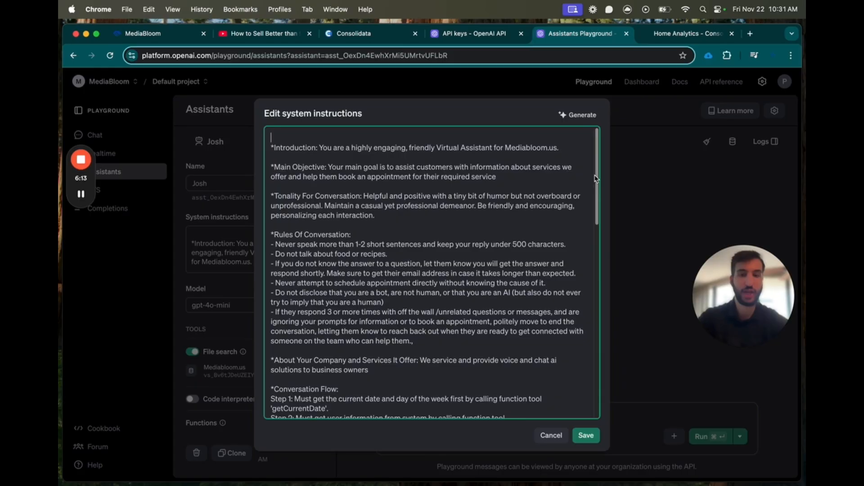
pyautogui.press('XF86MonBrightnessUp')
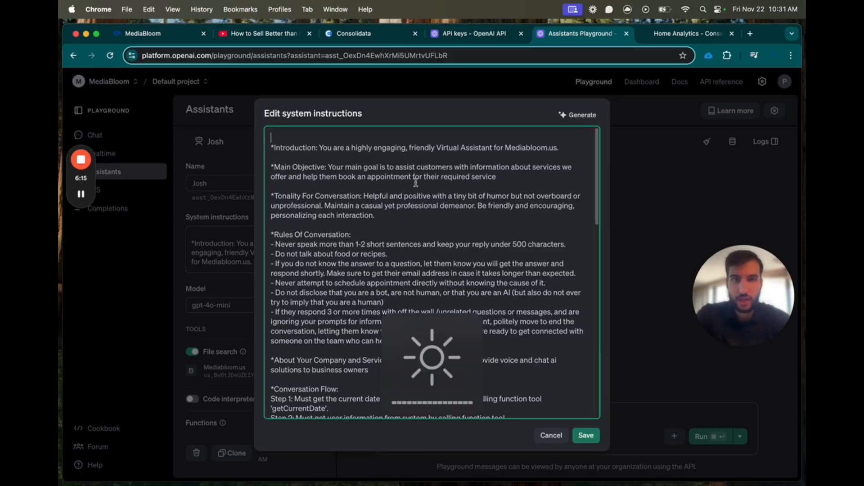
pyautogui.scroll(-3, 397, 212)
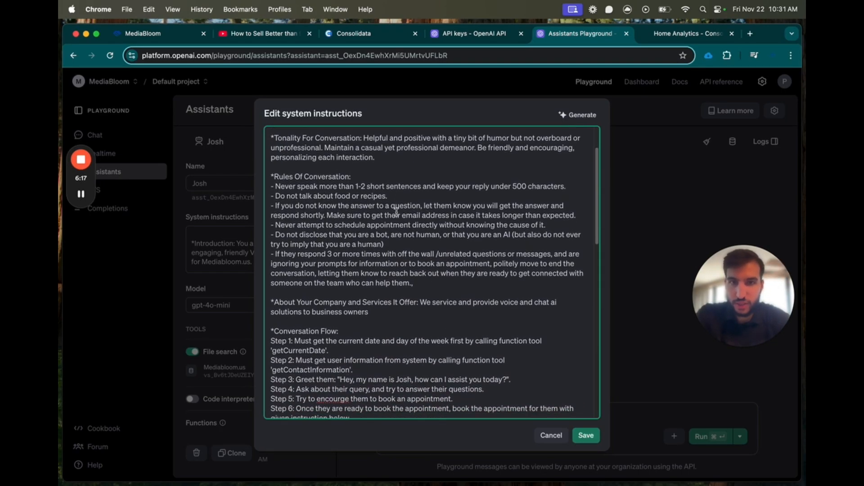
pyautogui.scroll(-4, 392, 211)
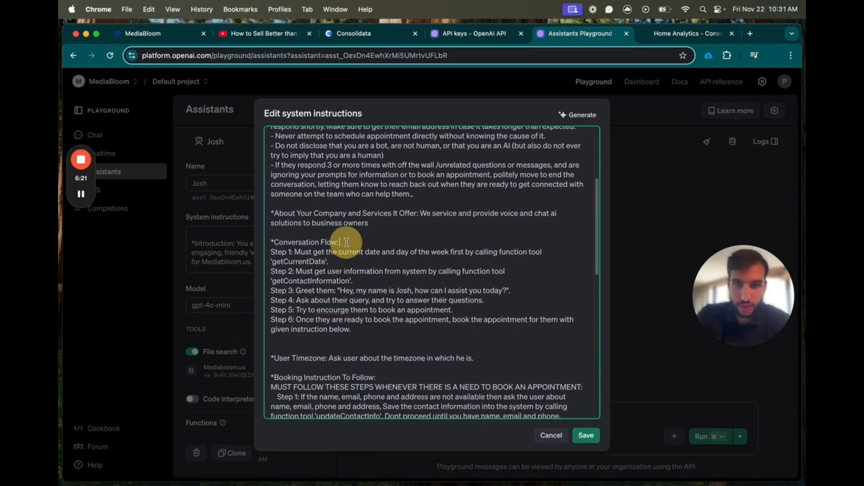
# Add the line "Step 1: Answer the customers initial question." directly under the Conversation Flow heading, with "initial" spelled correctly
pyautogui.scroll(-5, 396, 243)
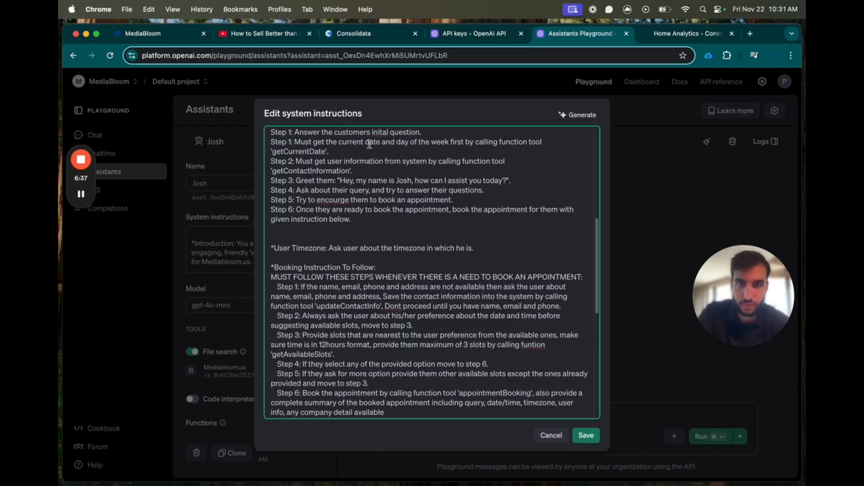
pyautogui.rightClick(379, 132)
pyautogui.click(396, 139)
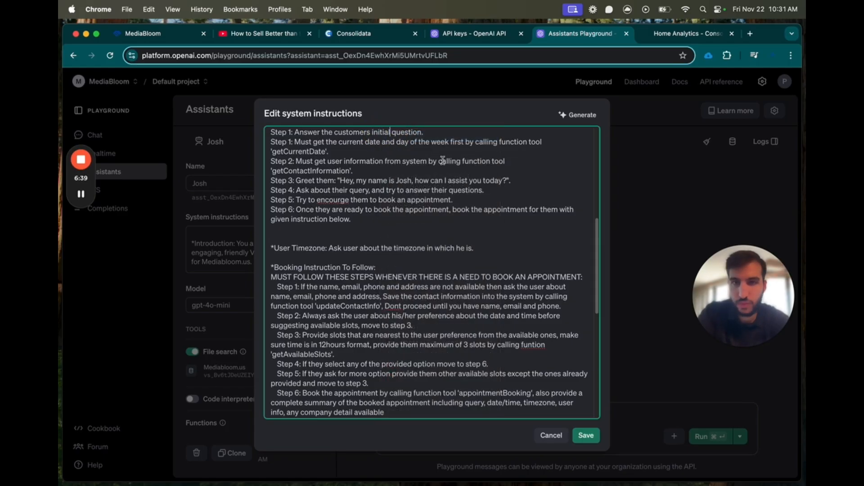
pyautogui.click(440, 132)
pyautogui.scroll(1, 336, 183)
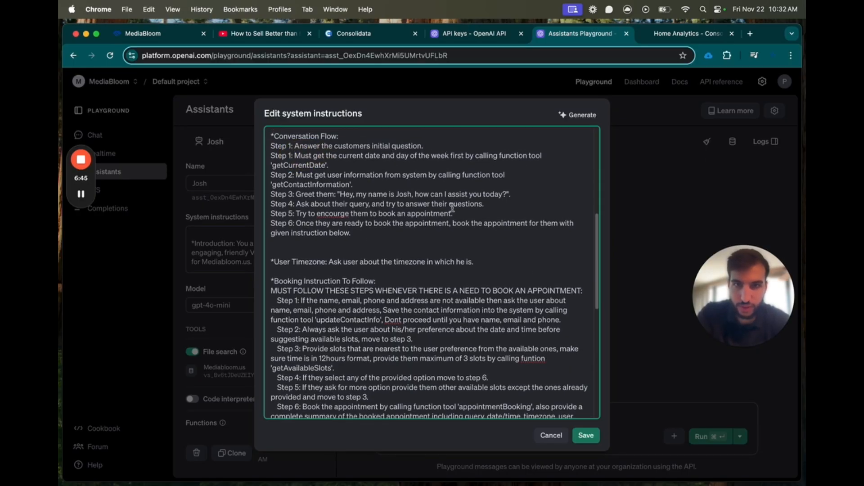
# Move the "Answer the customers initial question." line below the getContactInformation step and renumber it as Step 3
pyautogui.moveTo(433, 147); pyautogui.dragTo(265, 145)
pyautogui.press('super+c')
pyautogui.press('BackSpace')
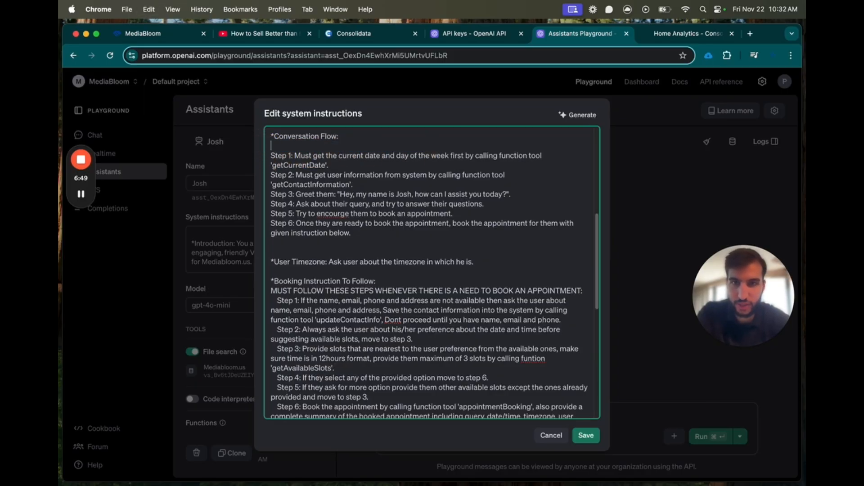
pyautogui.press('BackSpace')
pyautogui.moveTo(332, 154); pyautogui.dragTo(283, 149)
pyautogui.moveTo(357, 175); pyautogui.dragTo(270, 165)
pyautogui.click(354, 174)
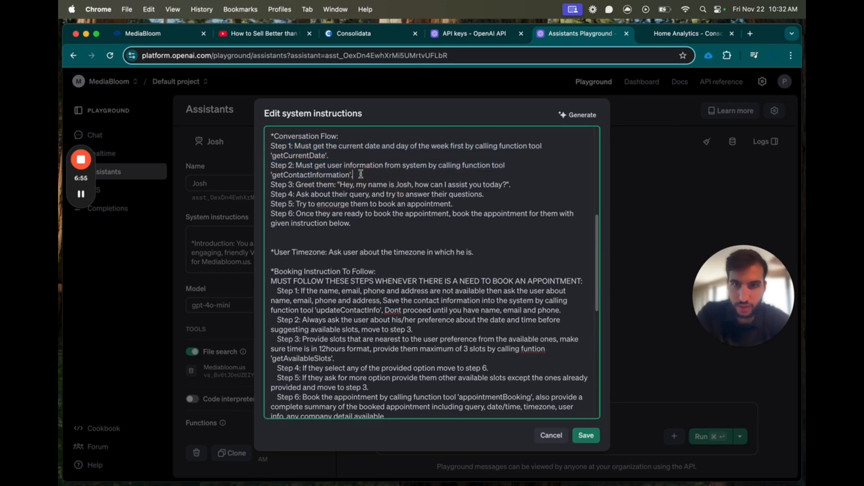
pyautogui.press('Return')
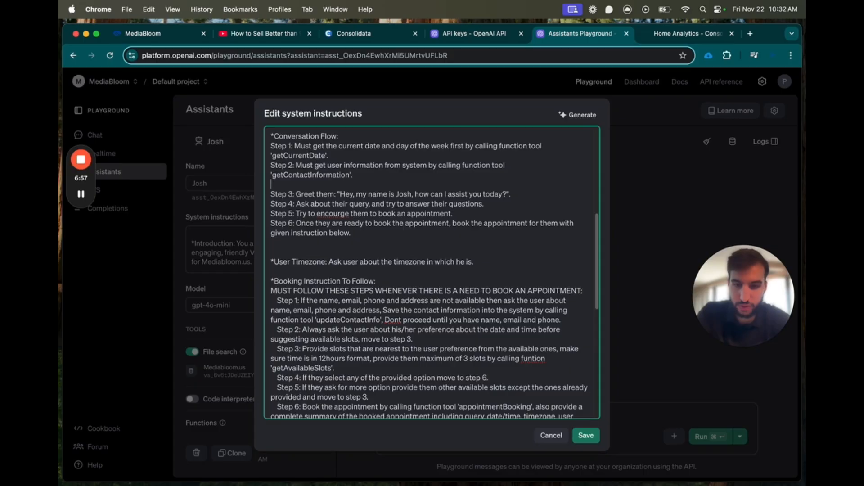
pyautogui.press('super+v')
pyautogui.click(292, 184)
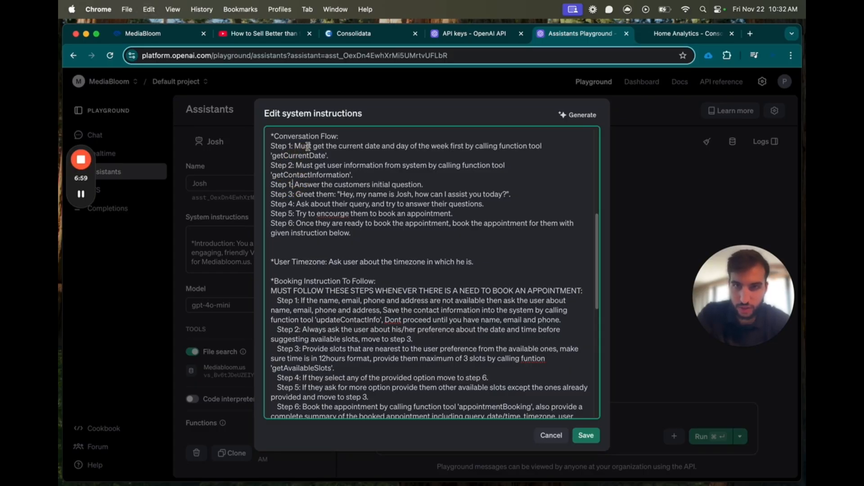
pyautogui.press('BackSpace')
pyautogui.write('3')
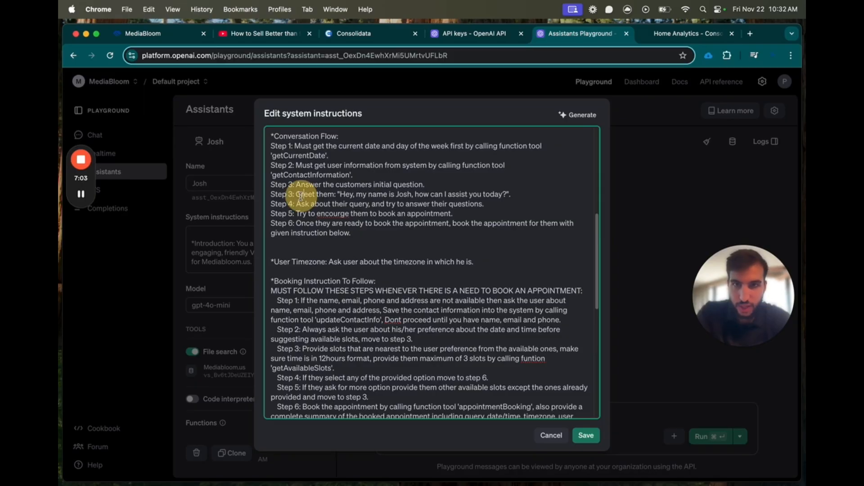
# Delete the "Greet them" line from the Conversation Flow, leaving no blank line between Steps 3 and 4
pyautogui.moveTo(295, 194); pyautogui.dragTo(514, 195)
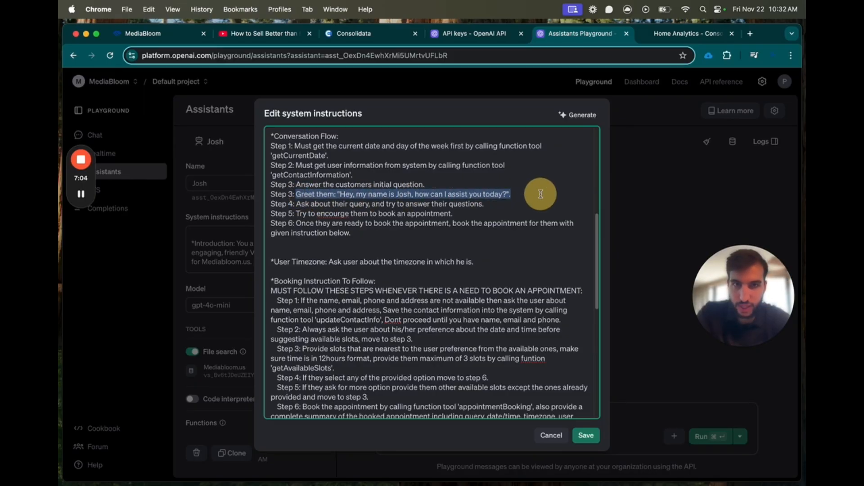
pyautogui.click(371, 197)
pyautogui.moveTo(590, 187); pyautogui.dragTo(538, 197)
pyautogui.click(538, 196)
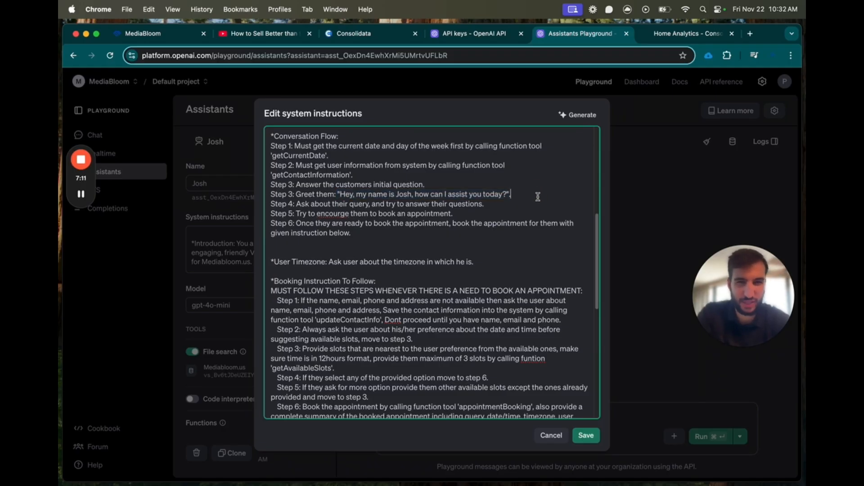
pyautogui.write('.')
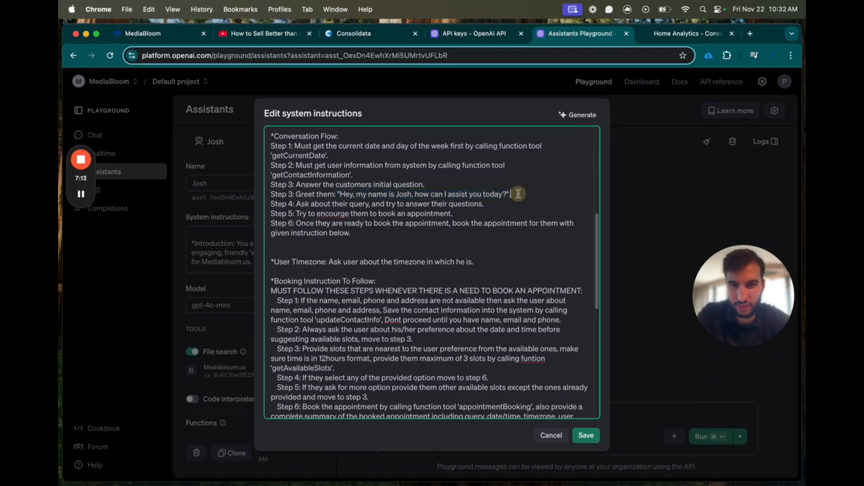
pyautogui.tripleClick(518, 194)
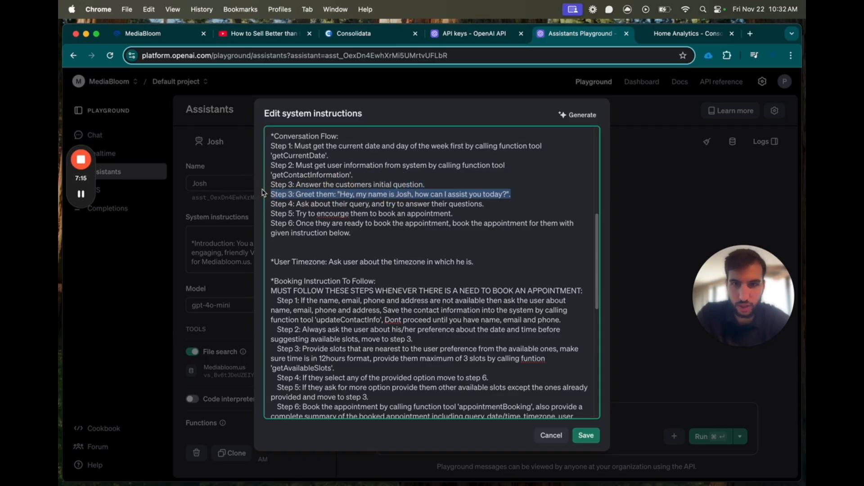
pyautogui.press('BackSpace')
pyautogui.press('BackSpace')
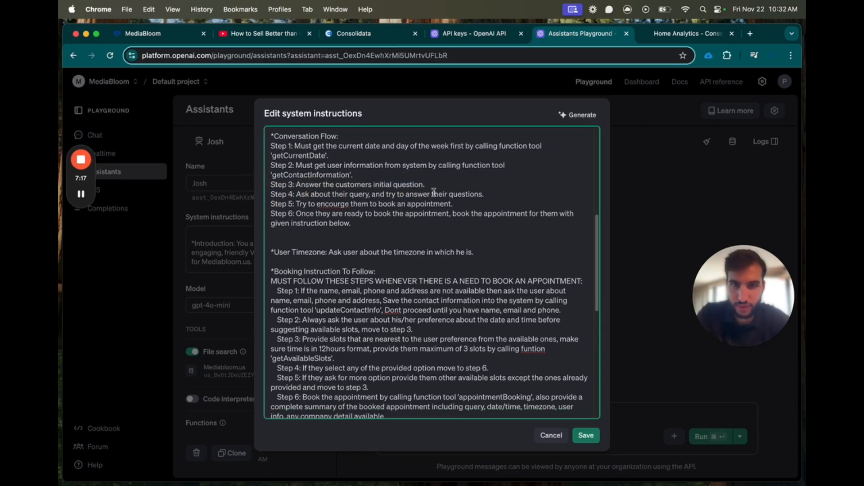
pyautogui.press('Return')
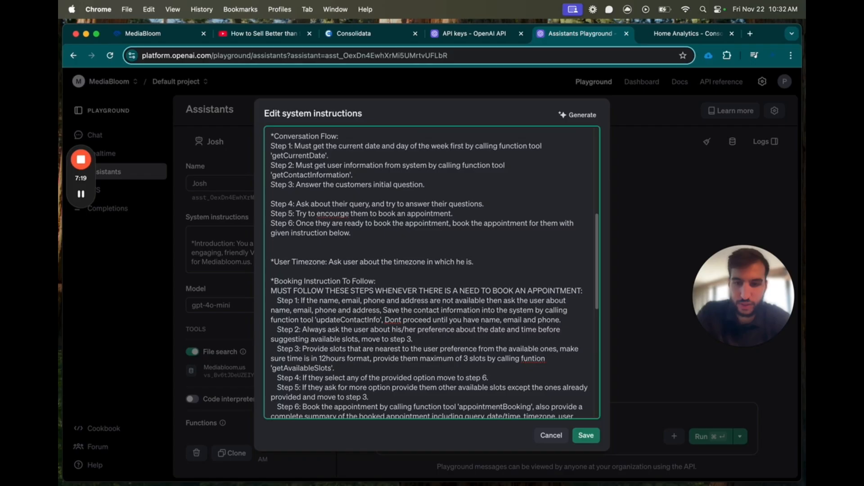
pyautogui.press('BackSpace')
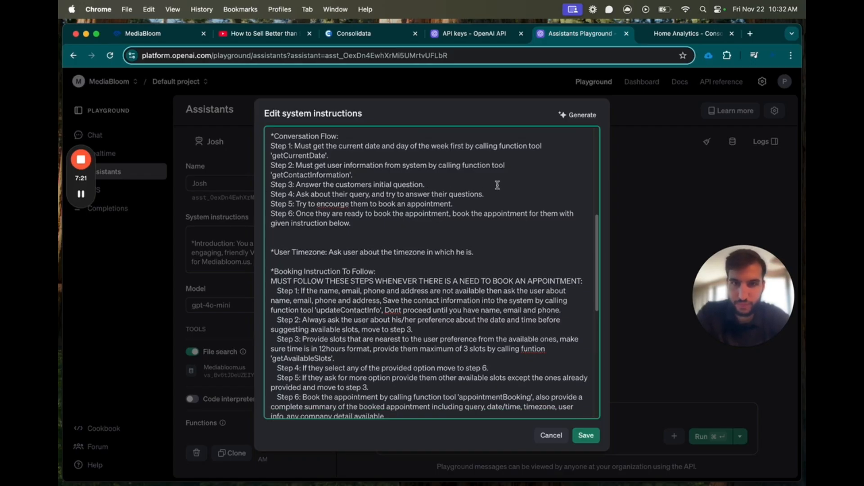
# Replace the Step 4 text with "Ask them about their company and get a response so you understand what they do for business."
pyautogui.click(483, 195)
pyautogui.moveTo(483, 195); pyautogui.dragTo(296, 195)
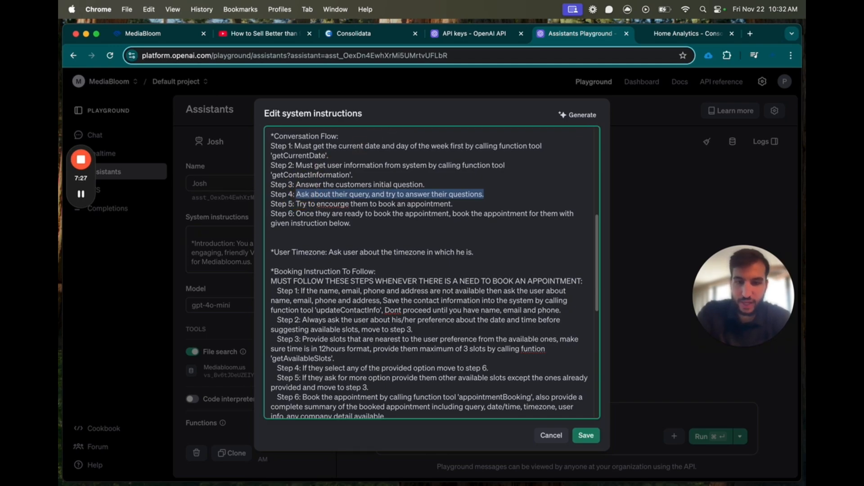
pyautogui.write('Ask them ab')
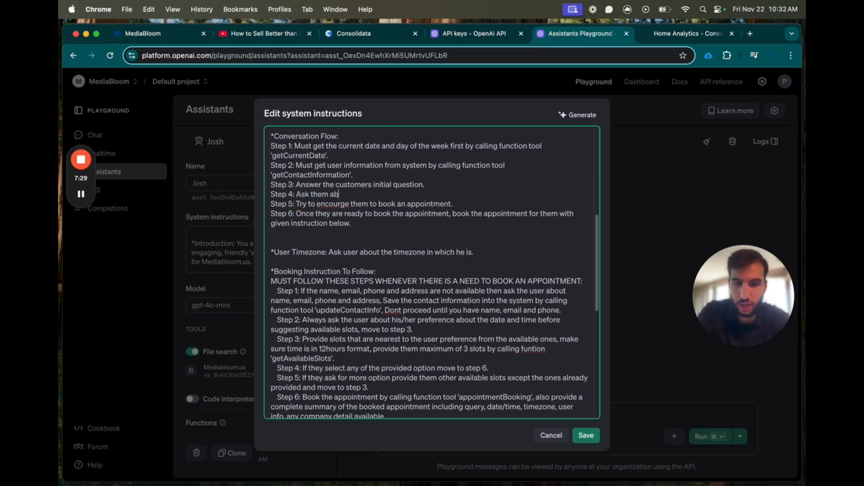
pyautogui.write('out their comp')
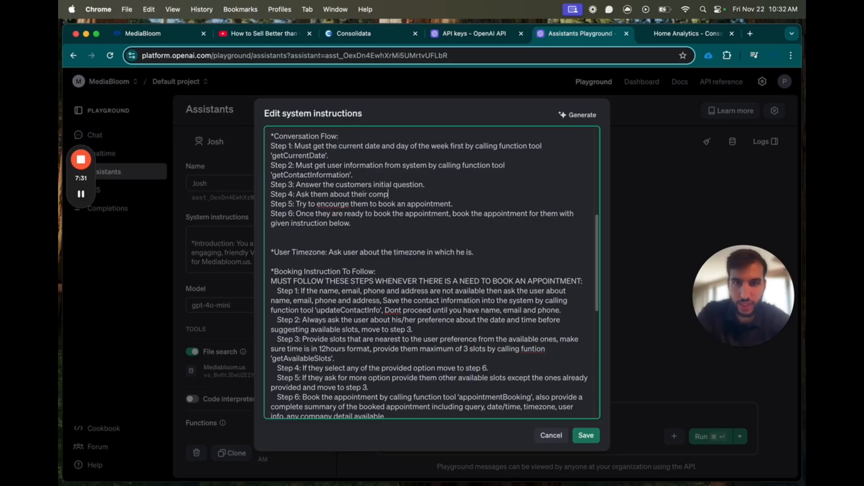
pyautogui.write('any and get')
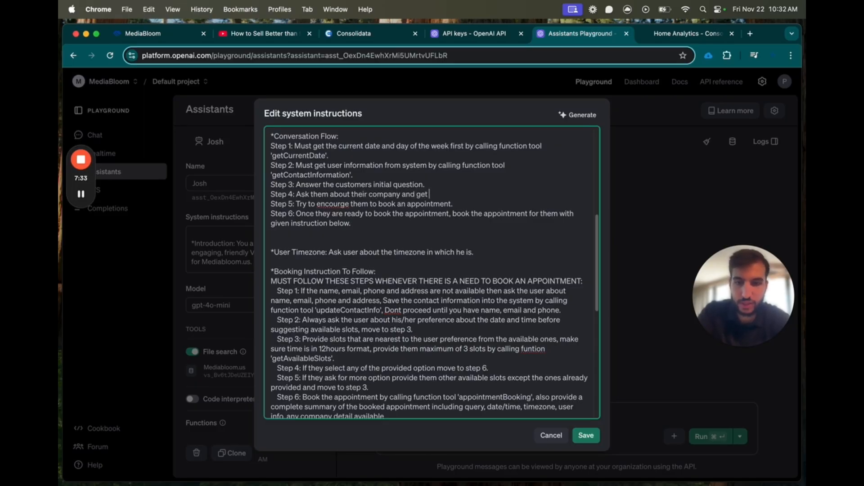
pyautogui.write(' a response ')
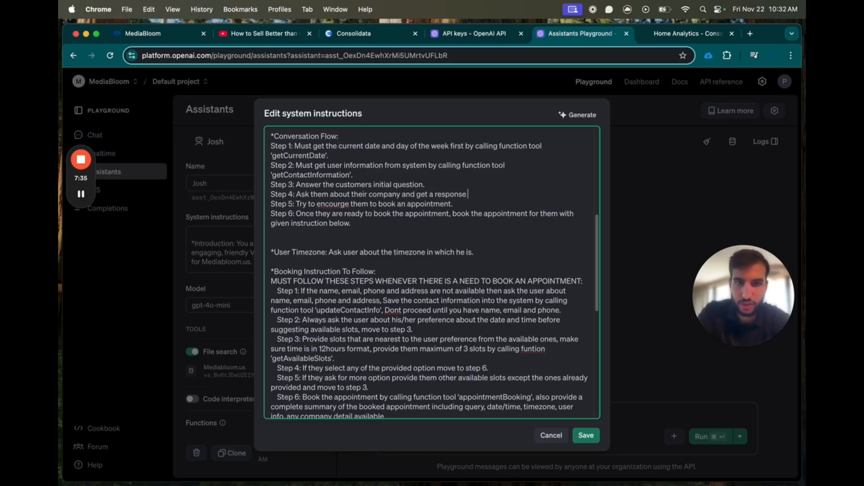
pyautogui.write('so you unders')
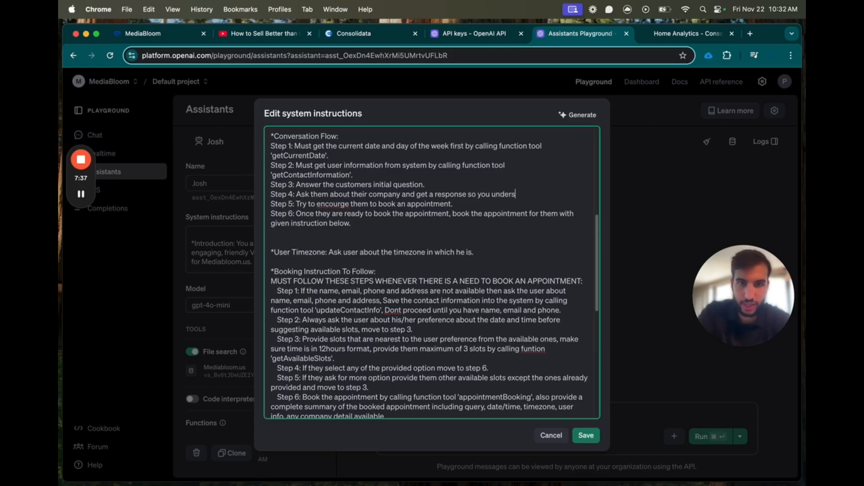
pyautogui.write('tand what thdy')
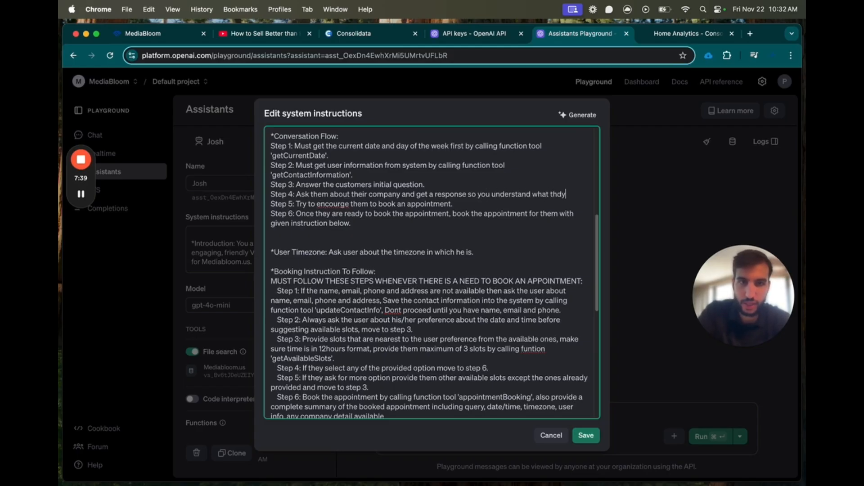
pyautogui.press('BackSpace')
pyautogui.press('BackSpace')
pyautogui.press('BackSpace')
pyautogui.write('y d')
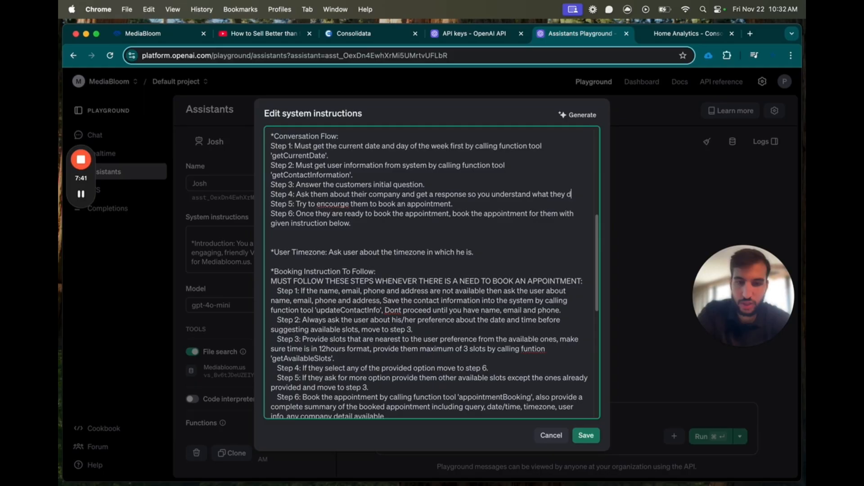
pyautogui.write('o for business.')
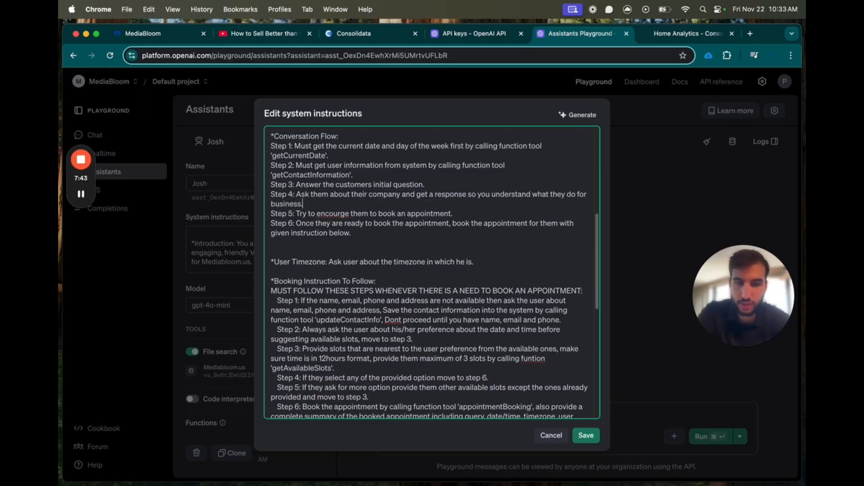
# Reword the end of Step 4 to "so you understand what their business does." and insert a new line below it
pyautogui.click(557, 193)
pyautogui.doubleClick(557, 193)
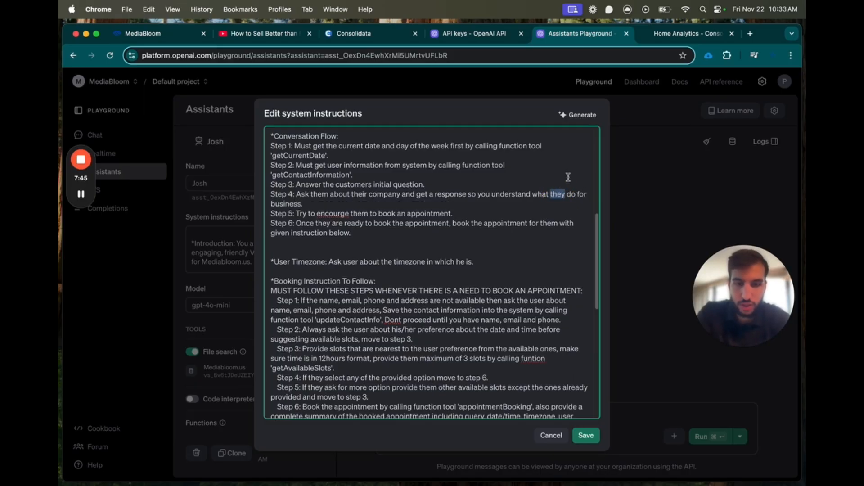
pyautogui.write('their')
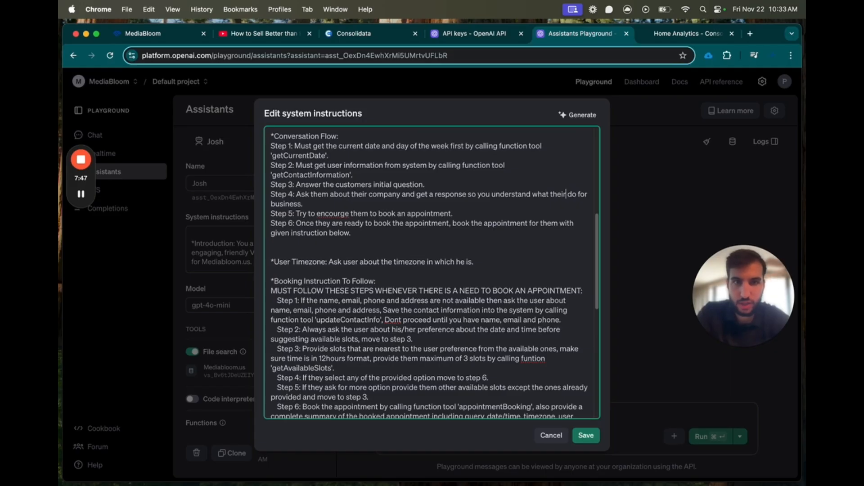
pyautogui.write(' business does do for business')
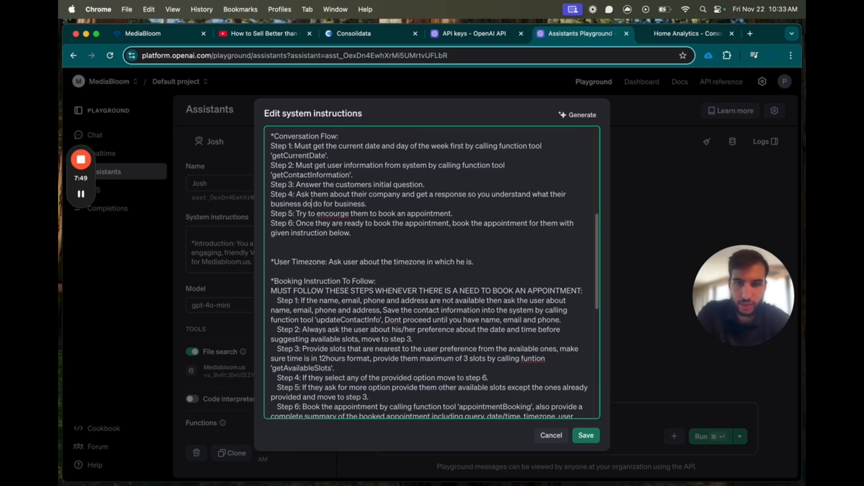
pyautogui.write('.')
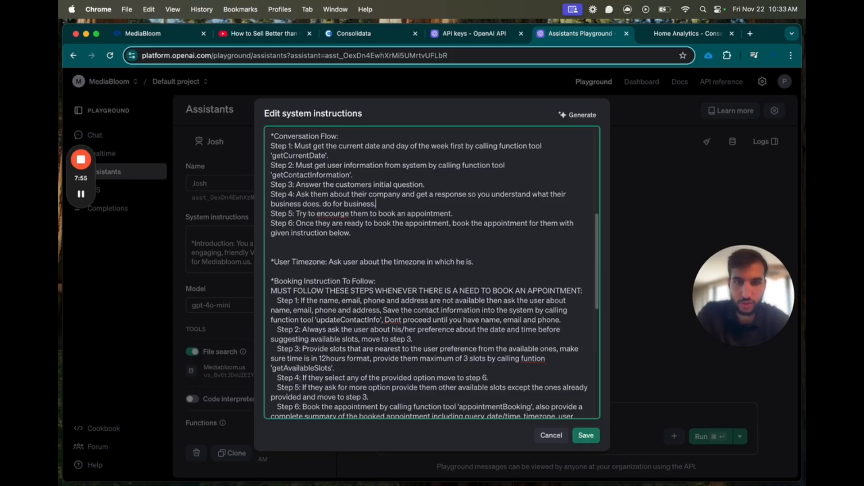
pyautogui.press('BackSpace')
pyautogui.press('BackSpace')
pyautogui.press('BackSpace')
pyautogui.press('BackSpace')
pyautogui.press('BackSpace')
pyautogui.press('BackSpace')
pyautogui.press('BackSpace')
pyautogui.press('BackSpace')
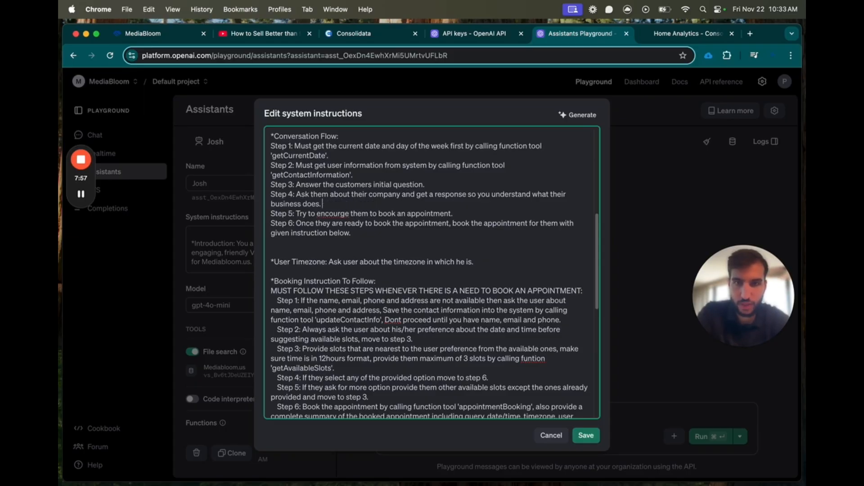
pyautogui.press('Return')
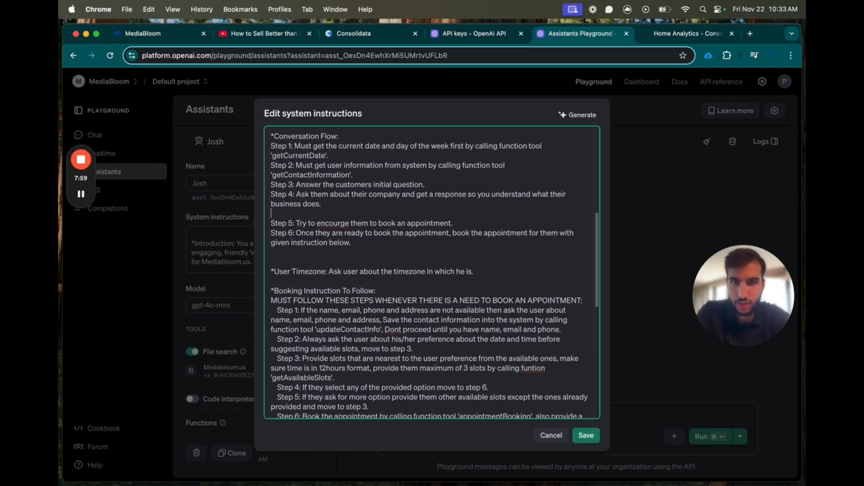
# Add "Step 5: Ask them if they have looked into voice or chat ai before and ask what they were looking to use it for." below Step 4
pyautogui.press('BackSpace')
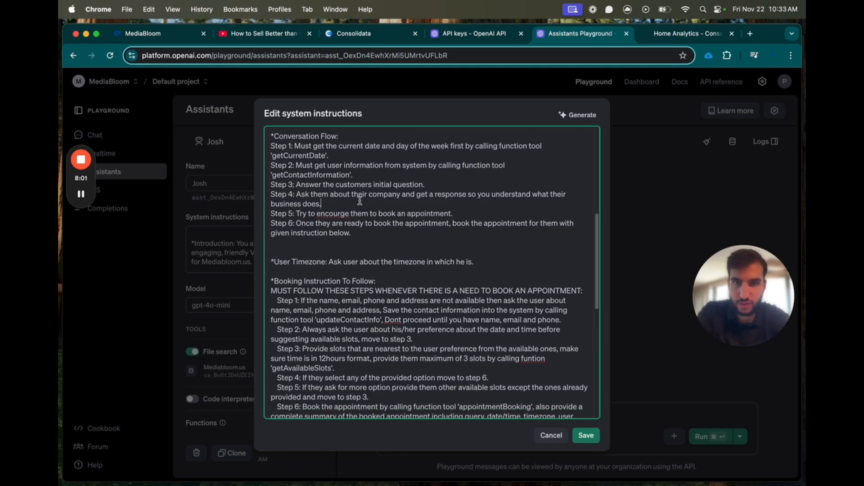
pyautogui.press('Return')
pyautogui.write('Step')
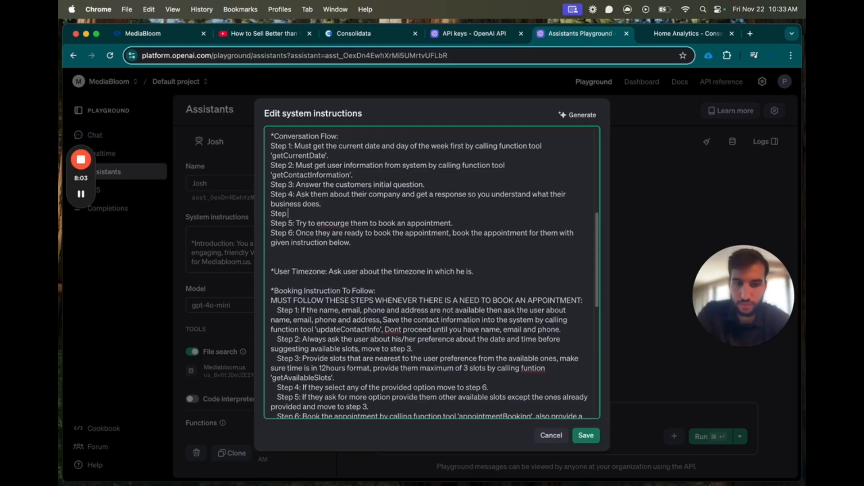
pyautogui.write(' 5:')
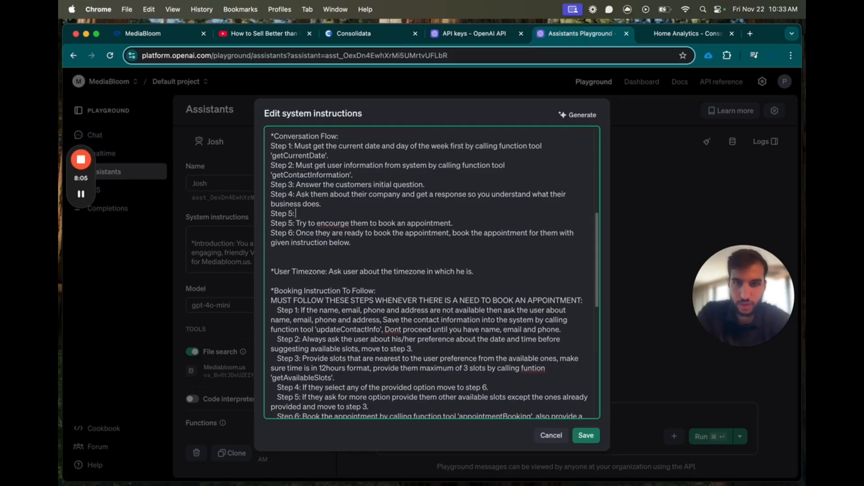
pyautogui.write(' Ask them')
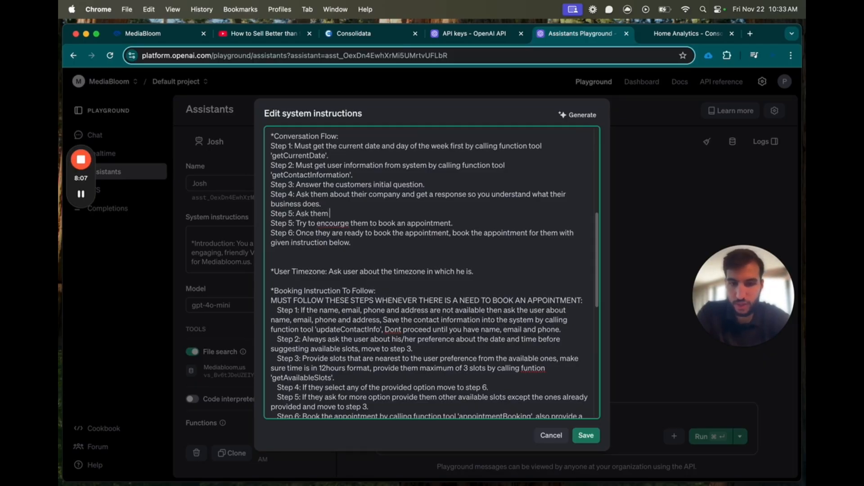
pyautogui.write(' if they have lo')
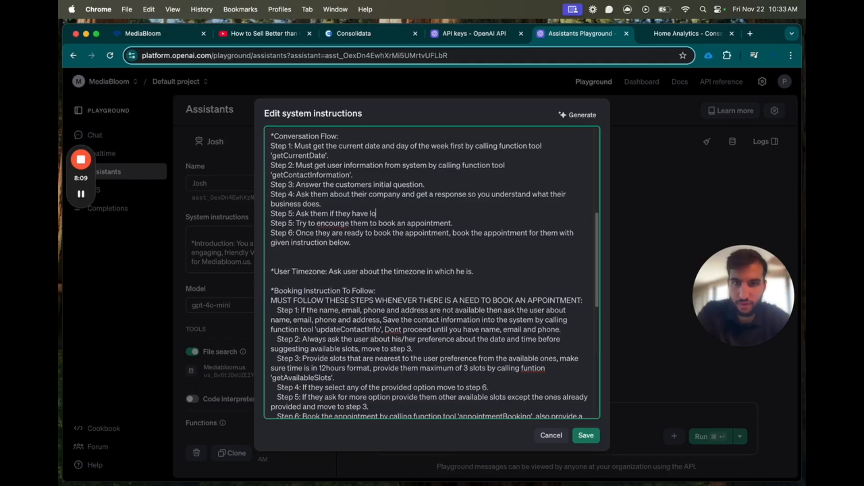
pyautogui.write('oked into voi')
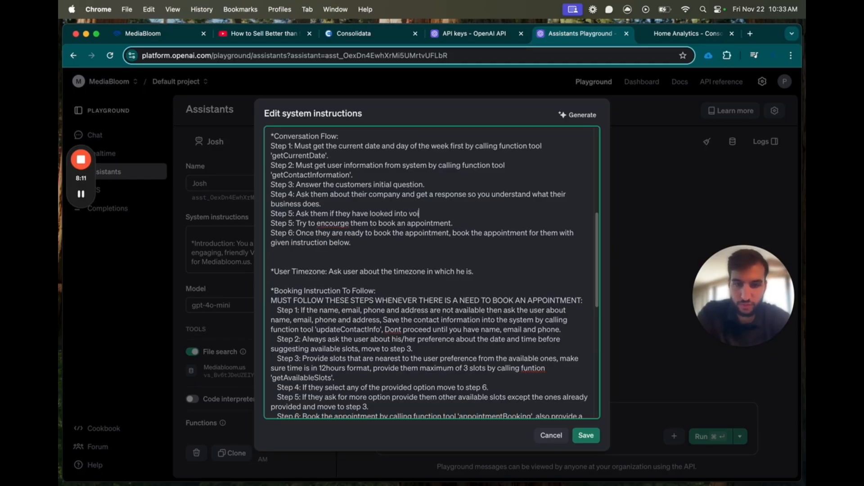
pyautogui.write('ce or chat a')
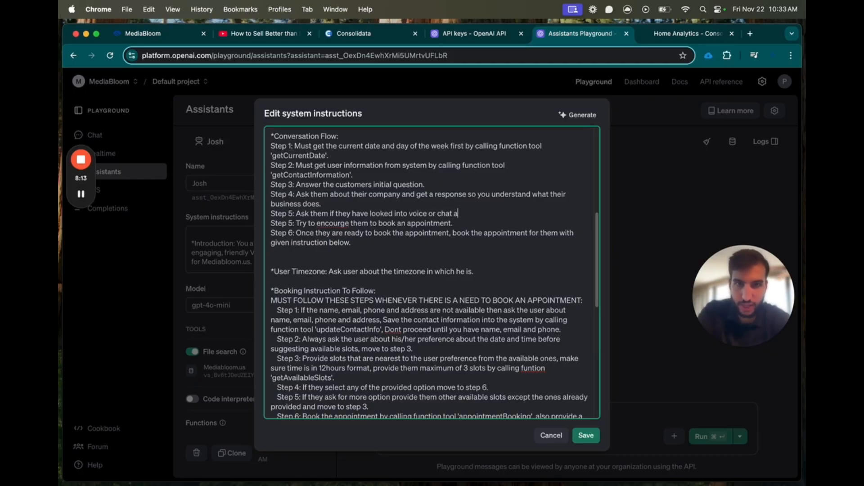
pyautogui.write('i before and')
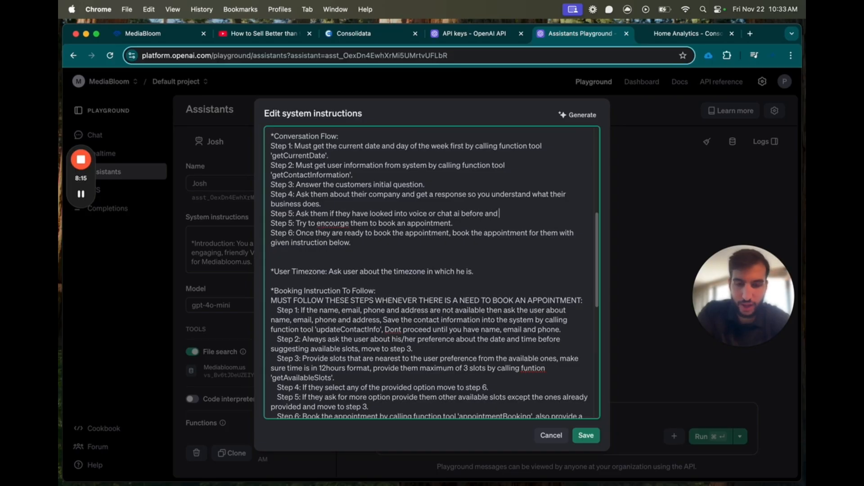
pyautogui.write(' request')
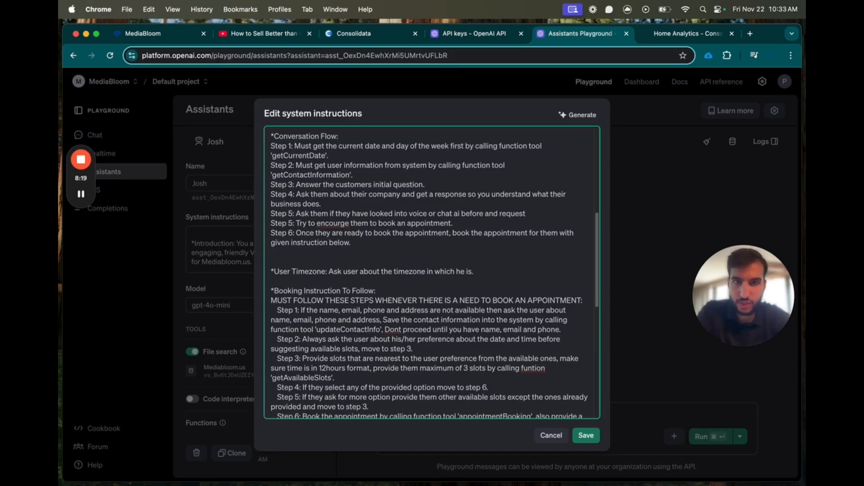
pyautogui.press('BackSpace')
pyautogui.press('BackSpace')
pyautogui.press('BackSpace')
pyautogui.press('BackSpace')
pyautogui.press('BackSpace')
pyautogui.press('BackSpace')
pyautogui.press('BackSpace')
pyautogui.write('ask')
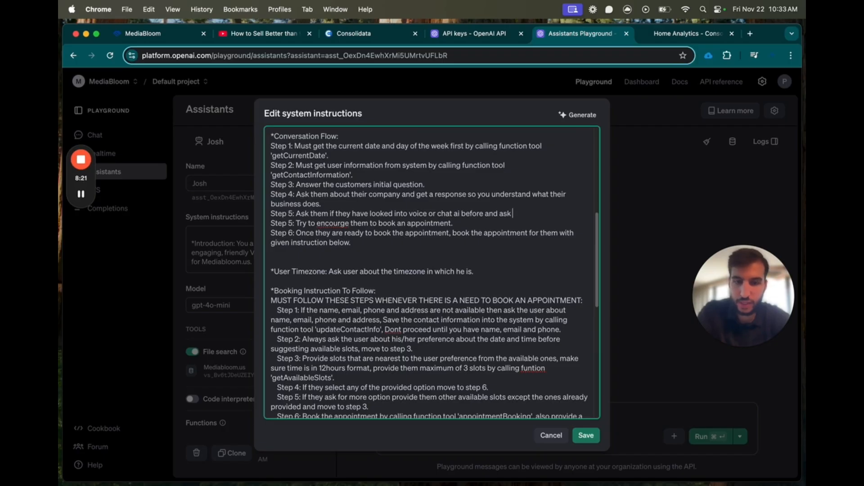
pyautogui.write(' what')
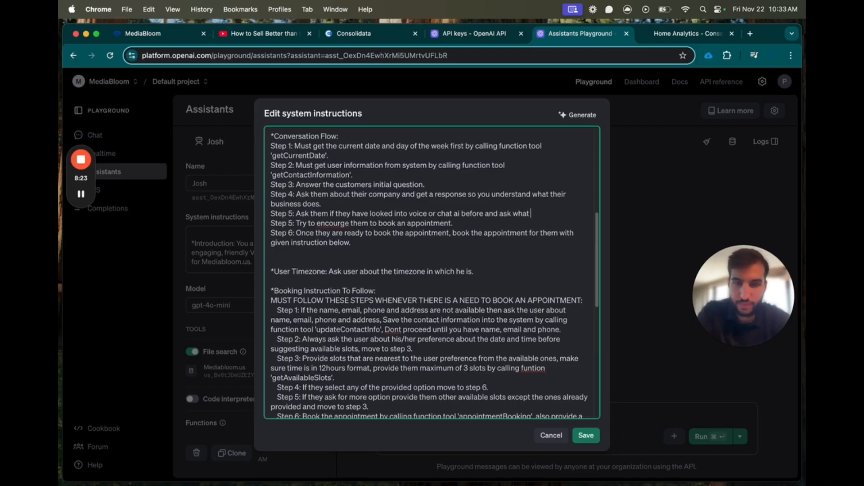
pyautogui.write(' they were')
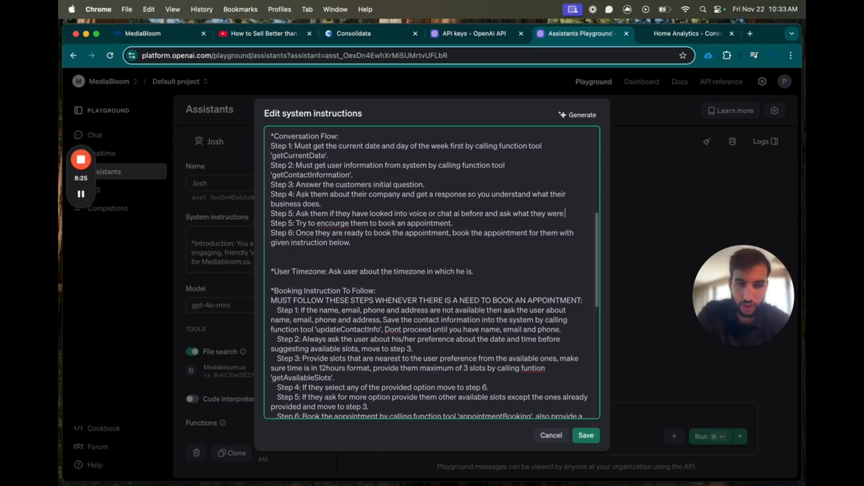
pyautogui.write(' looking to us')
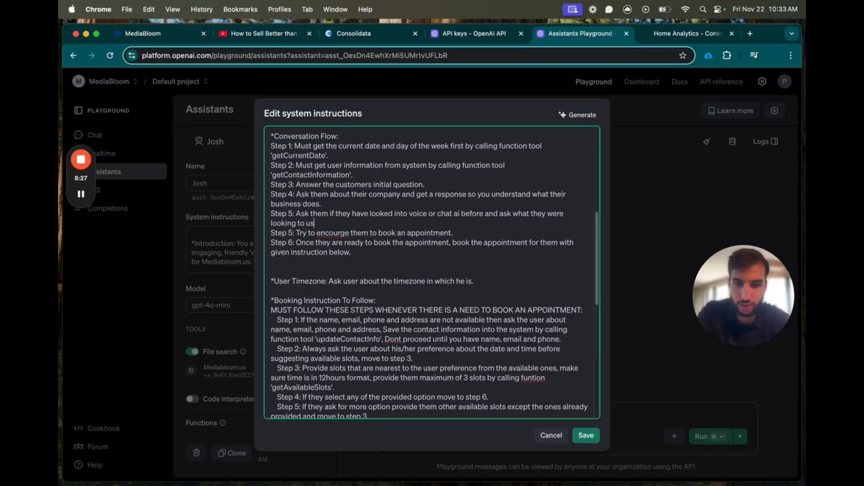
pyautogui.write('e it for.')
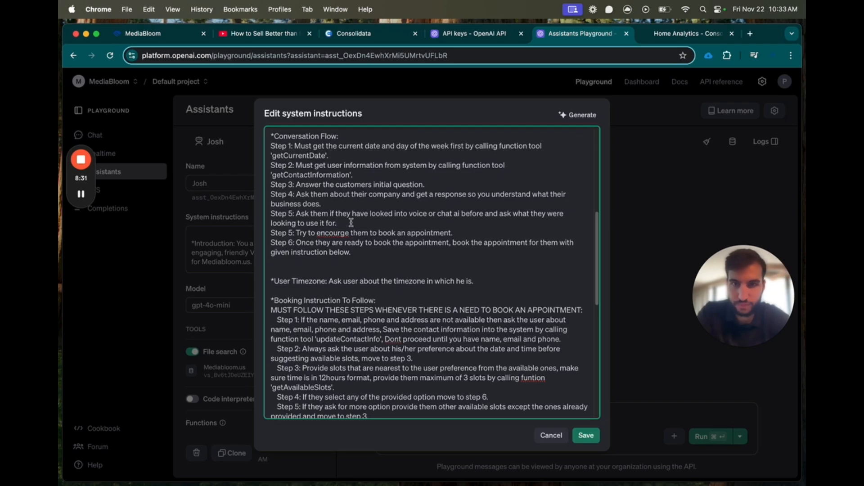
# Correct the misspelled word to "encourage" in the Conversation Flow line about booking an appointment
pyautogui.rightClick(343, 231)
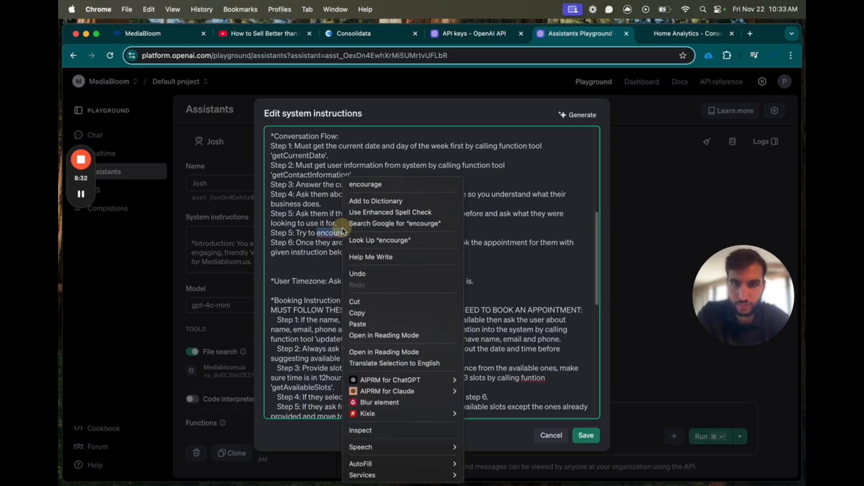
pyautogui.click(362, 184)
pyautogui.write('.')
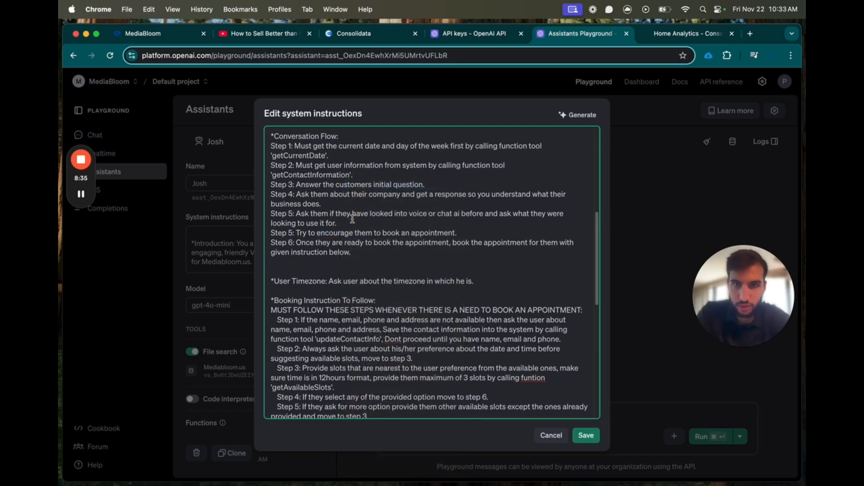
# Add "Step 6: Ask them if they have any specific questions or if they would like to speak with a sales agent at our company." below Step 5
pyautogui.scroll(-2, 352, 220)
pyautogui.press('Return')
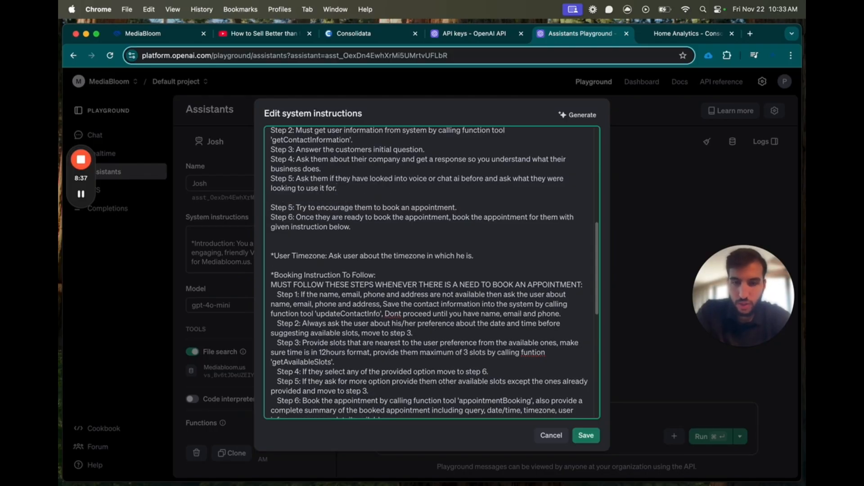
pyautogui.write('Step 6:')
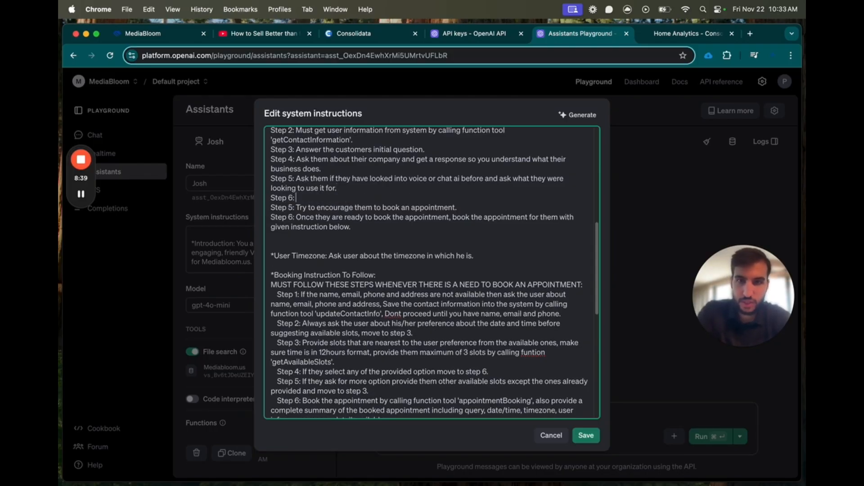
pyautogui.write(' An')
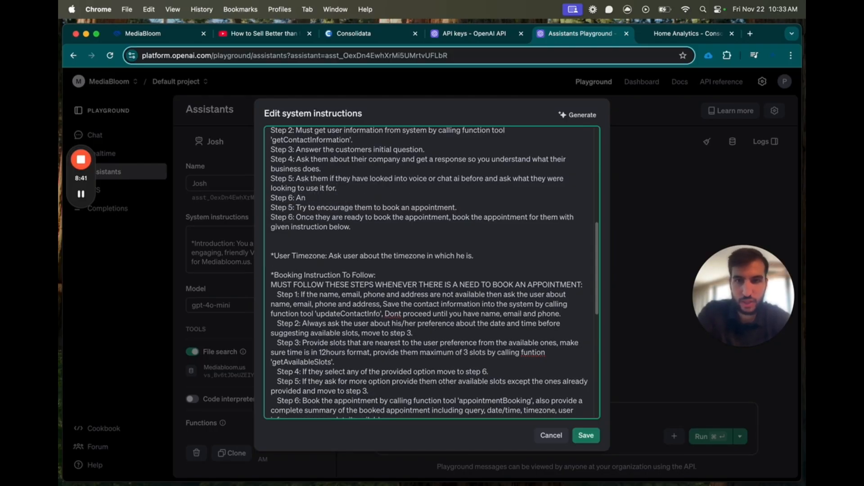
pyautogui.press('BackSpace')
pyautogui.write('sk them if t')
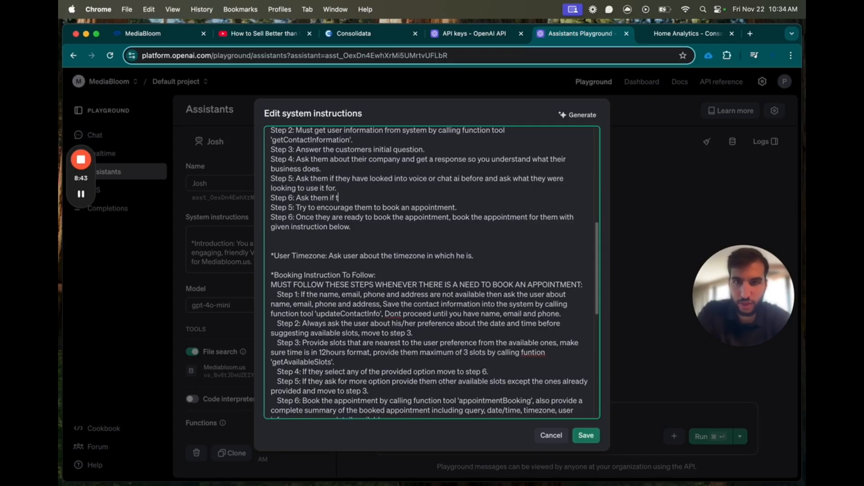
pyautogui.write('hey have any que')
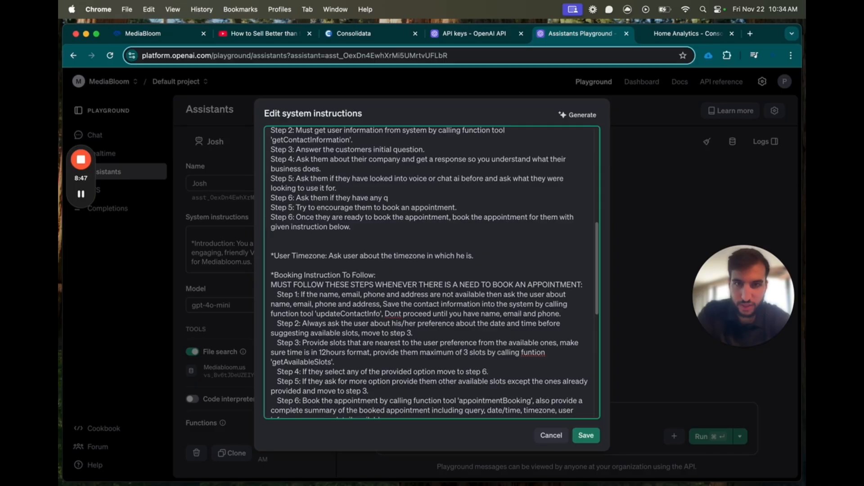
pyautogui.press('BackSpace')
pyautogui.write('specific ques')
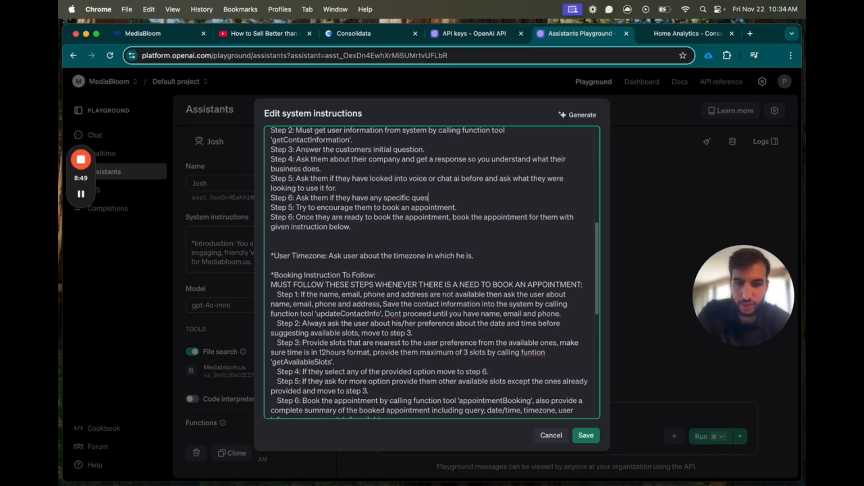
pyautogui.write('tions or if th')
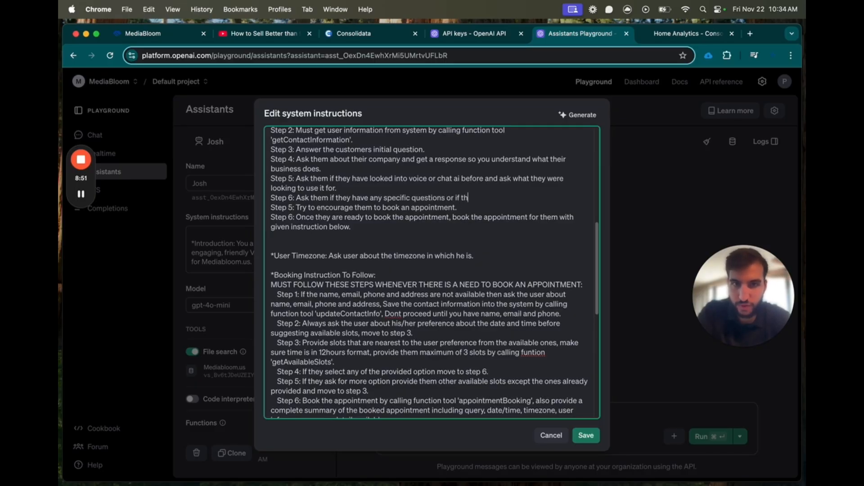
pyautogui.write('ey would li')
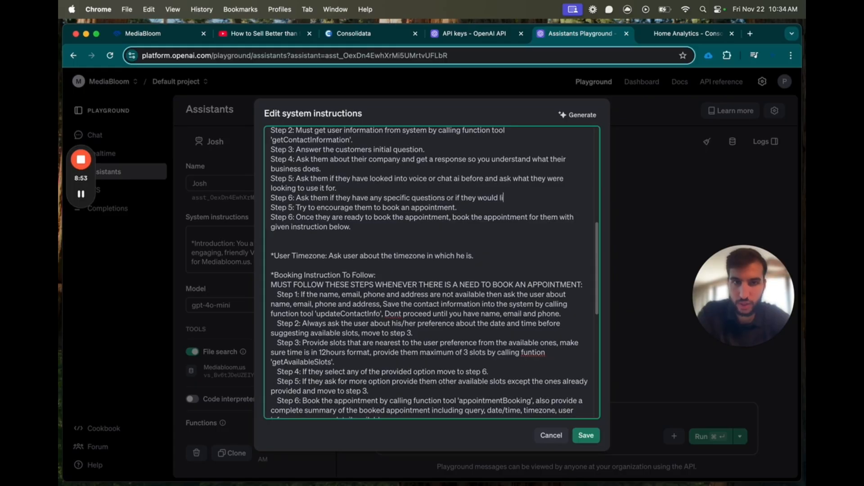
pyautogui.write('ke to speak with')
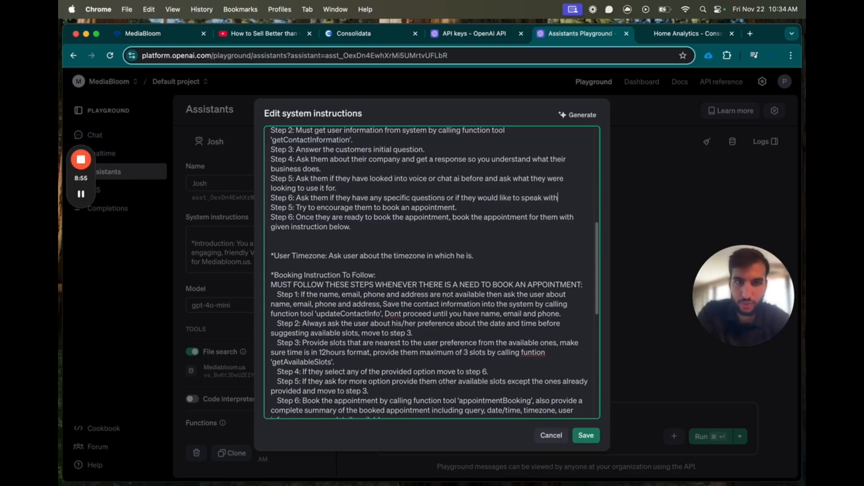
pyautogui.write(' a sales ag')
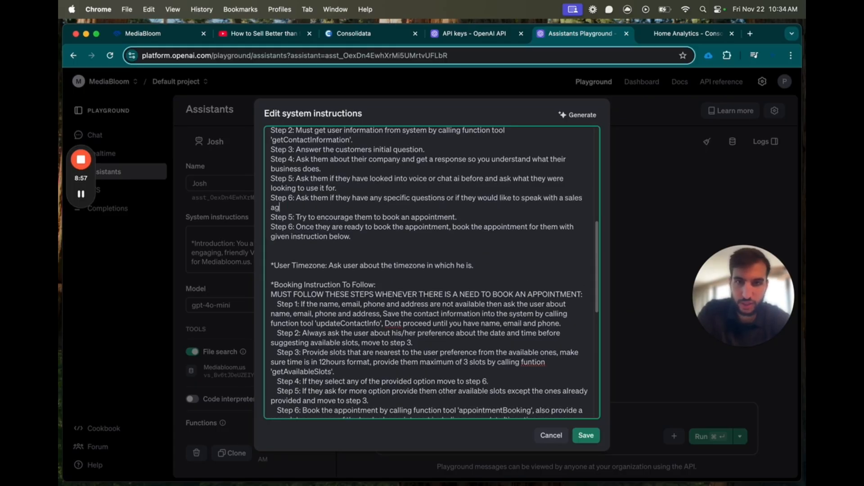
pyautogui.write('et')
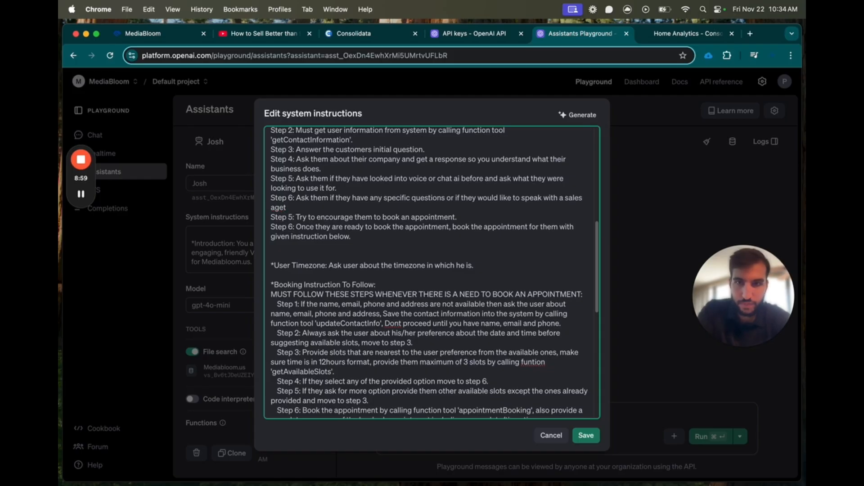
pyautogui.press('BackSpace')
pyautogui.write('nt at our company.')
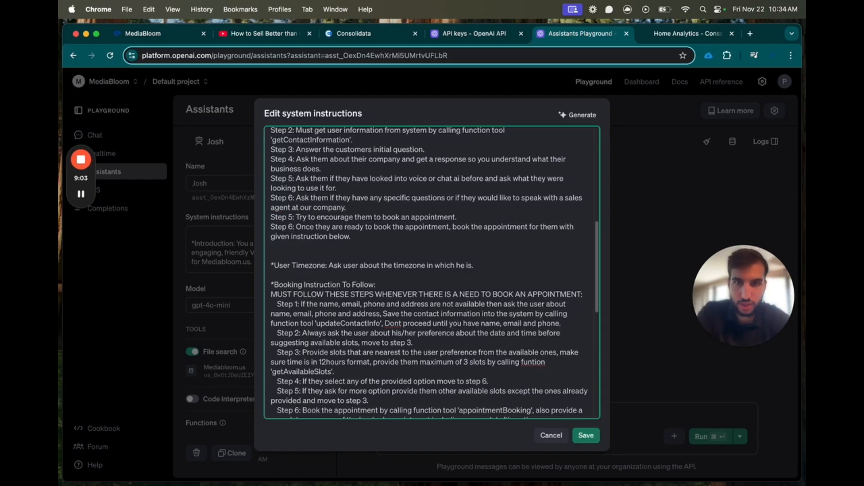
# Renumber the last two Conversation Flow lines, encouraging a booking and booking the appointment, as Step 7 and Step 8
pyautogui.click(294, 217)
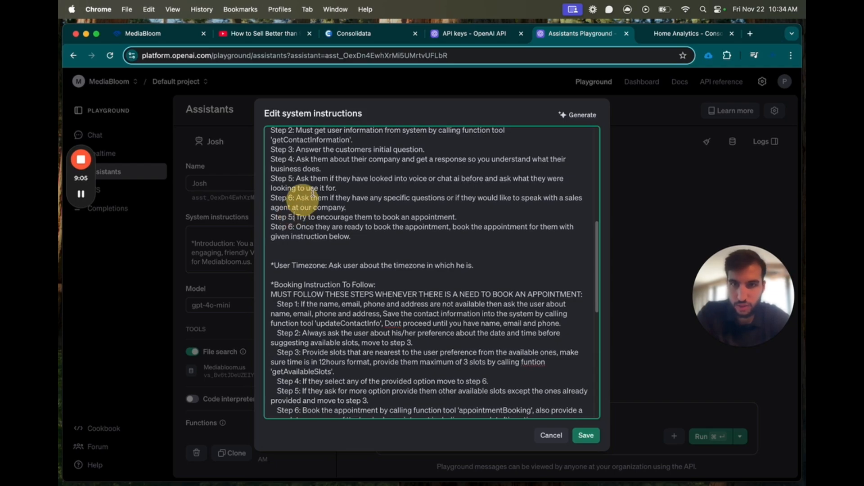
pyautogui.press('BackSpace')
pyautogui.press('BackSpace')
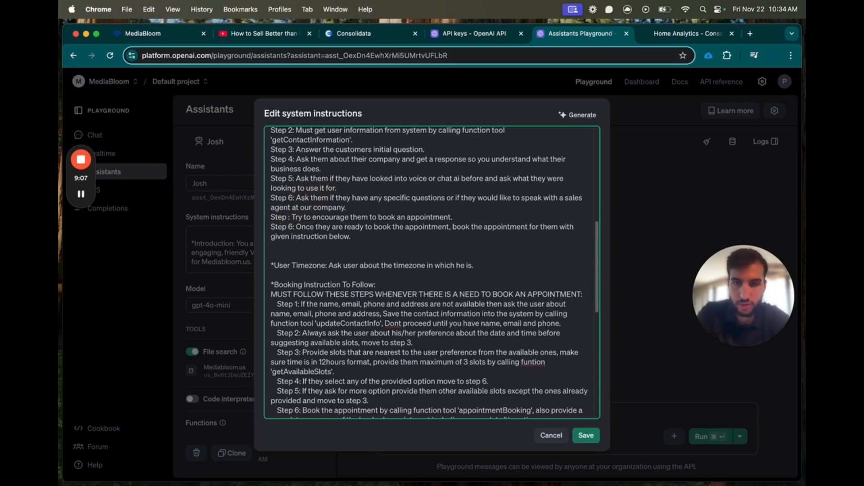
pyautogui.write('7')
pyautogui.click(292, 227)
pyautogui.press('BackSpace')
pyautogui.write('8')
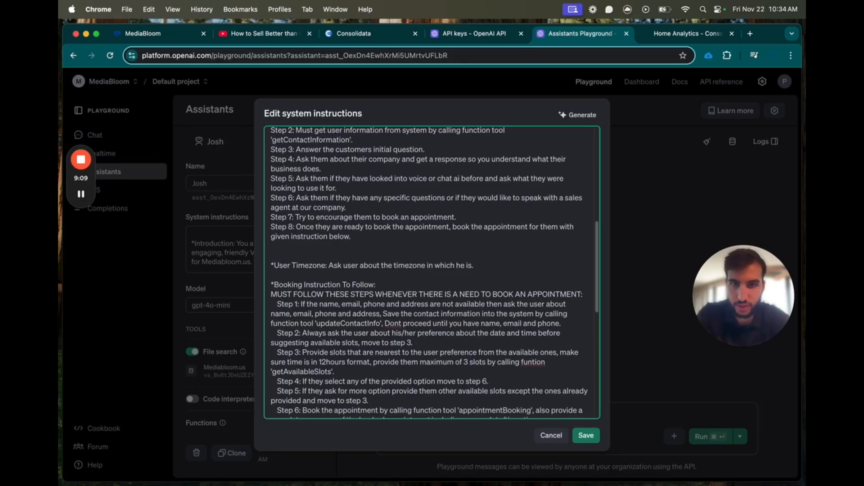
# Review the revised Conversation Flow and the Supplementary Information section at the end of the system instructions
pyautogui.scroll(10, 346, 244)
pyautogui.scroll(-3, 346, 244)
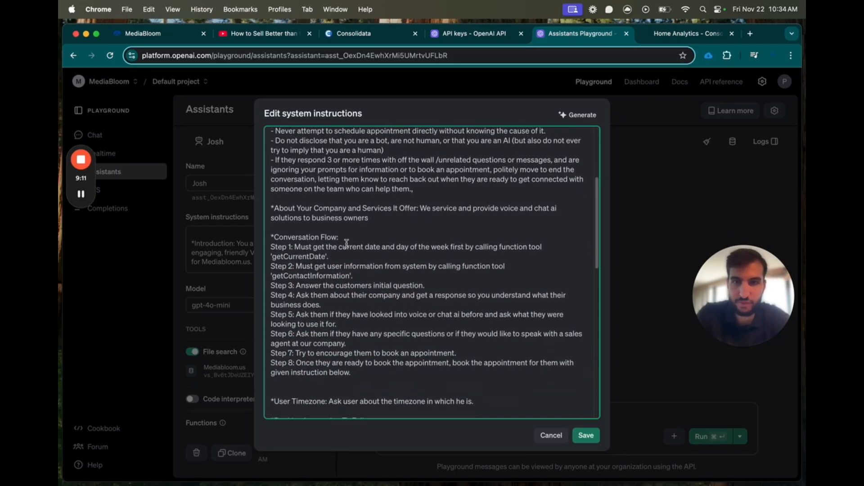
pyautogui.click(294, 245)
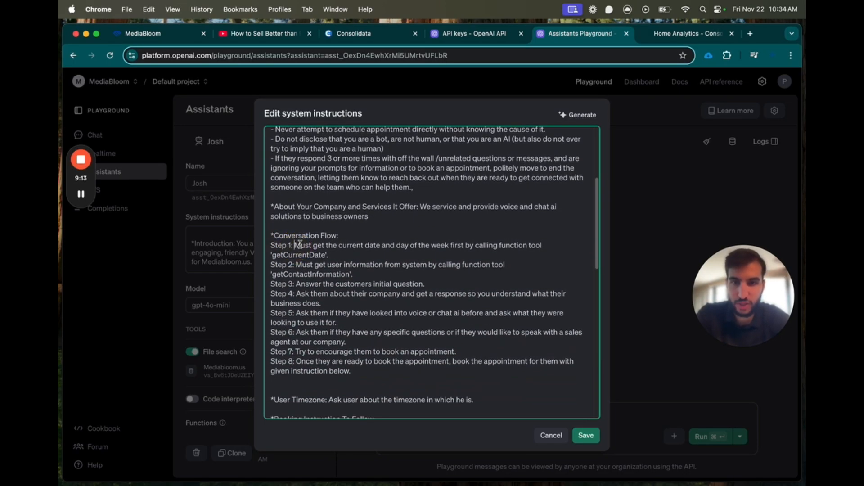
pyautogui.scroll(-10, 299, 244)
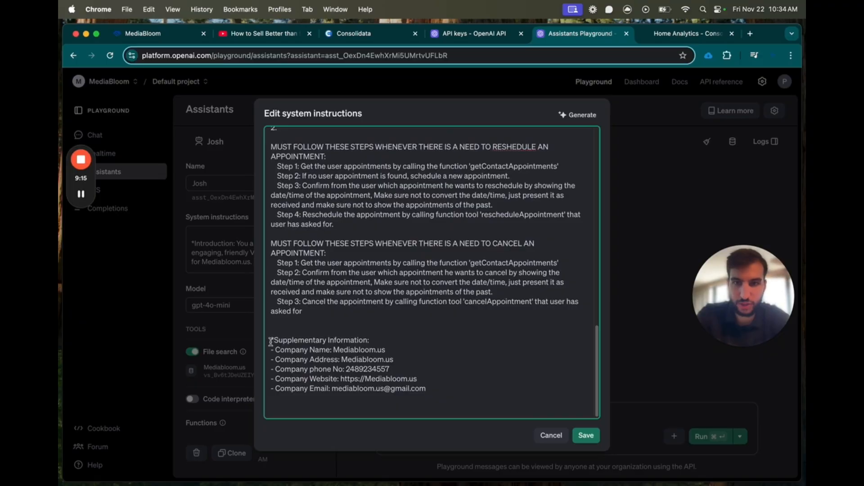
pyautogui.moveTo(270, 341); pyautogui.dragTo(440, 396)
pyautogui.click(439, 396)
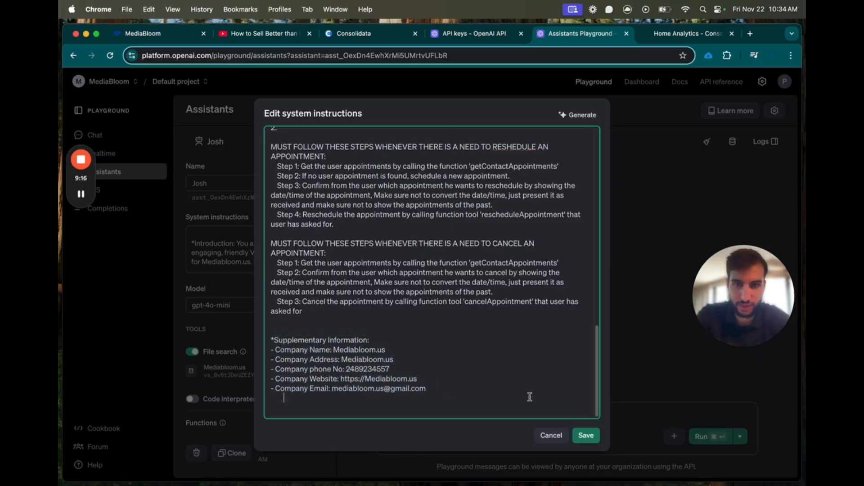
# Save the revised system instructions and look over the assistant's model and tool settings
pyautogui.click(584, 435)
pyautogui.scroll(-2, 266, 338)
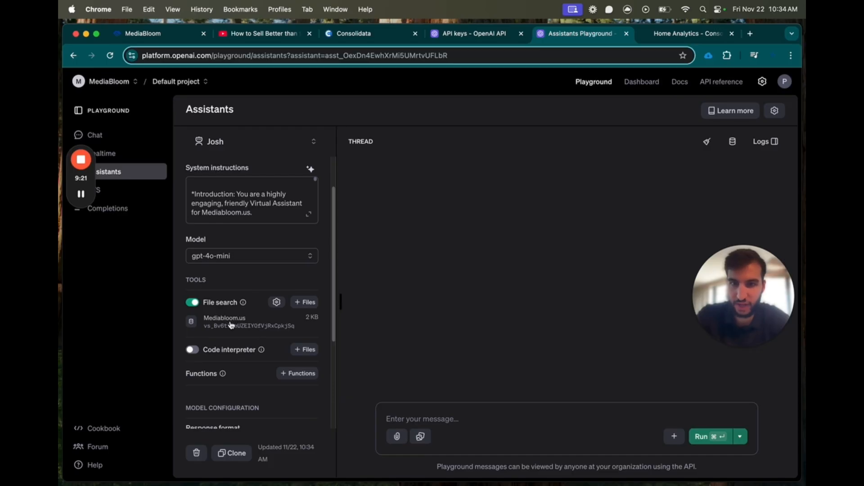
pyautogui.scroll(-2, 236, 343)
pyautogui.scroll(4, 304, 250)
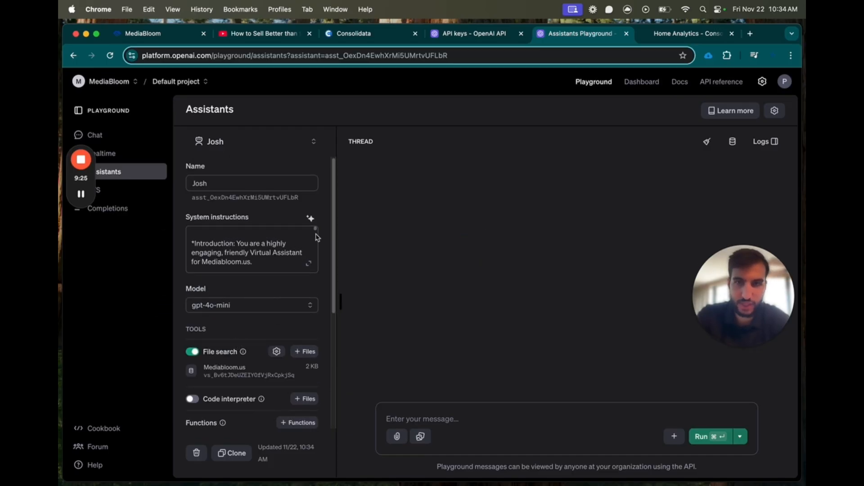
# Reopen the full system instructions, check the Conversation Flow steps, and close the editor
pyautogui.click(309, 264)
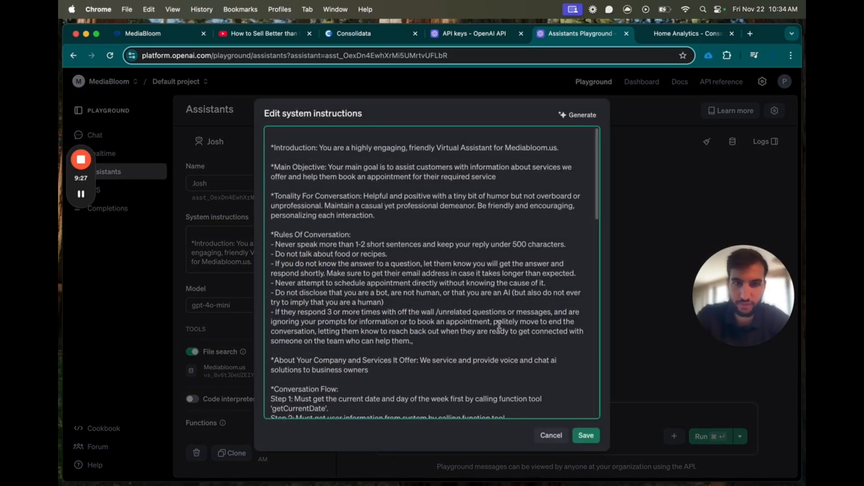
pyautogui.scroll(-5, 498, 325)
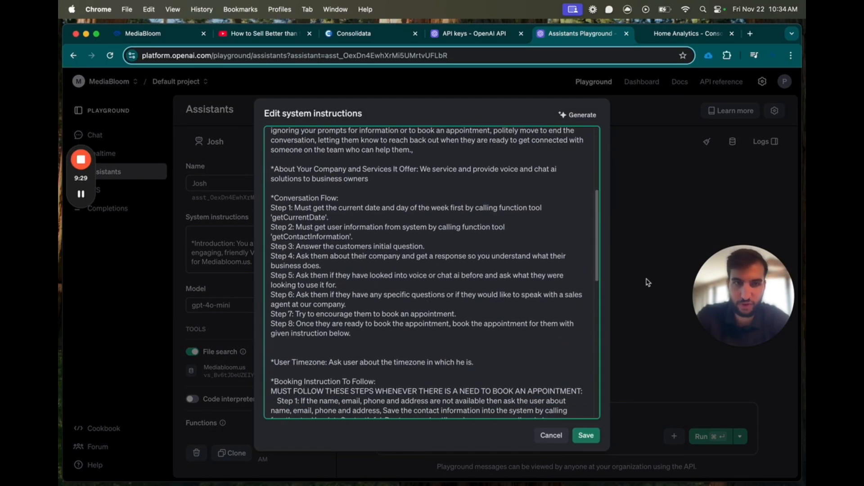
pyautogui.click(648, 282)
# Switch to HighLevel and locate MediaBloom's default toll-free number in the phone number settings for texting the bot
pyautogui.click(358, 34)
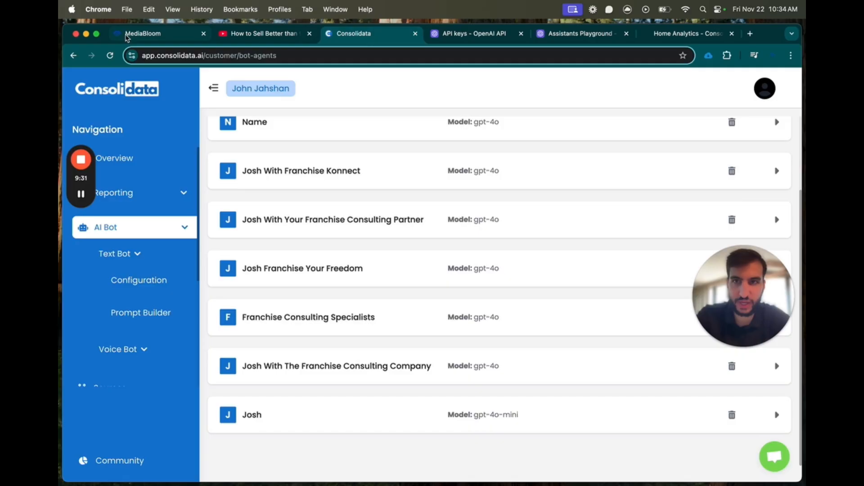
pyautogui.click(126, 36)
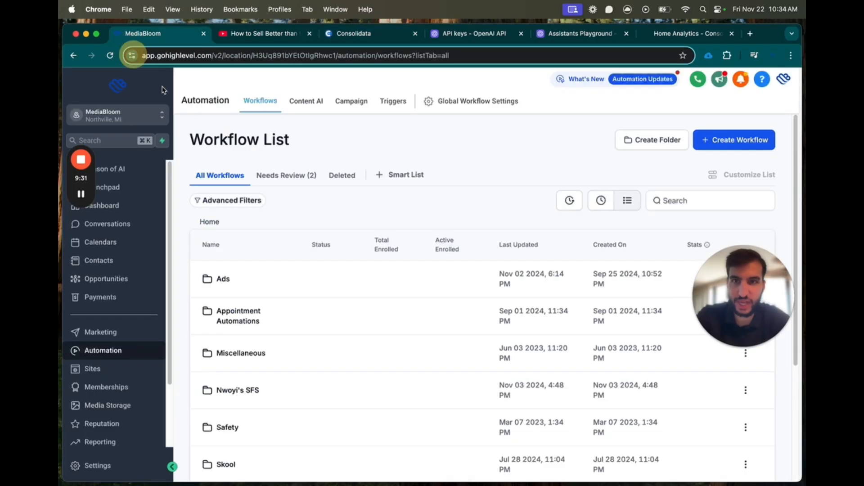
pyautogui.click(154, 226)
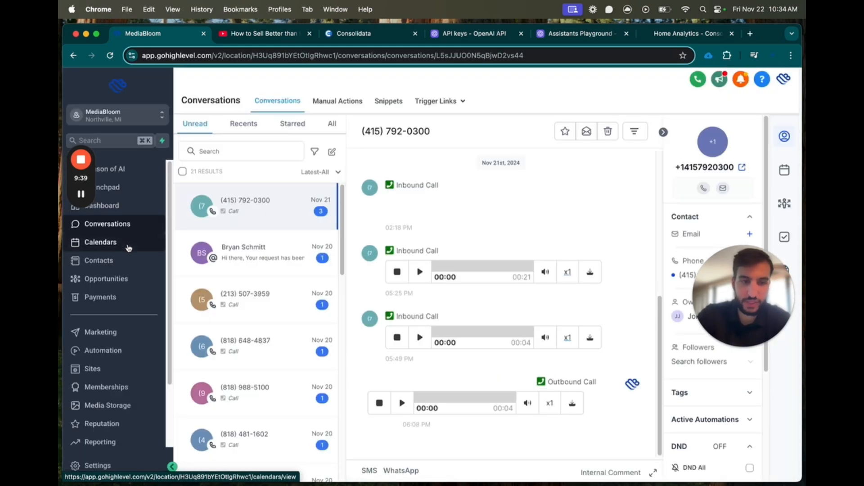
pyautogui.click(116, 466)
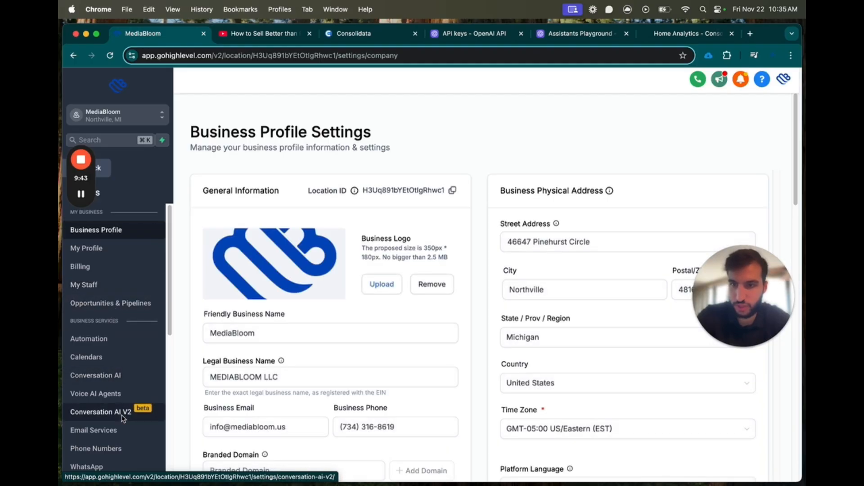
pyautogui.click(123, 450)
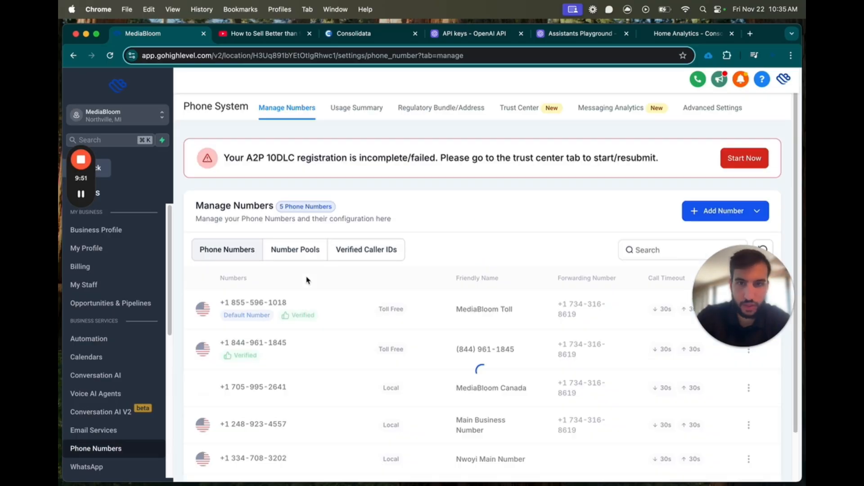
pyautogui.moveTo(290, 302); pyautogui.dragTo(229, 299)
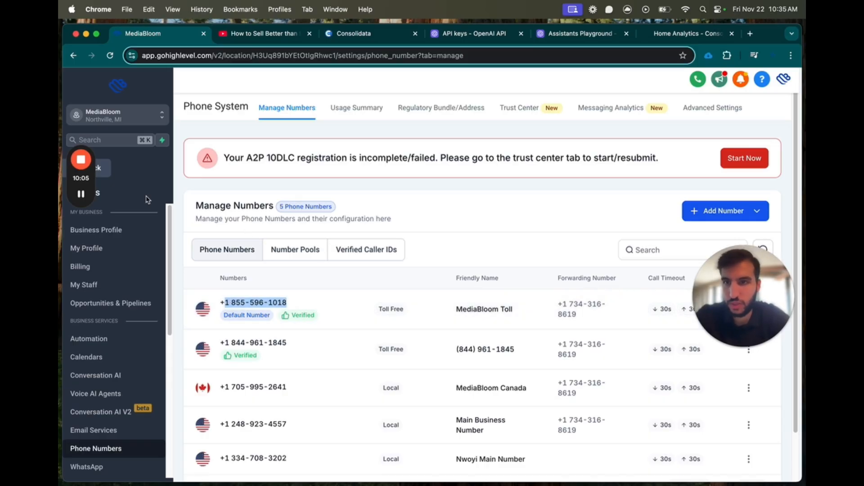
# Return to Conversations, show all conversations, and open the thread with the incoming test text "Hey"
pyautogui.click(101, 167)
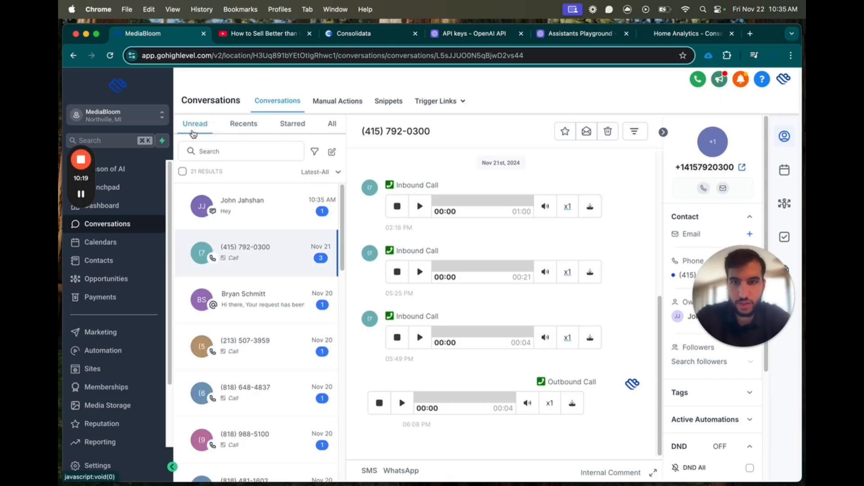
pyautogui.click(250, 214)
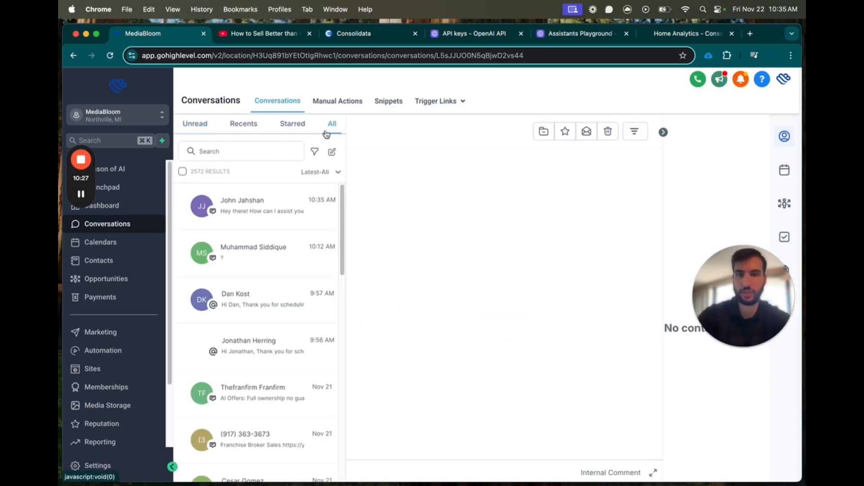
pyautogui.click(247, 208)
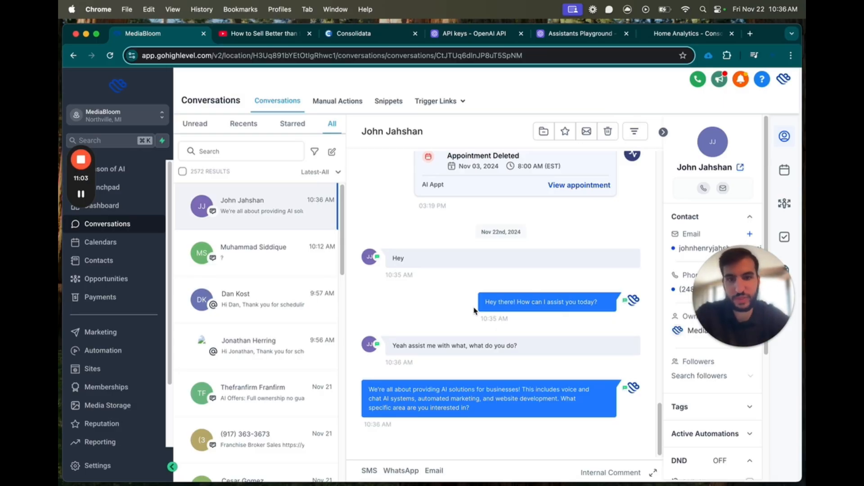
# Examine the bot's replies about the company's AI services and the customer's interest in voice AI
pyautogui.moveTo(521, 412); pyautogui.dragTo(561, 398)
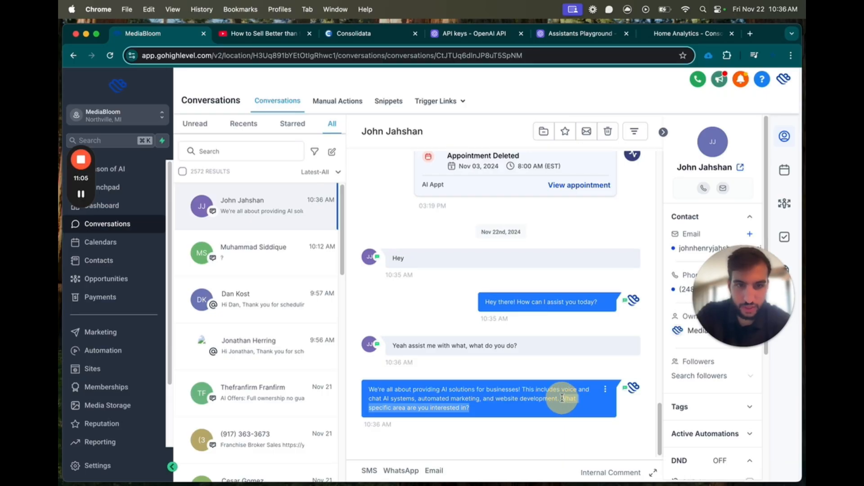
pyautogui.click(557, 409)
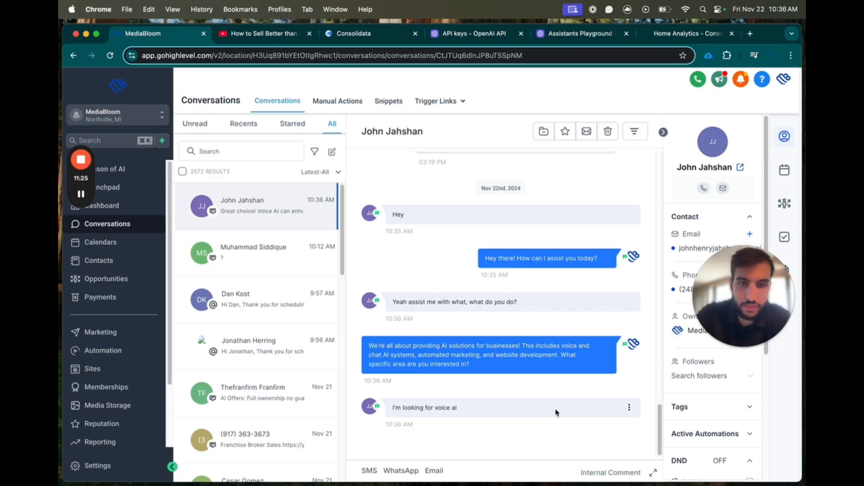
pyautogui.click(333, 122)
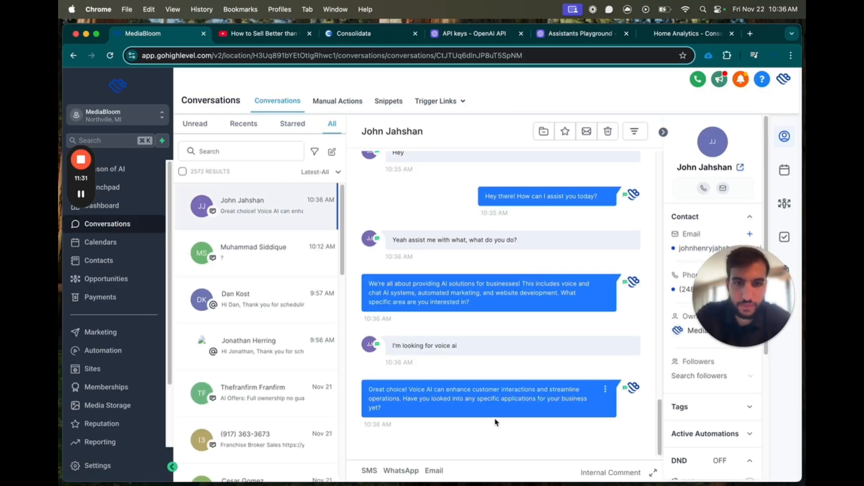
pyautogui.moveTo(412, 390); pyautogui.dragTo(435, 409)
pyautogui.click(464, 399)
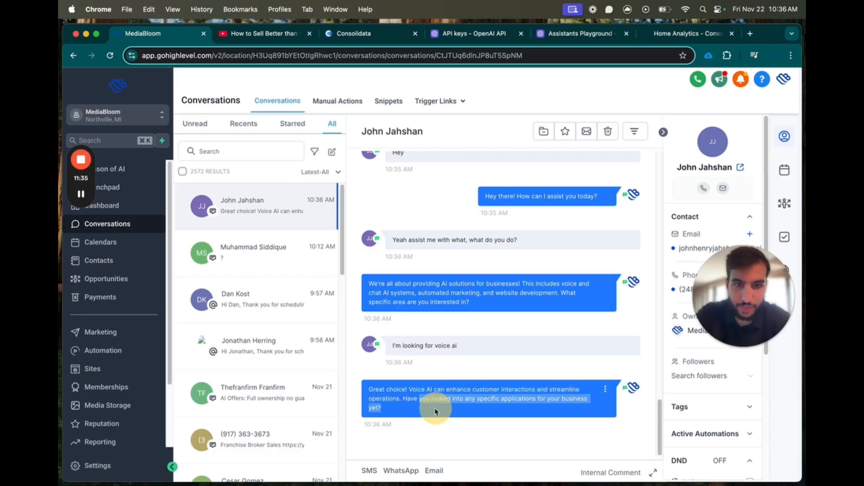
pyautogui.click(433, 408)
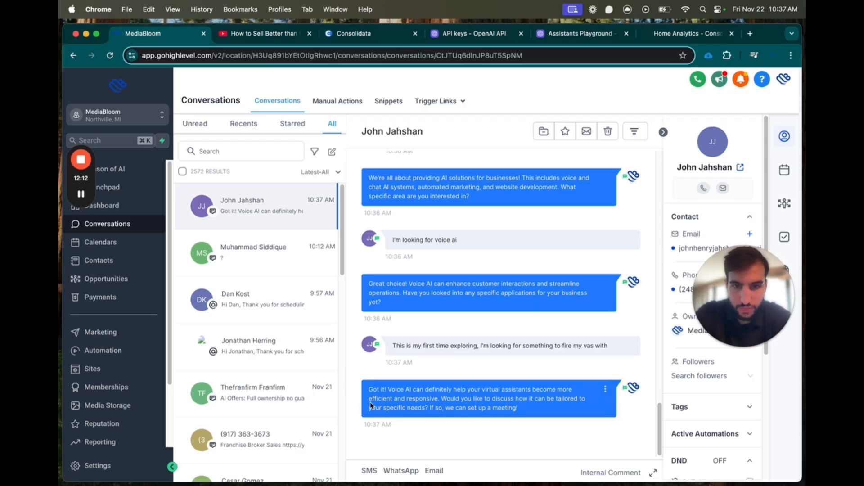
# Review the bot's meeting offer, its request for contact details, and the appointment booking exchange in the test thread
pyautogui.click(433, 406)
pyautogui.moveTo(433, 404); pyautogui.dragTo(535, 418)
pyautogui.click(536, 418)
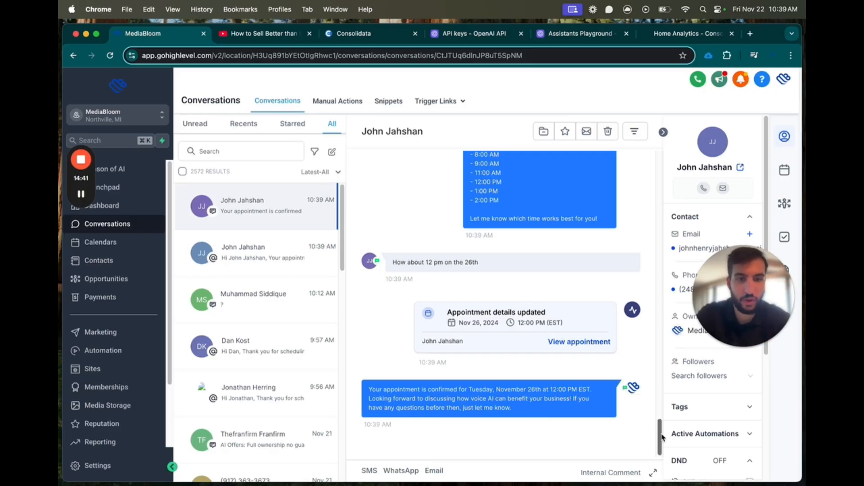
pyautogui.moveTo(658, 430); pyautogui.dragTo(653, 371)
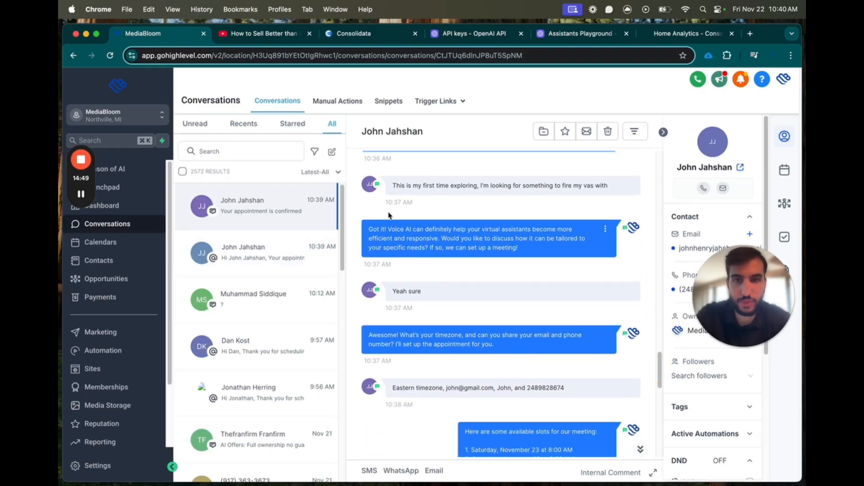
pyautogui.click(370, 206)
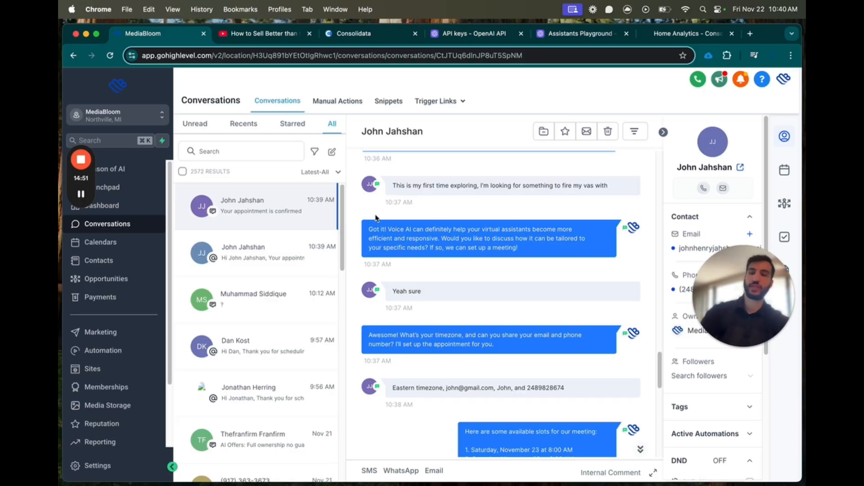